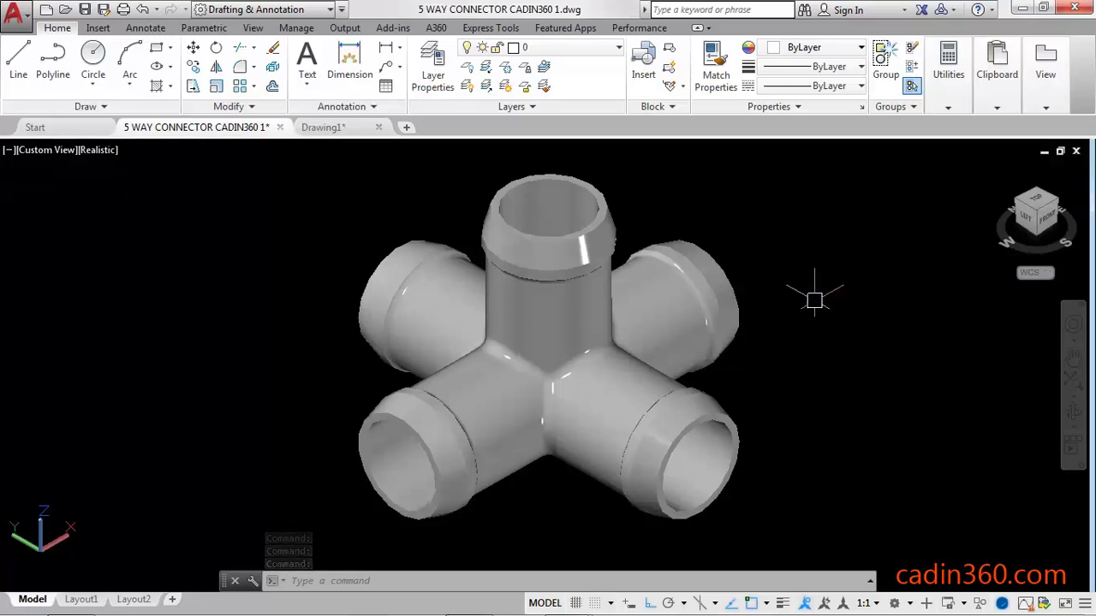
Step: Orbit the finished connector to view it from below, then switch to the blank Drawing1 tab
left_click(1074, 413)
mouse_move(868, 340)
left_mouse_down()
mouse_move(696, 244)
mouse_move(734, 335)
mouse_move(788, 379)
mouse_move(770, 393)
mouse_move(795, 384)
mouse_move(851, 436)
mouse_move(868, 362)
mouse_move(870, 373)
left_mouse_up()
right_click(343, 145)
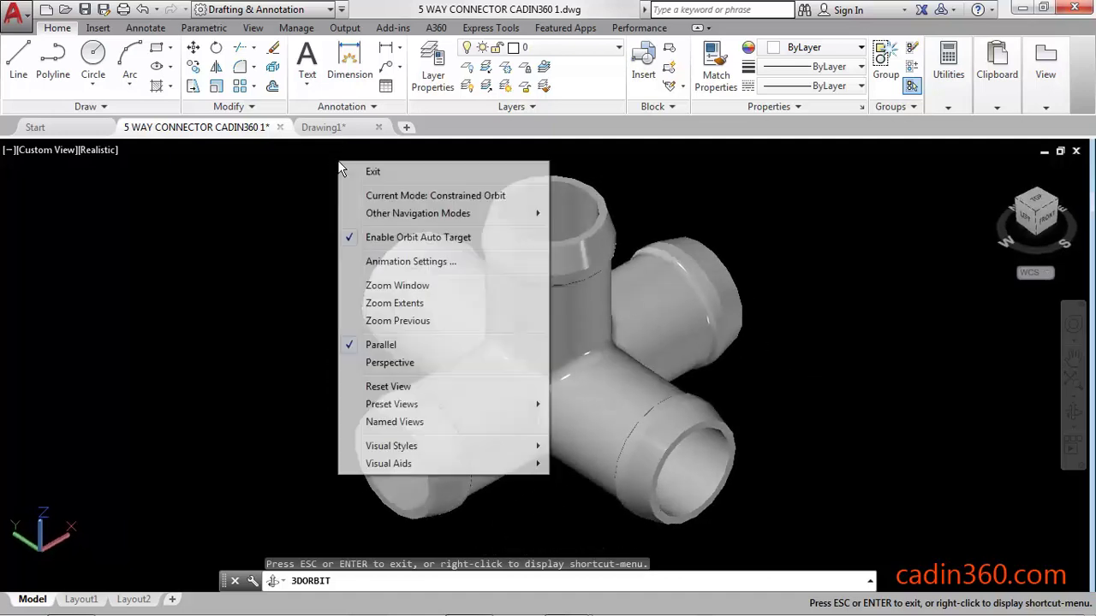
left_click(390, 173)
left_click(338, 133)
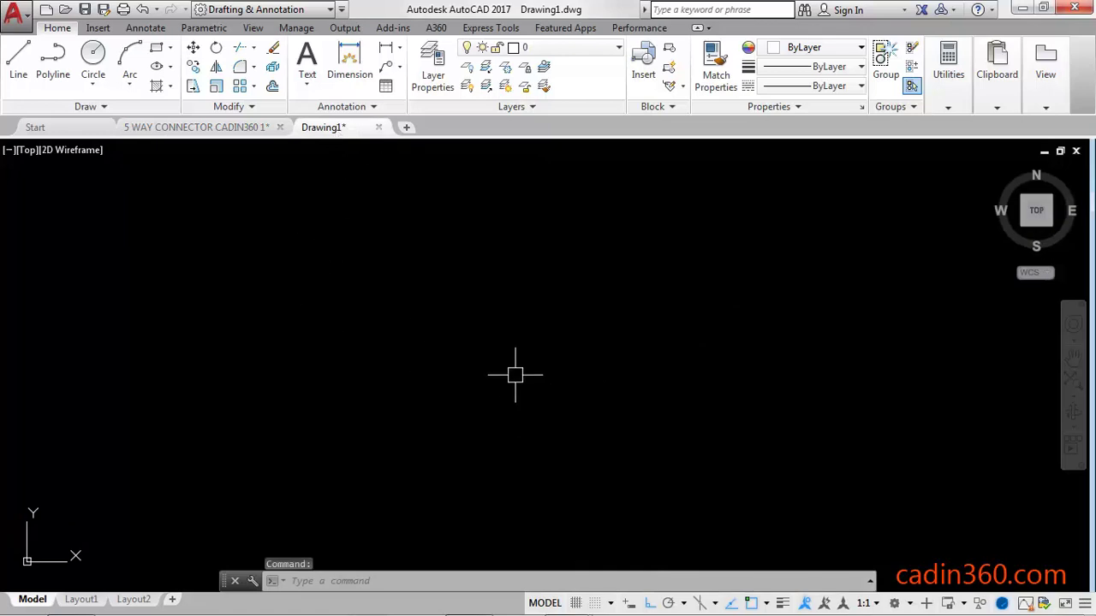
Step: Switch AutoCAD to the 3D Modeling workspace from the status-bar workspace menu
middle_click_drag(490, 375, 489, 374)
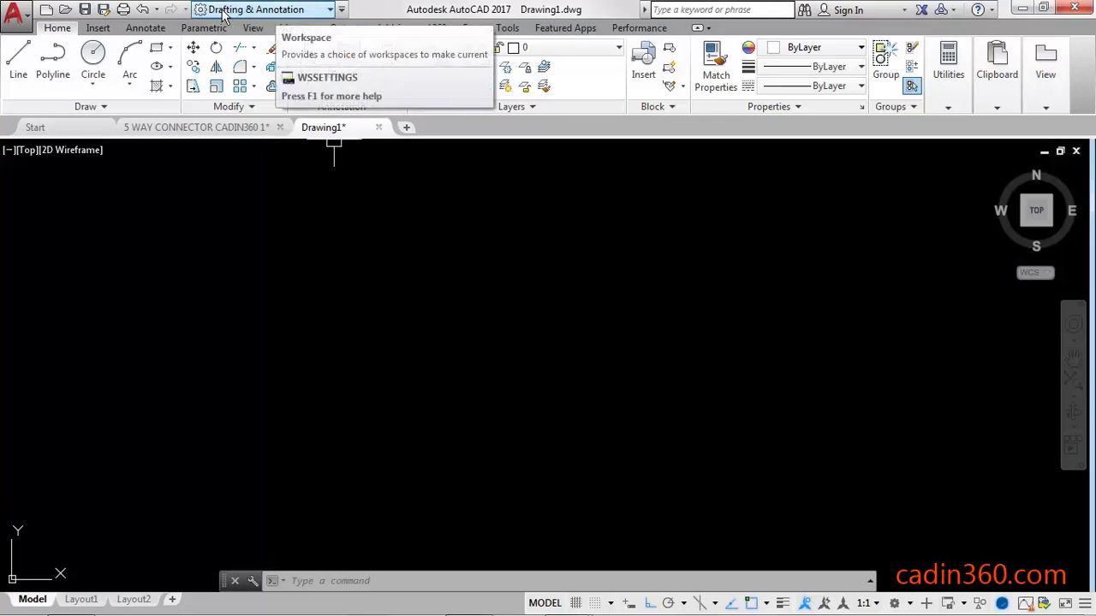
left_click(322, 12)
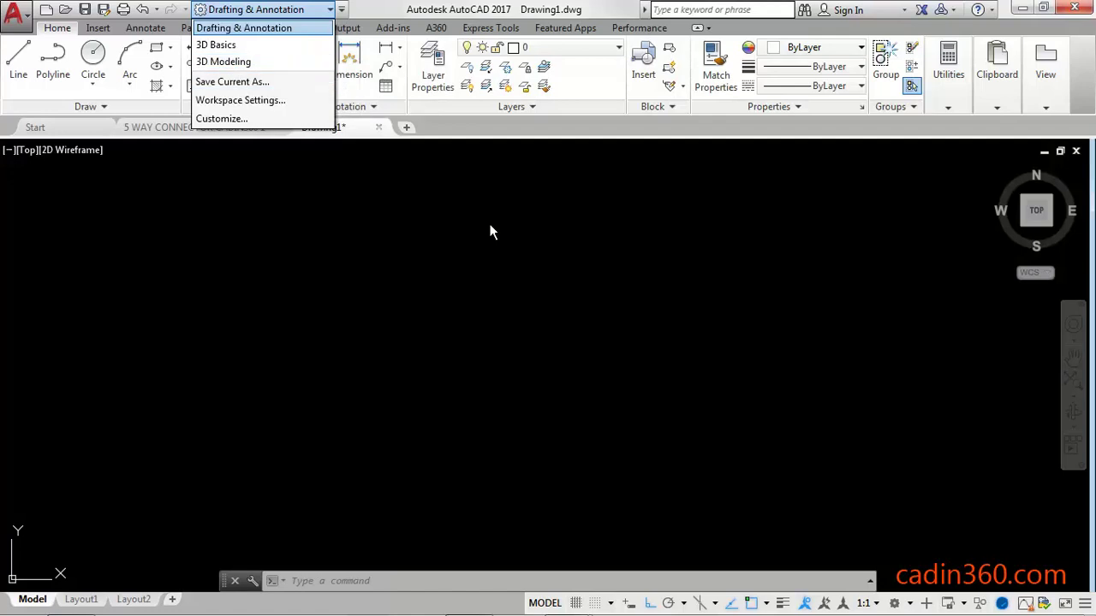
left_click(550, 317)
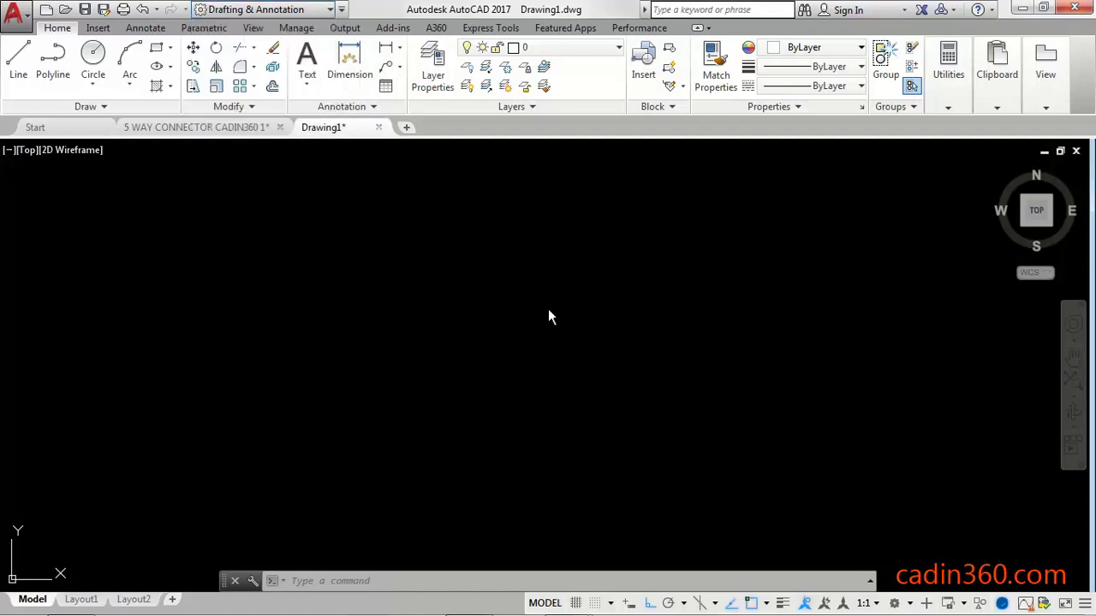
left_click(911, 604)
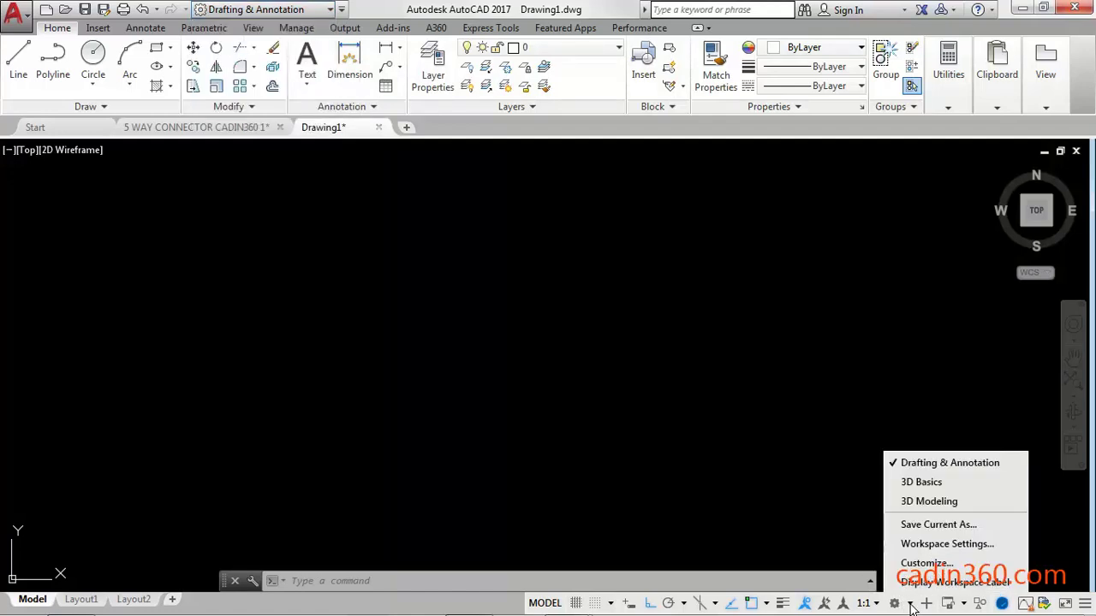
left_click(916, 503)
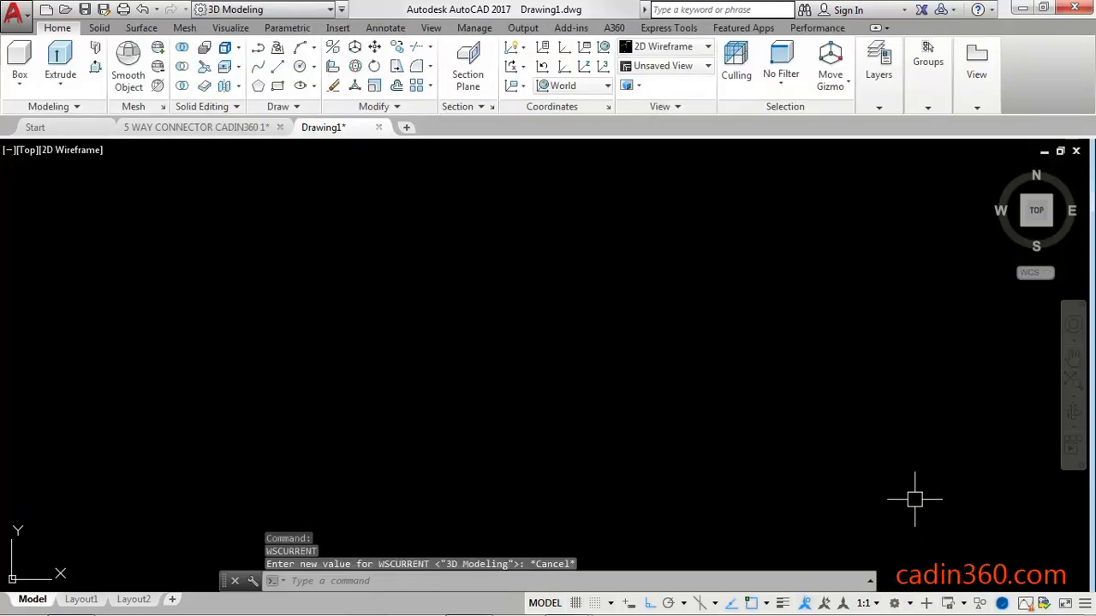
mouse_move(998, 175)
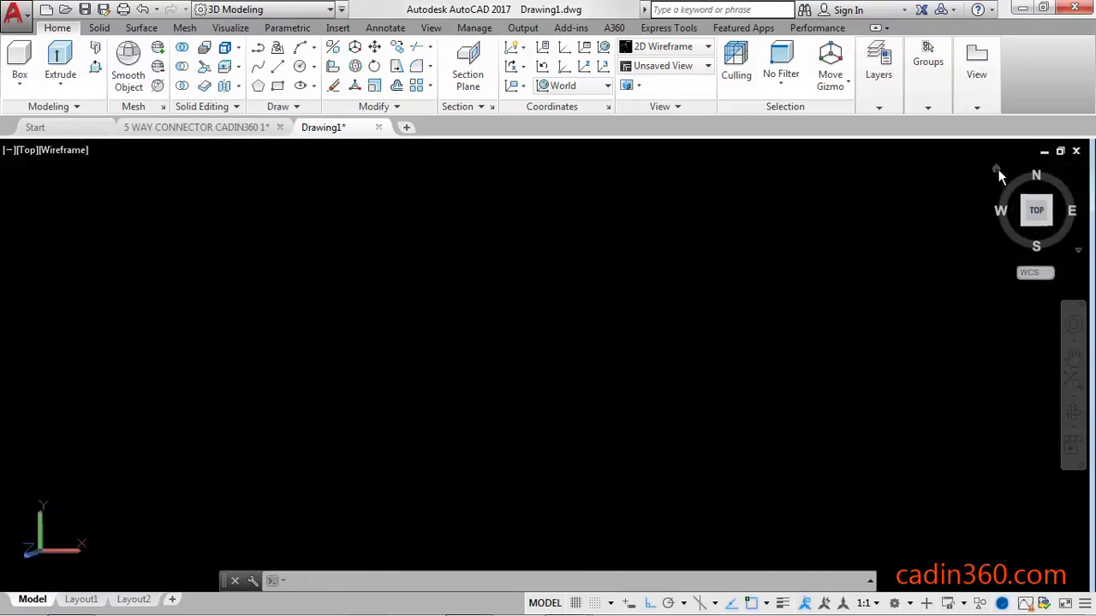
Step: In SW Isometric view, draw one 50-unit straight line and frame it in the viewport
left_click(995, 169)
mouse_move(736, 344)
middle_mouse_down()
mouse_move(455, 440)
mouse_move(374, 481)
middle_mouse_up()
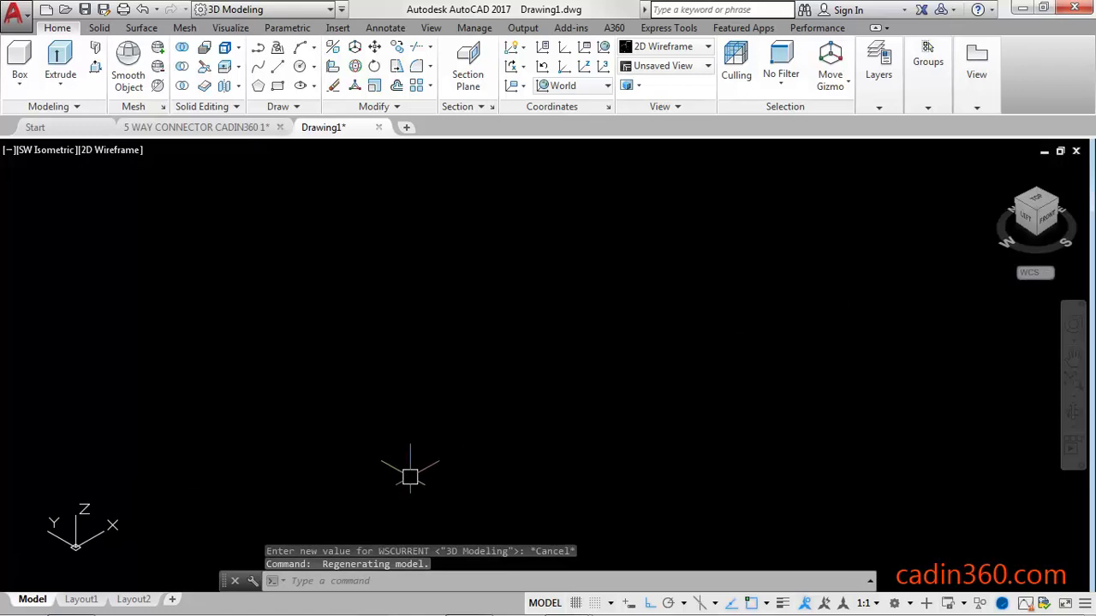
left_click(277, 69)
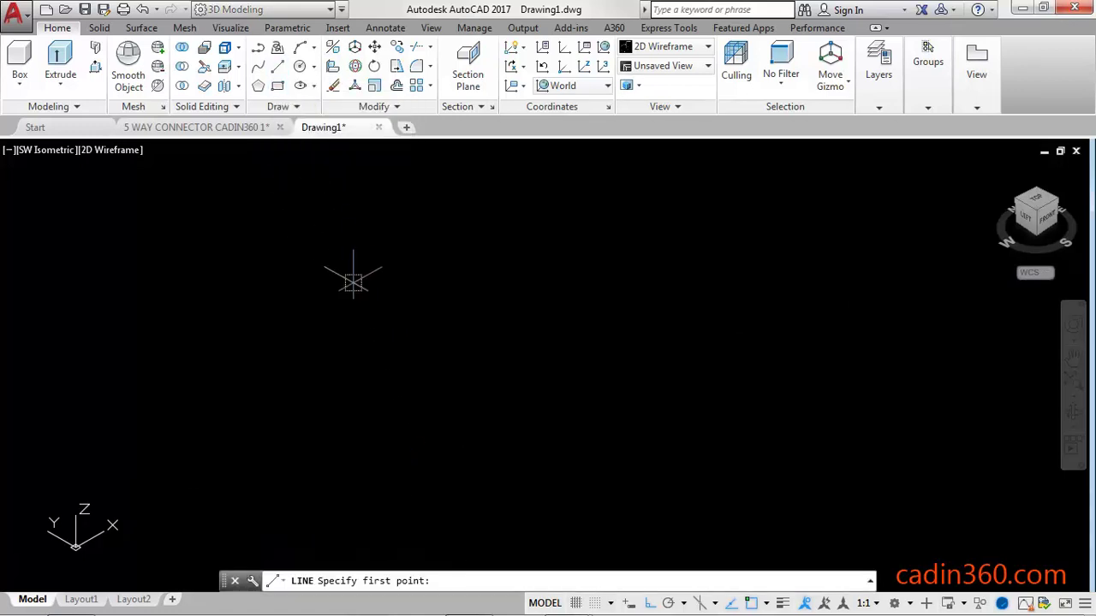
left_click(353, 281)
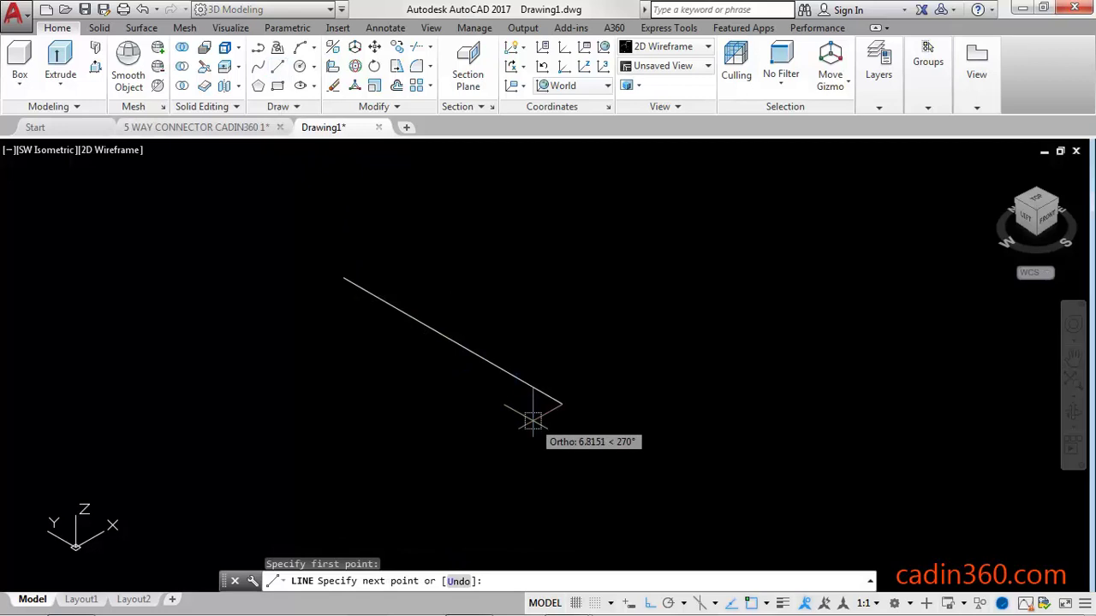
type("50")
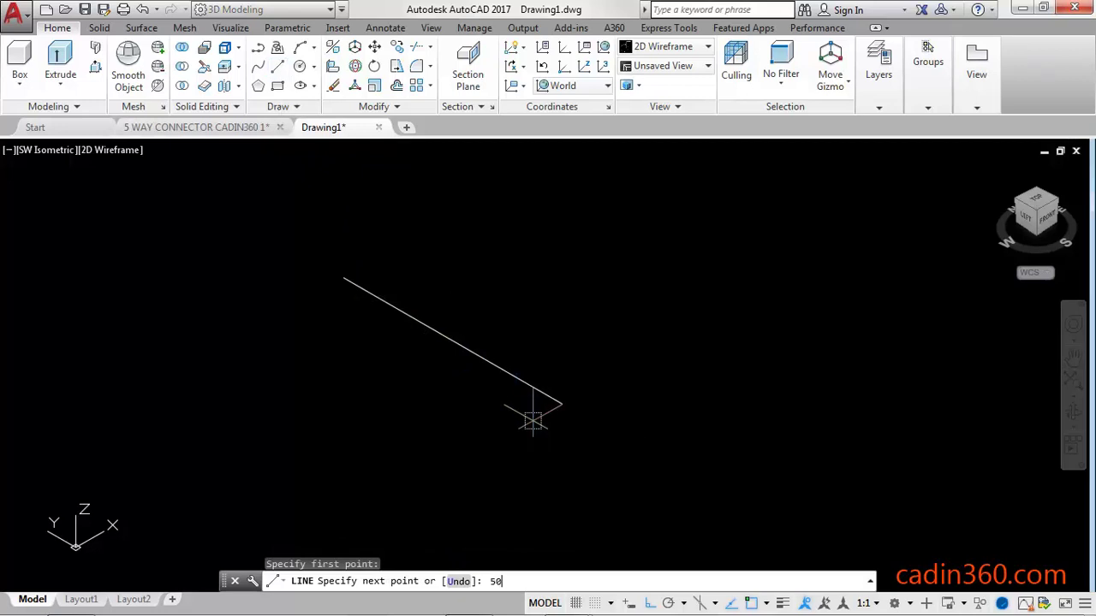
key("Return")
key("Return")
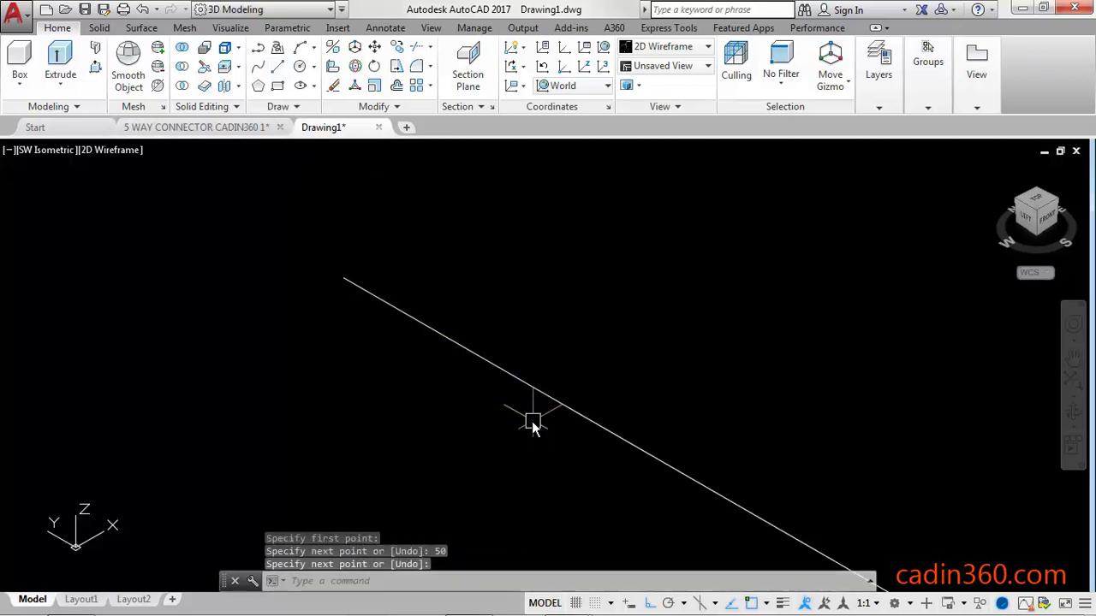
middle_click_drag(532, 425, 436, 357)
scroll(377, 298, "down", 2)
scroll(354, 289, "down", 2)
middle_click_drag(392, 306, 445, 381)
scroll(445, 368, "up", 2)
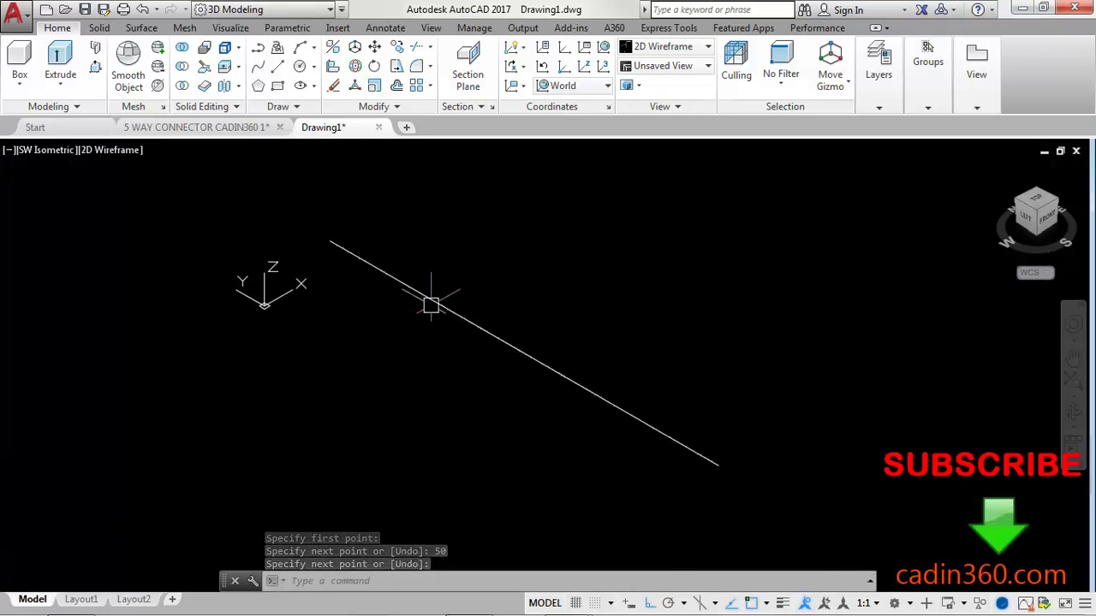
middle_click_drag(457, 428, 427, 411)
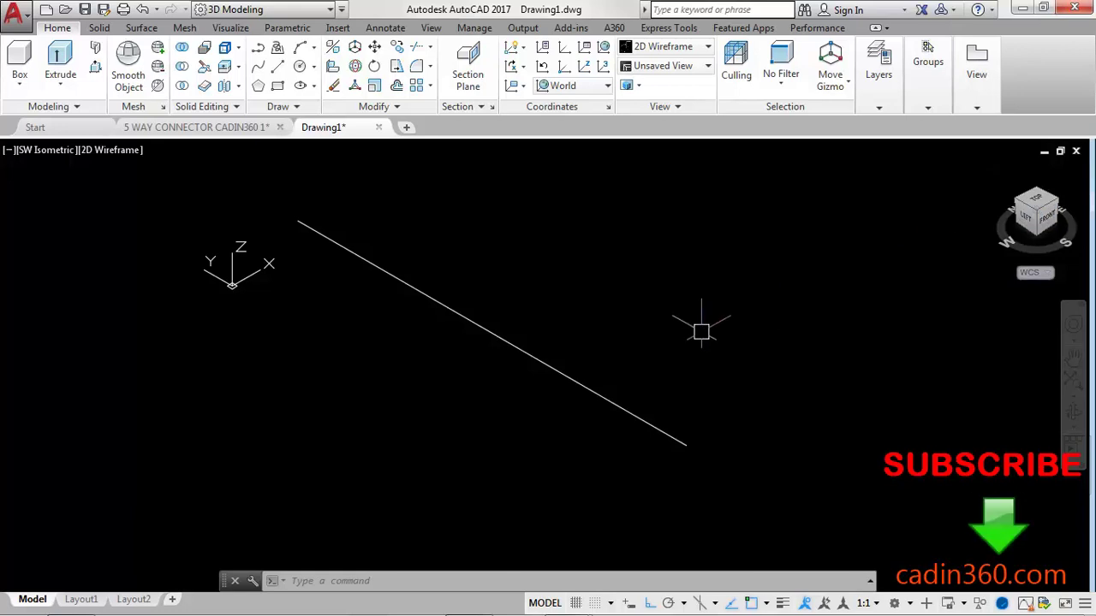
Step: Set the UCS to Front and draw a radius-12 circle centred on the line's end
left_click(571, 86)
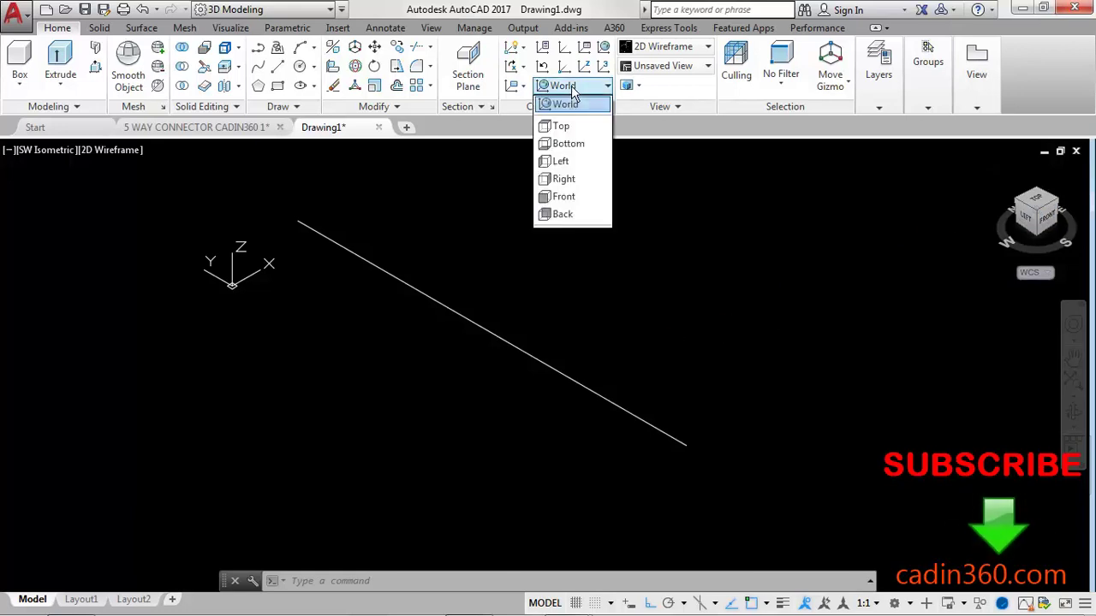
left_click(561, 199)
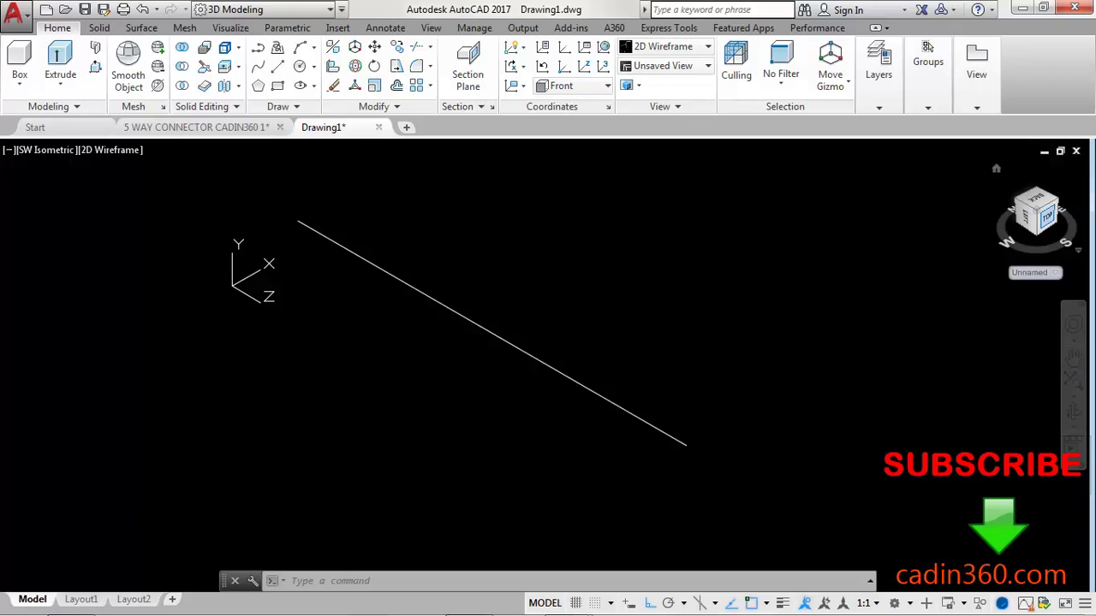
left_click(299, 67)
left_click(686, 445)
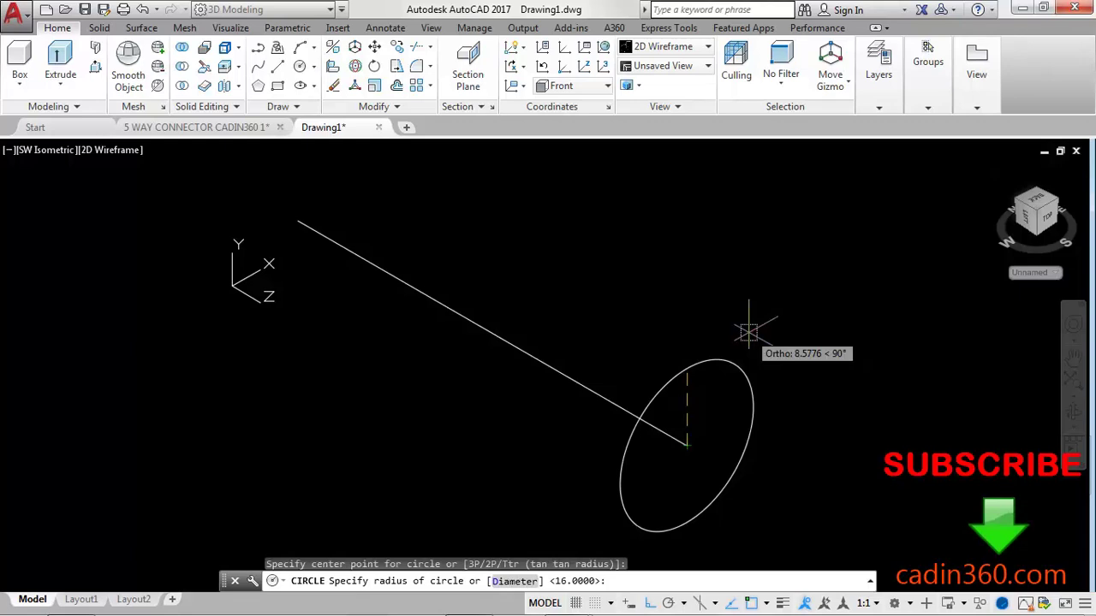
type("12")
key("Return")
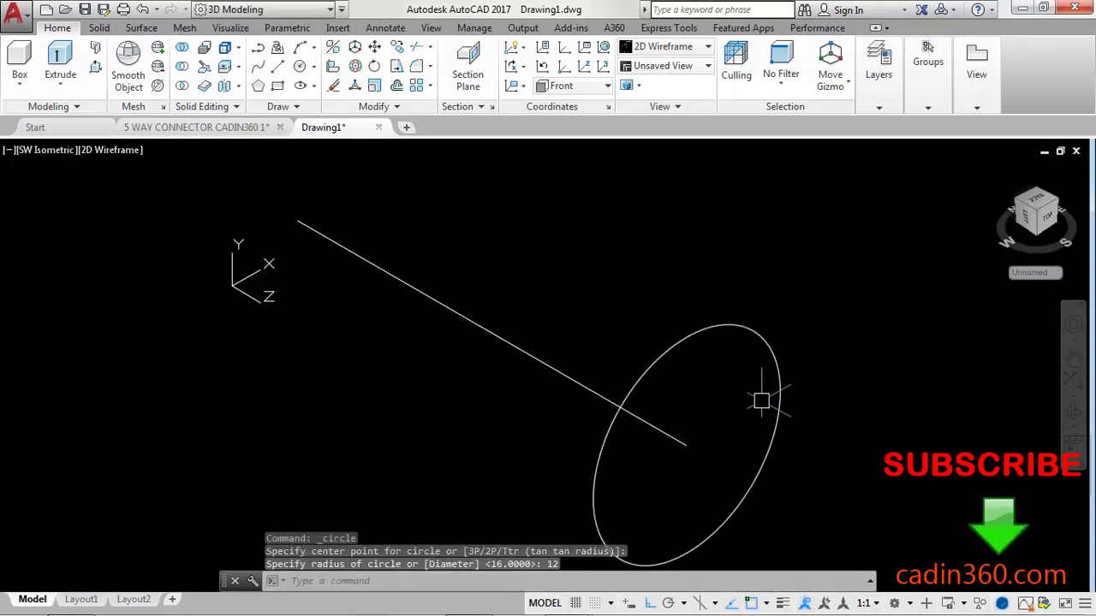
Step: Add concentric circles of radius 15 and 16 at the same line endpoint
type("c")
key("Return")
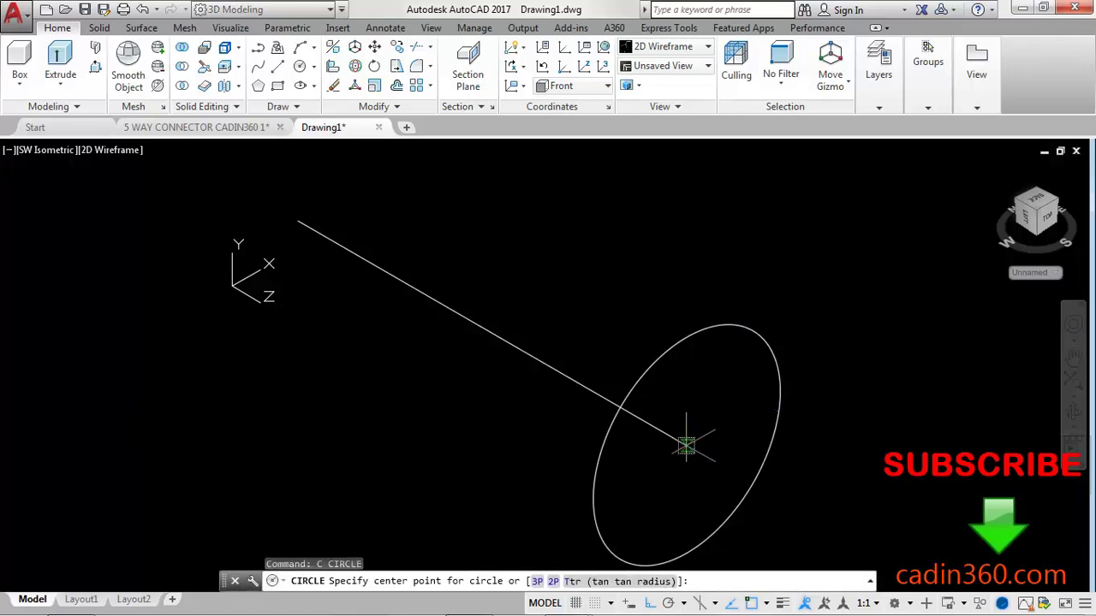
left_click(686, 446)
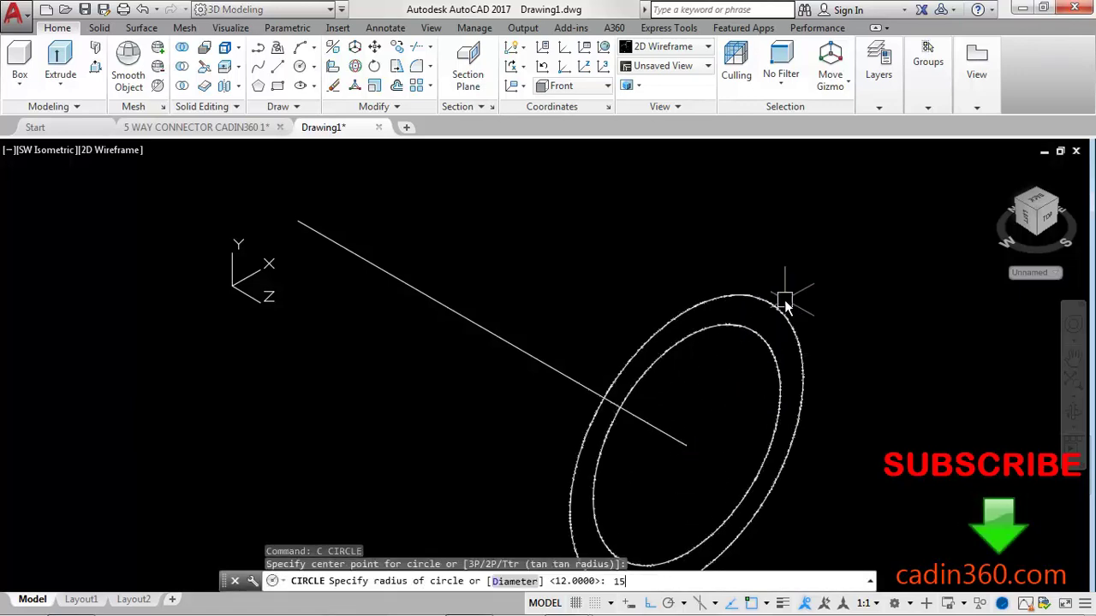
type("15")
key("Return")
key("Return")
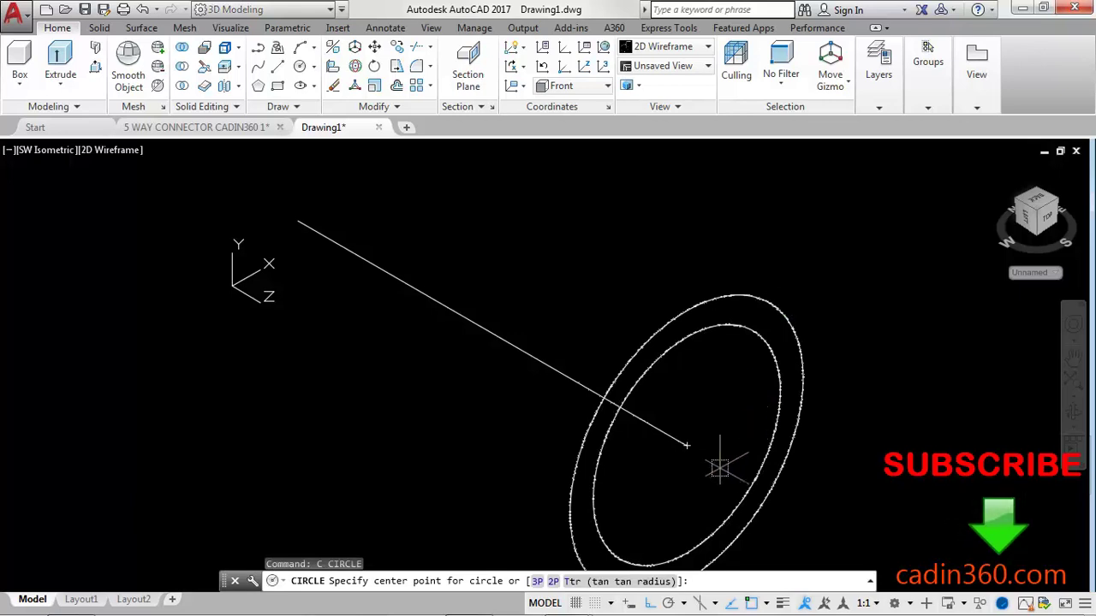
left_click(687, 446)
type("1")
key("Return")
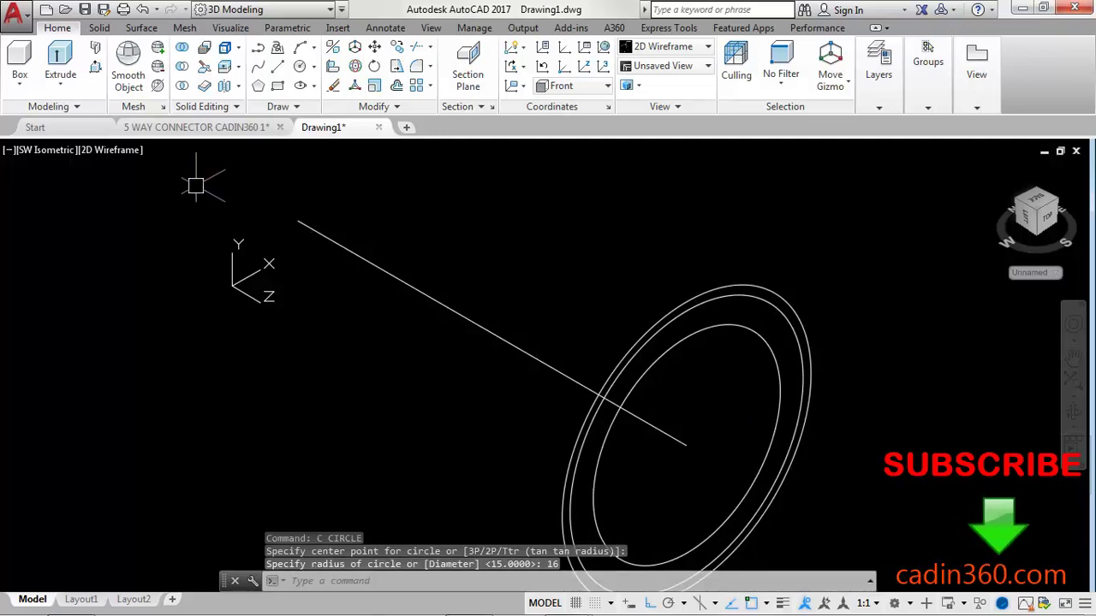
left_click(58, 64)
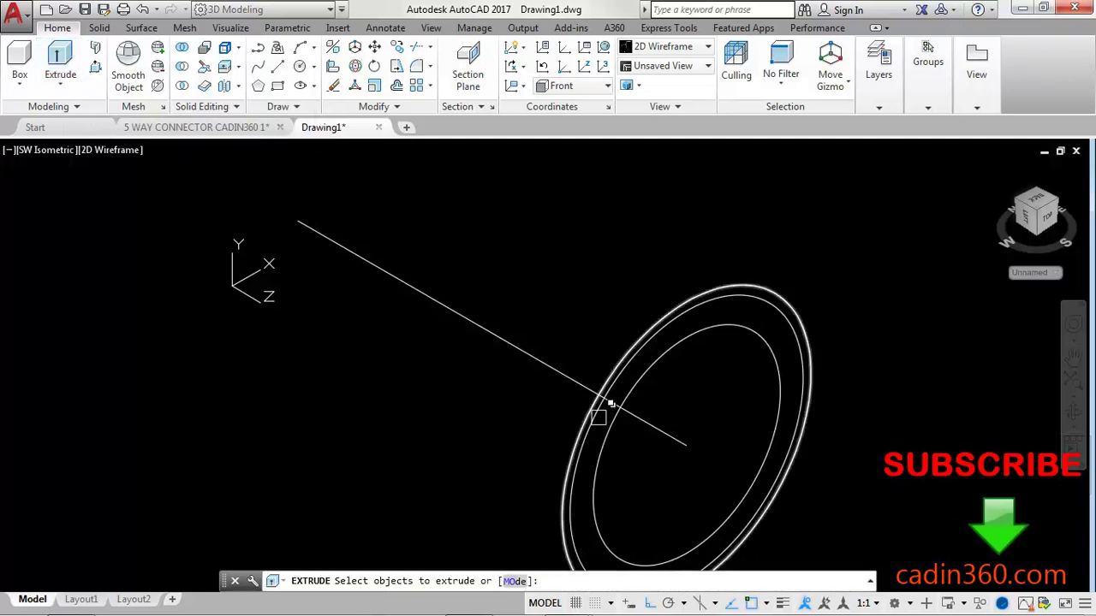
Step: Extrude the outermost circle along the line path into a solid cylinder
left_click(779, 298)
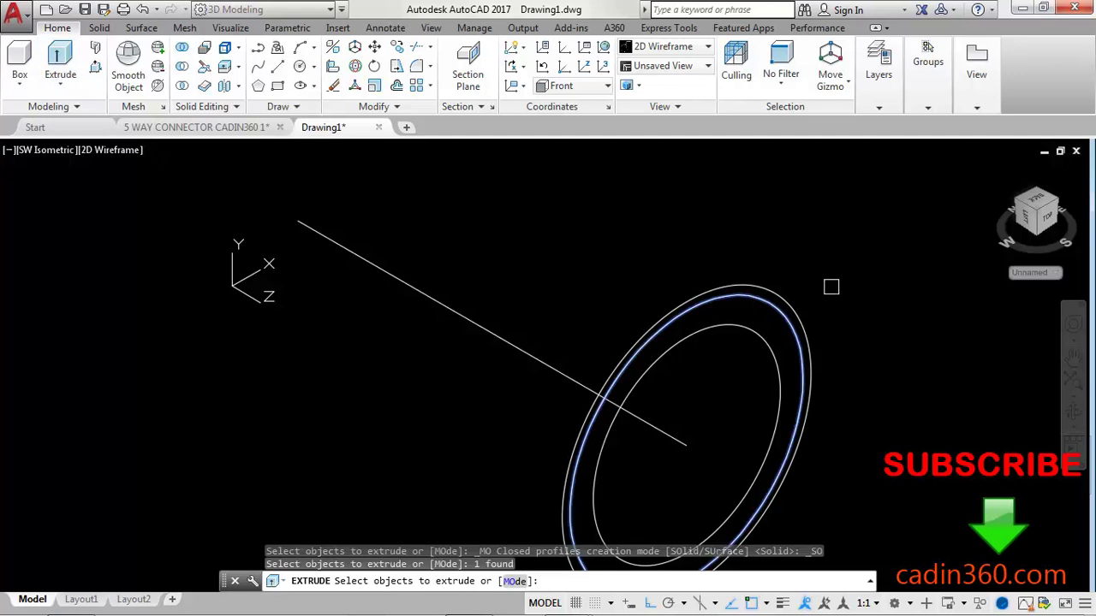
key("Return")
type("P")
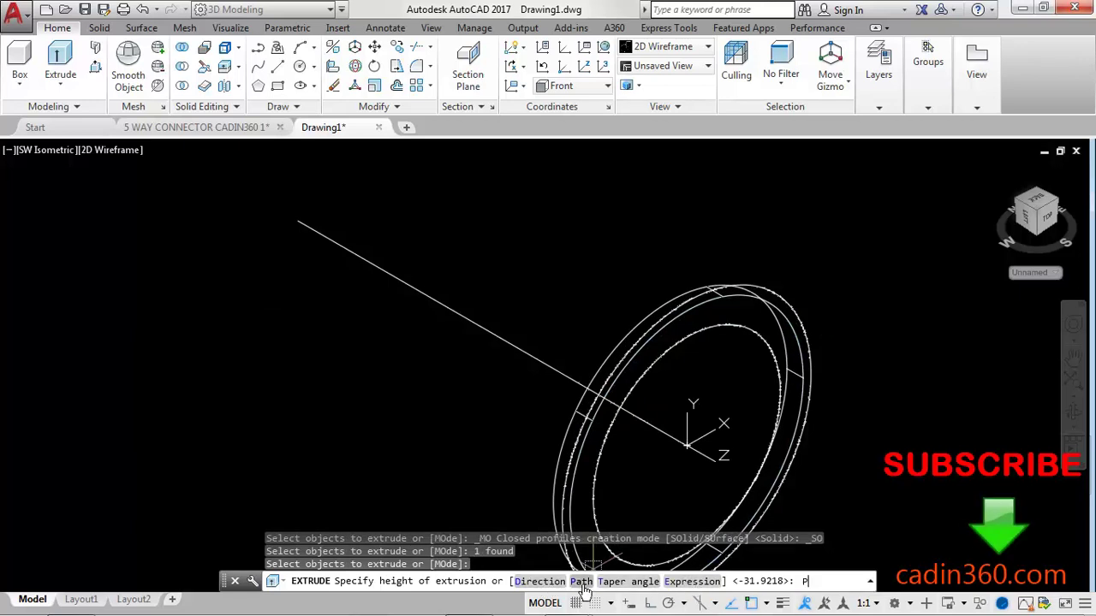
key("Return")
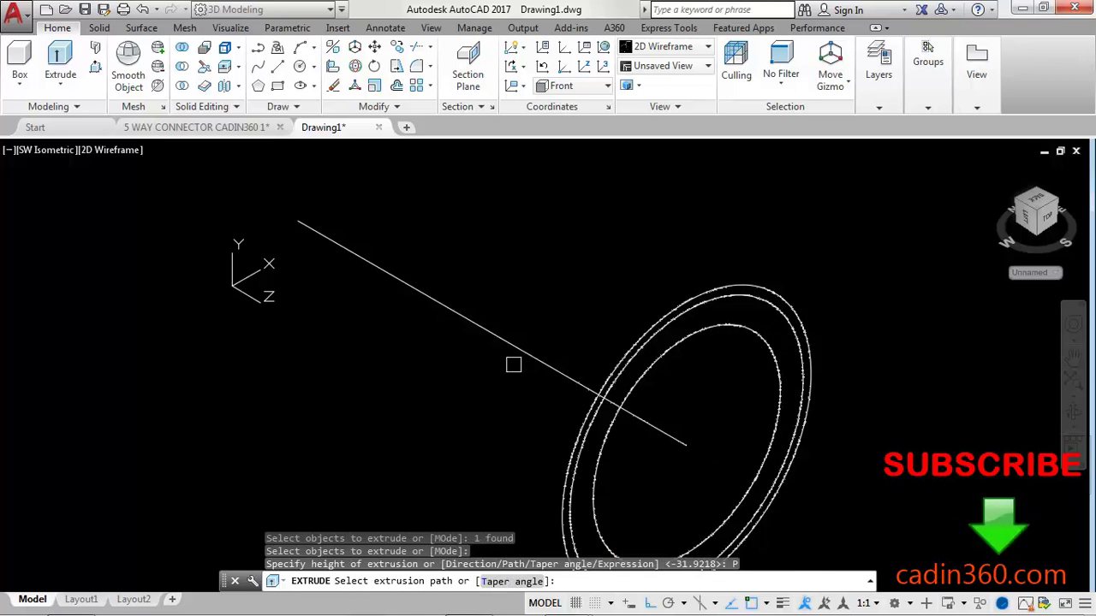
left_click(522, 345)
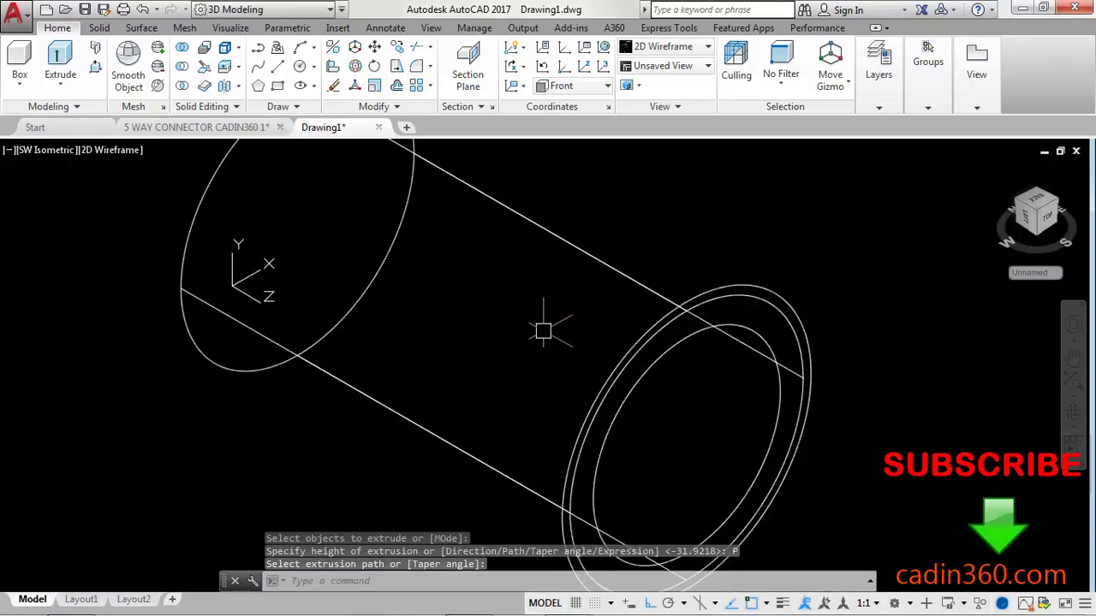
Step: Switch the visual style to Realistic and bring the cylinder into view
left_click(115, 151)
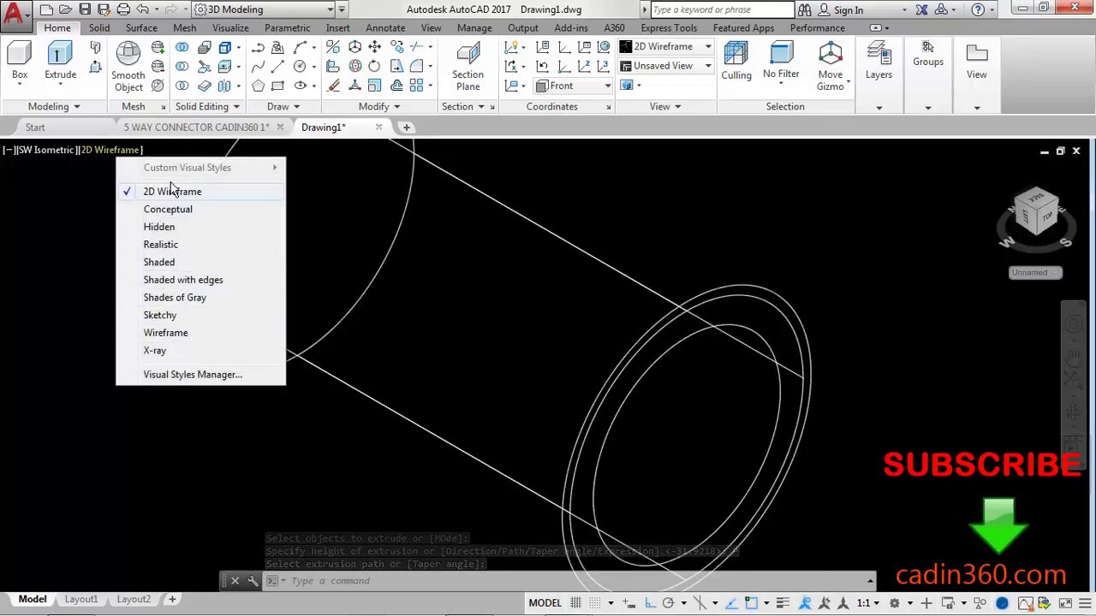
left_click(157, 246)
mouse_move(153, 244)
middle_mouse_down()
mouse_move(194, 294)
mouse_move(156, 323)
middle_mouse_up()
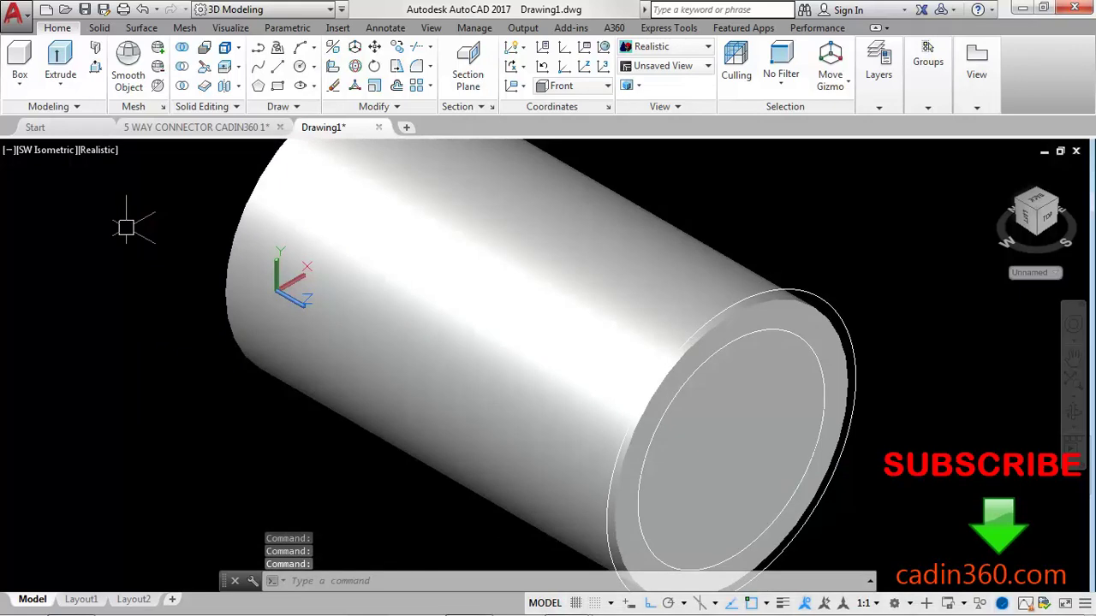
middle_click_drag(127, 299, 120, 306)
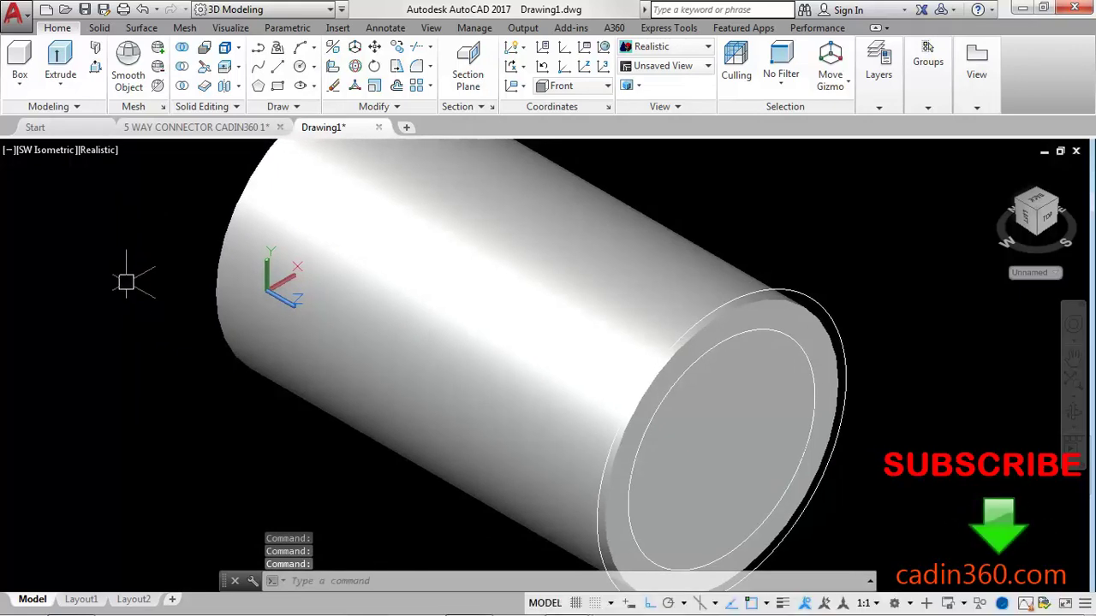
Step: Extrude the outer circle at the pipe end by -10 to form a wider collar
left_click(60, 59)
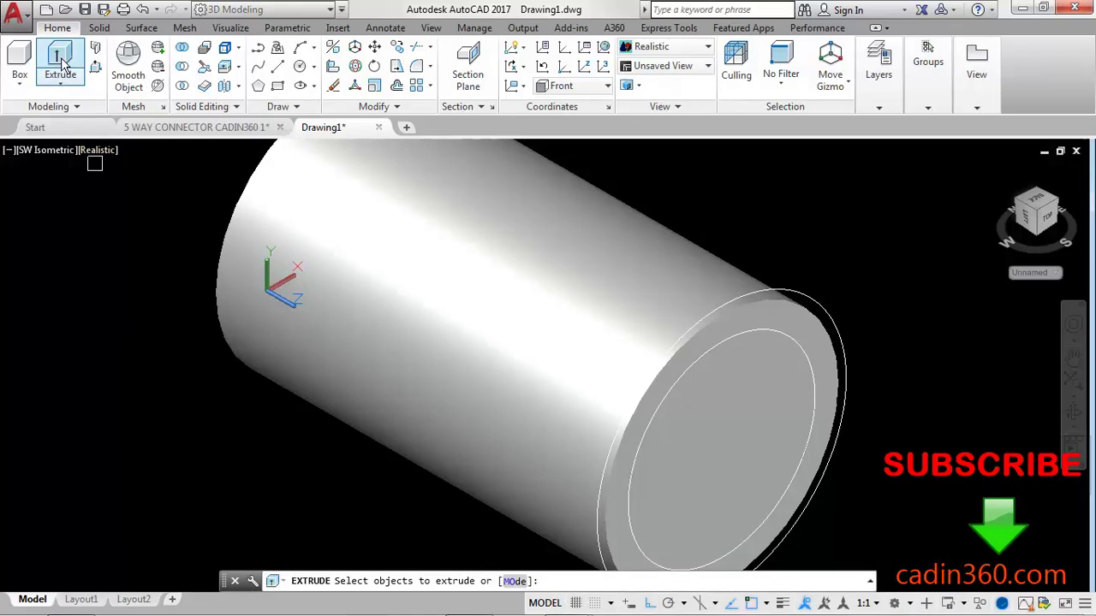
left_click(806, 295)
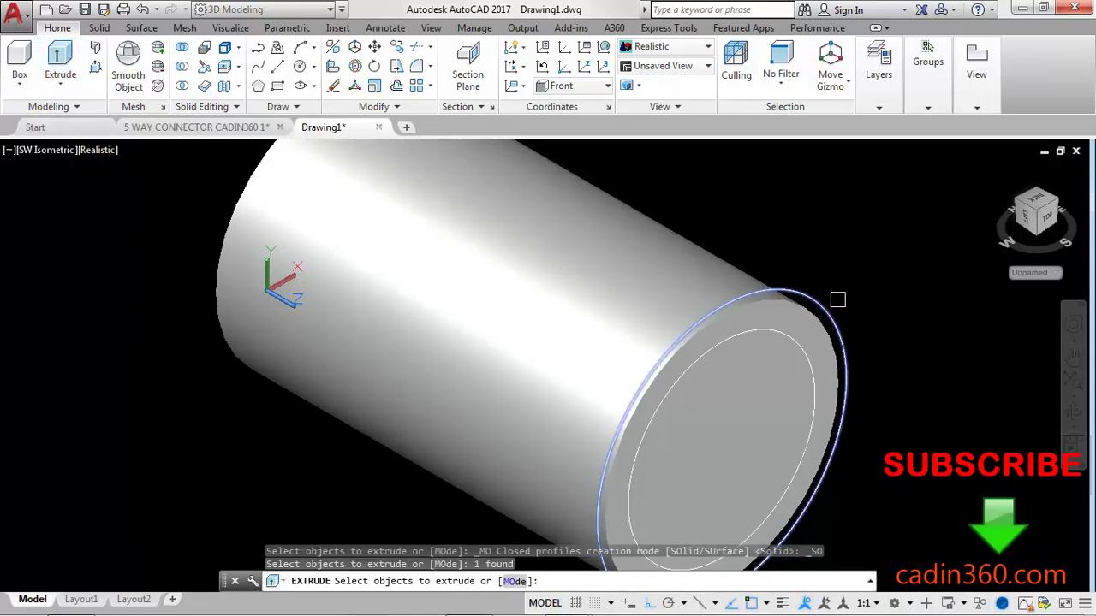
key("Return")
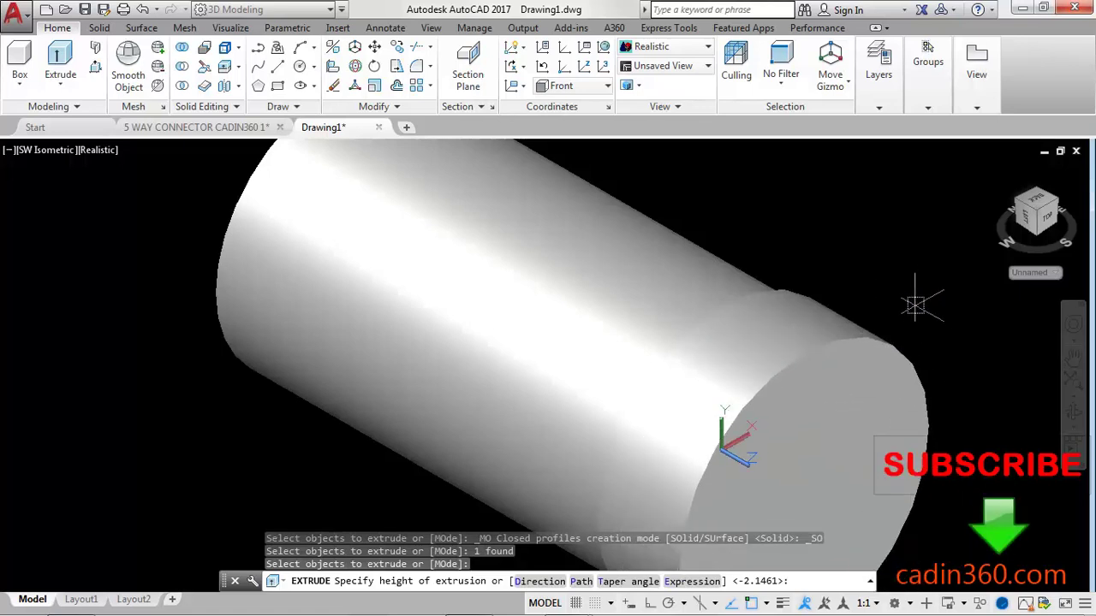
type("-")
key("Return")
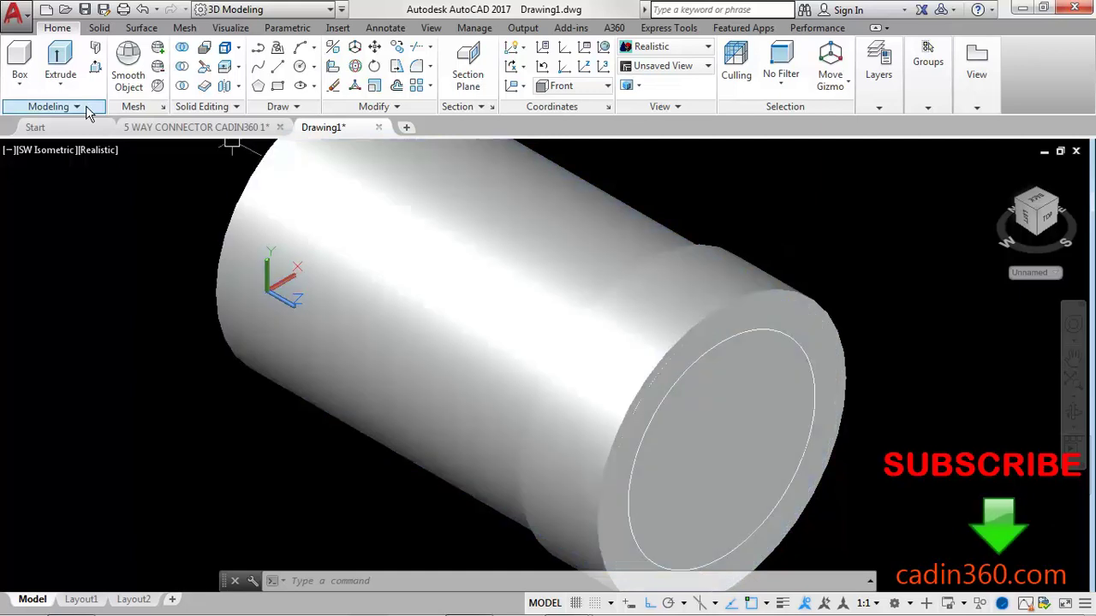
Step: Union the cylinder and collar solids into a single pipe body
left_click(183, 54)
scroll(170, 235, "down", 2)
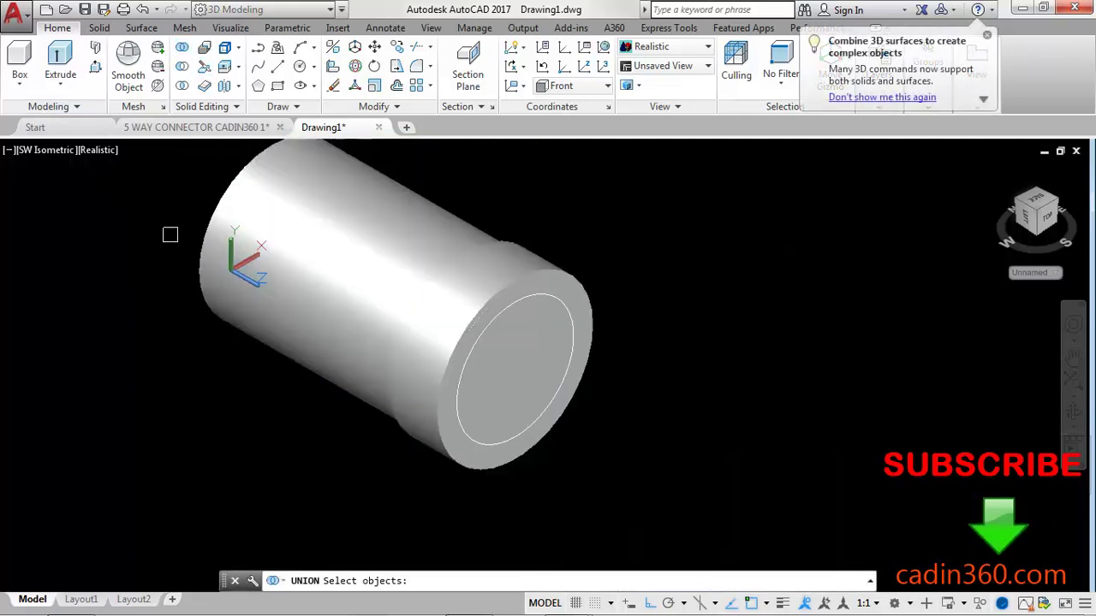
left_click(54, 414)
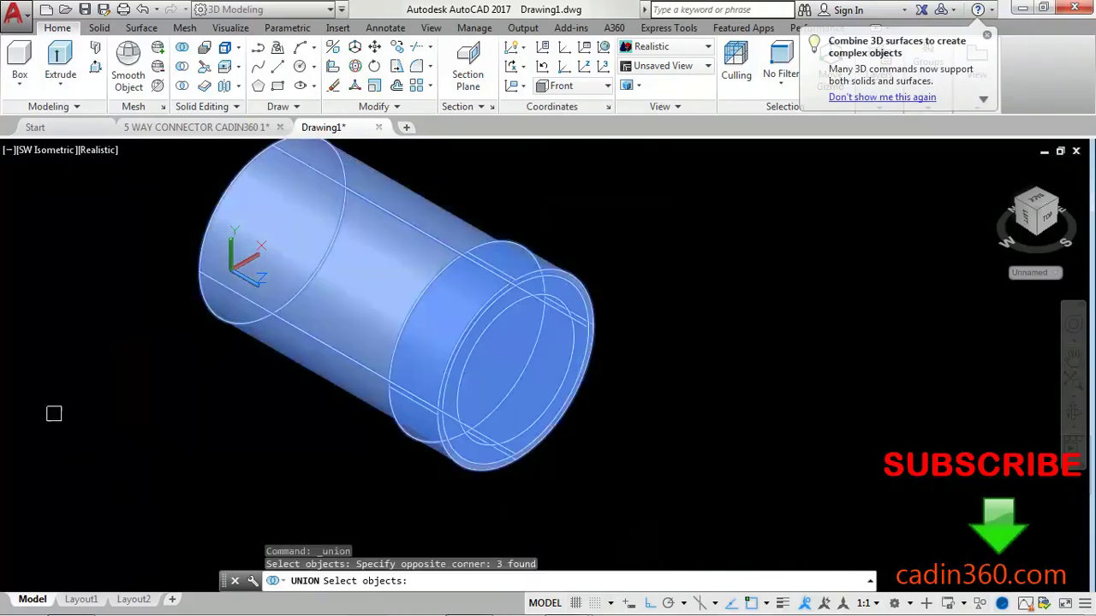
key("Return")
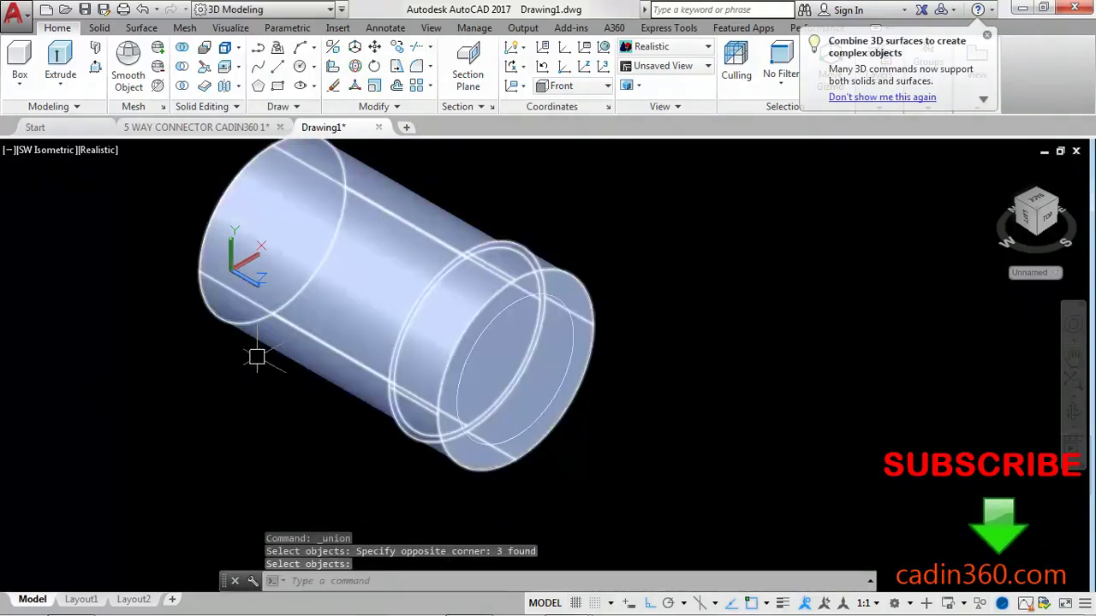
middle_click_drag(191, 392, 239, 413)
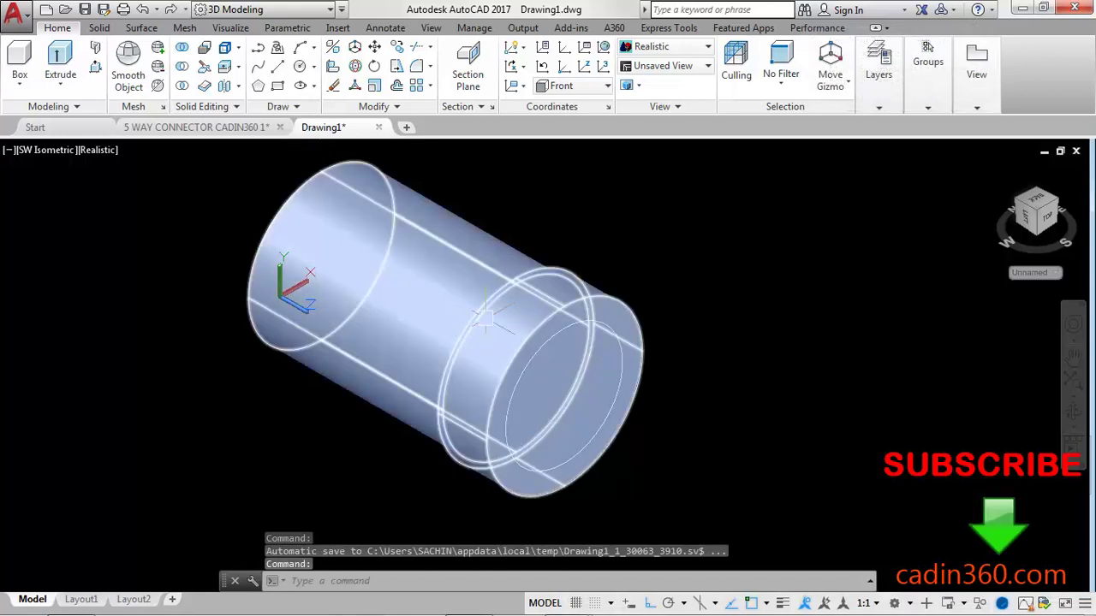
scroll(466, 268, "up", 2)
middle_click_drag(566, 286, 702, 264)
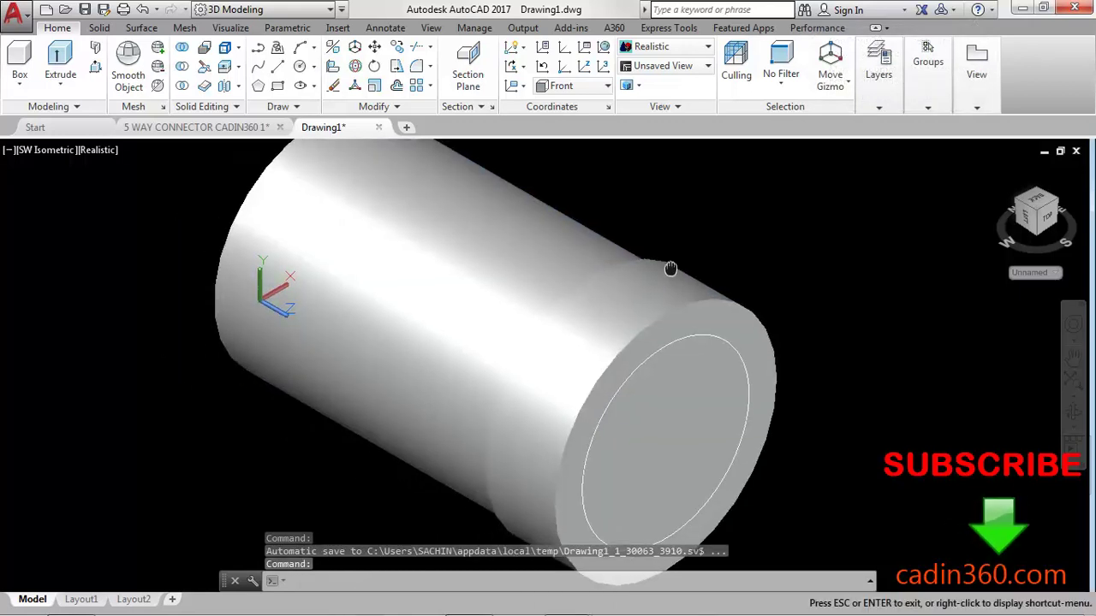
left_click(98, 31)
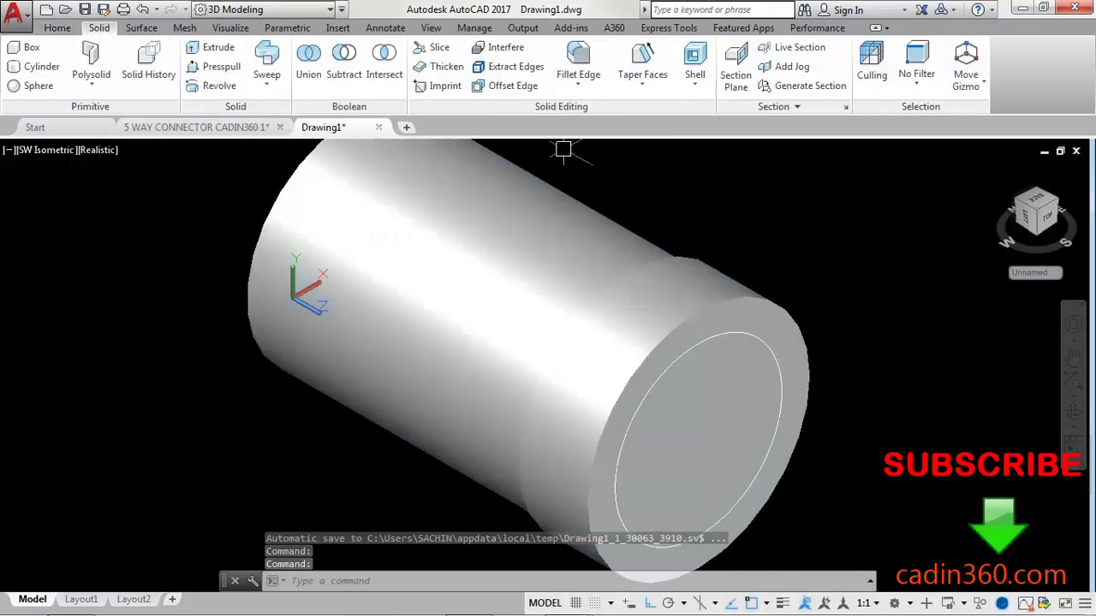
Step: Chamfer the collar's outer front edge with distances 2 and 7
left_click(584, 89)
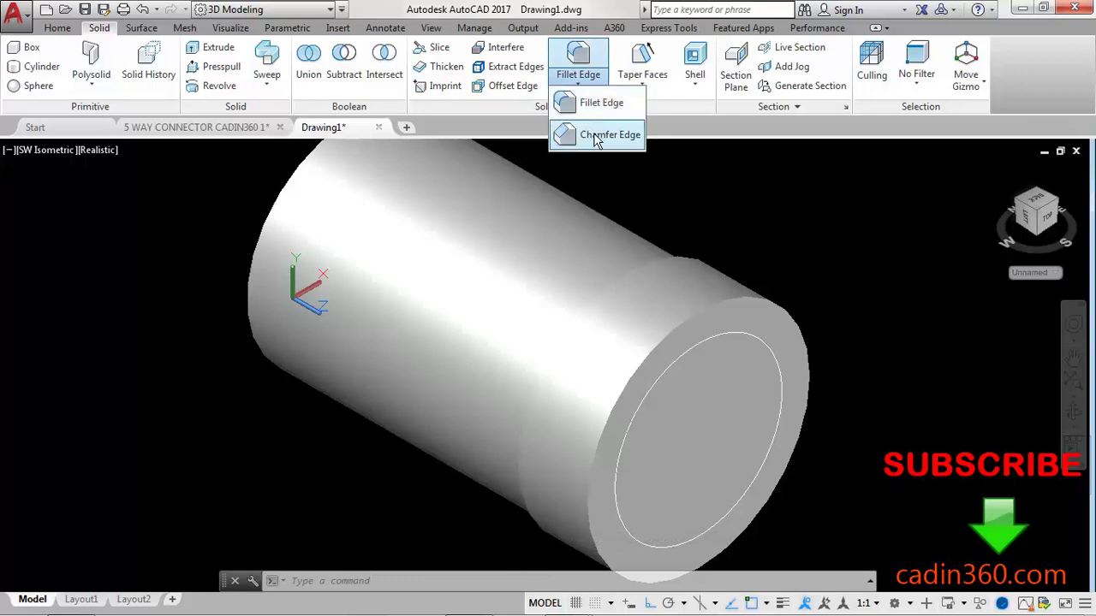
left_click(599, 135)
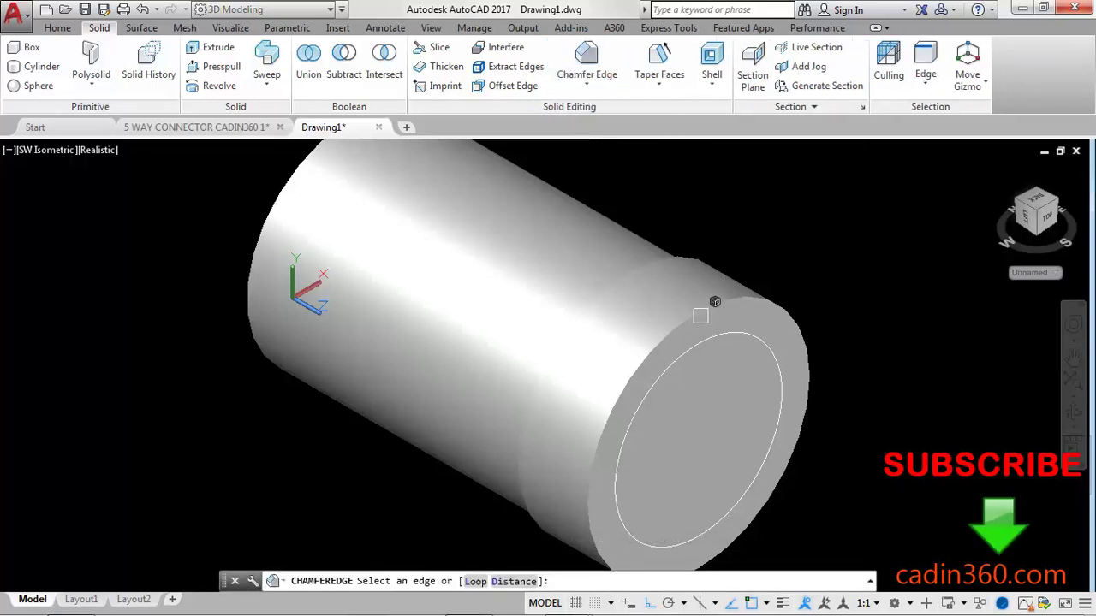
left_click(712, 308)
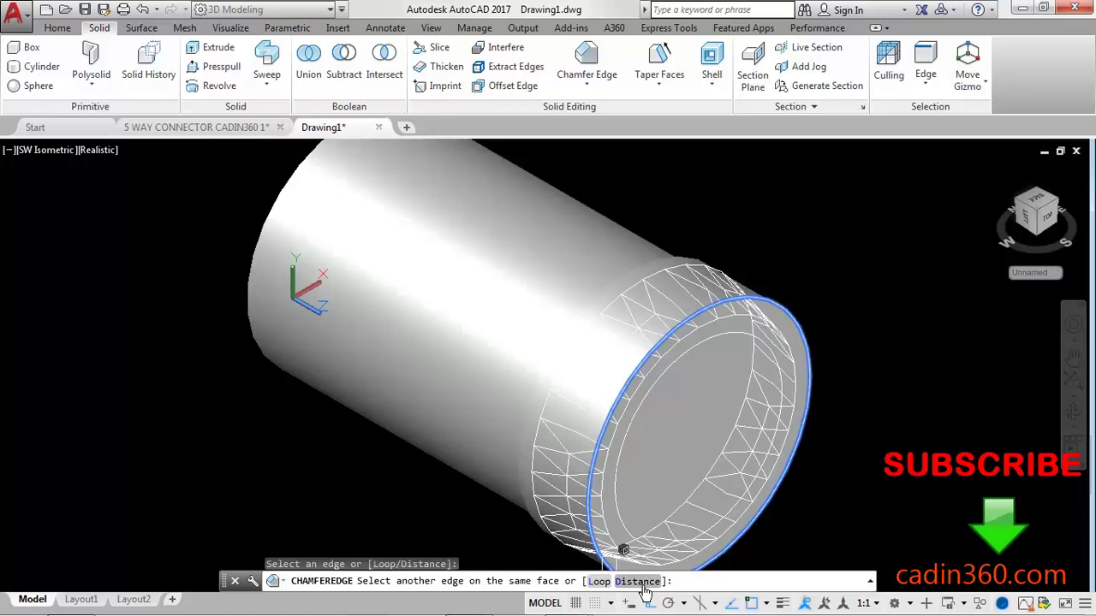
type("D")
left_click(642, 583)
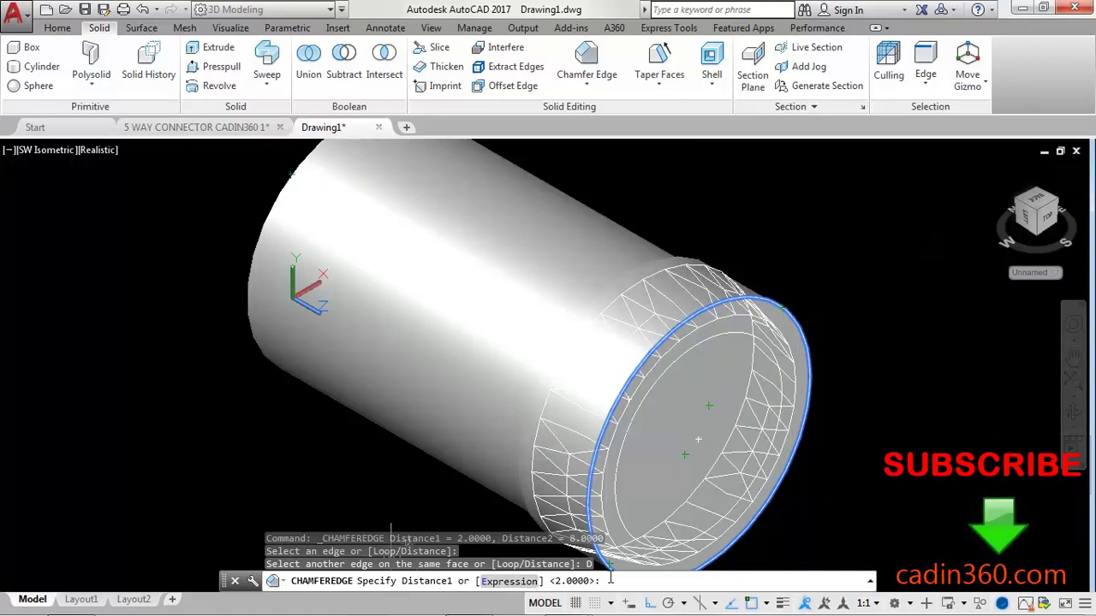
type("1")
key("Return")
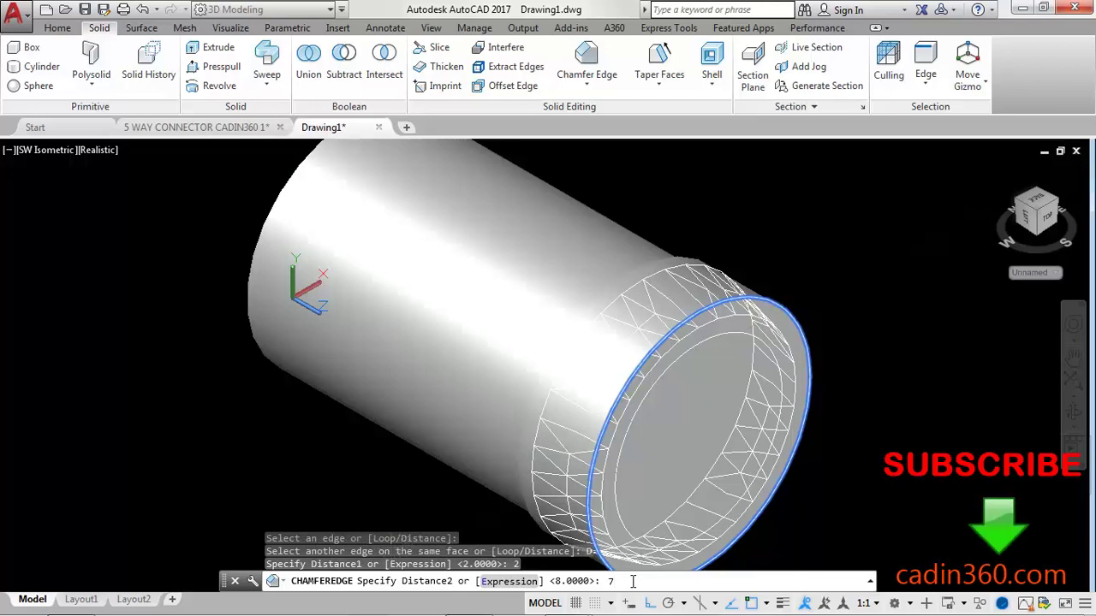
key("Return")
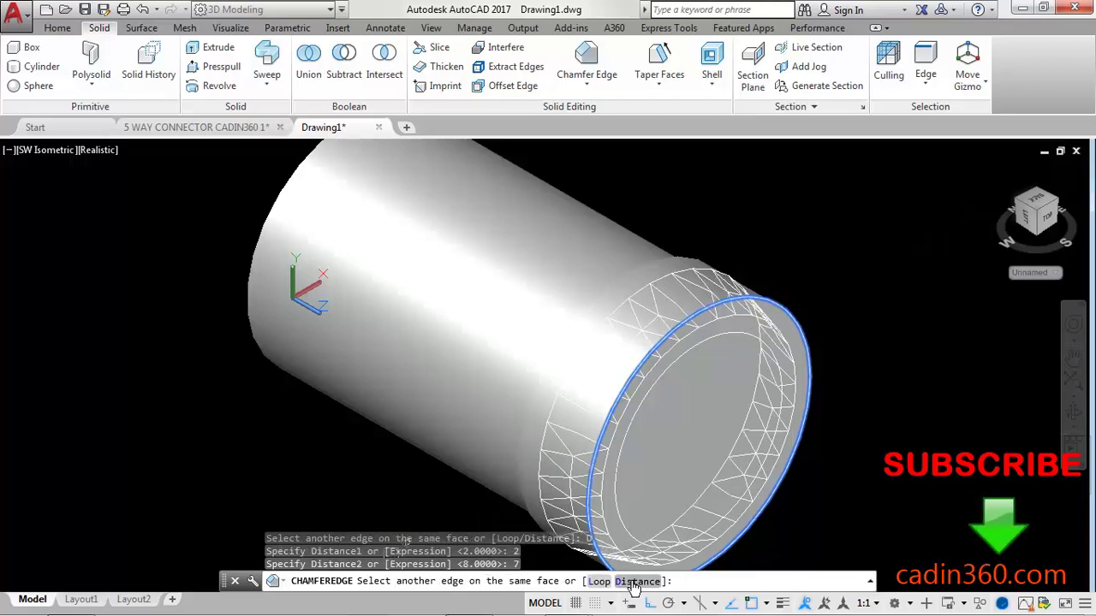
key("Return")
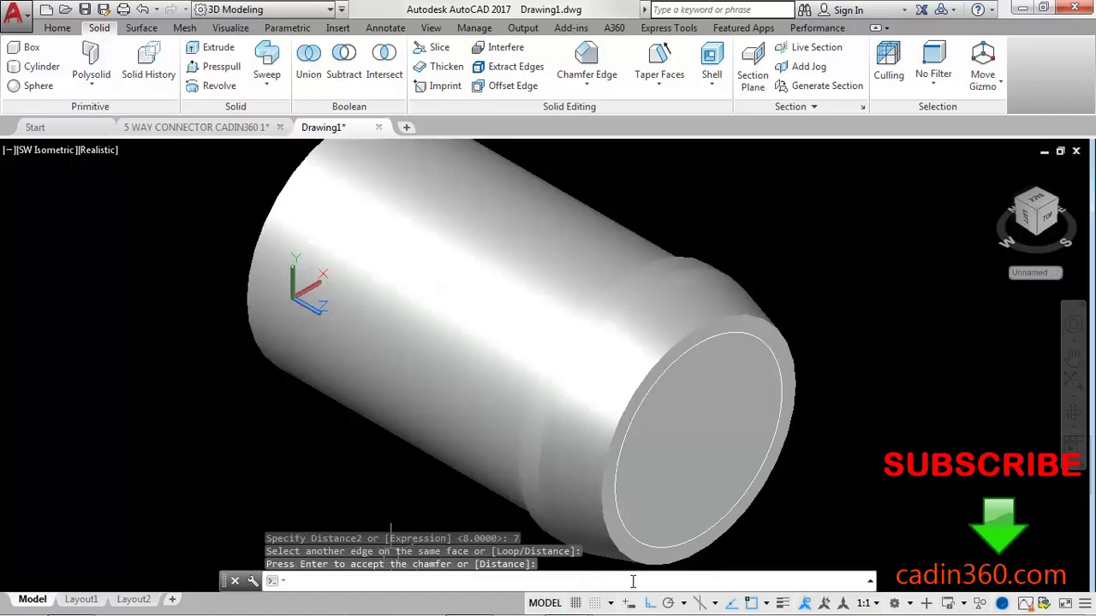
Step: Orbit the model, then set the NW Isometric view and zoom on the collar groove
mouse_move(976, 409)
middle_mouse_down("shift")
mouse_move(898, 410)
mouse_move(827, 442)
mouse_move(893, 411)
mouse_move(857, 406)
middle_mouse_up("shift")
type("3DORBIT")
left_click_drag(857, 407, 873, 440)
right_click(865, 328)
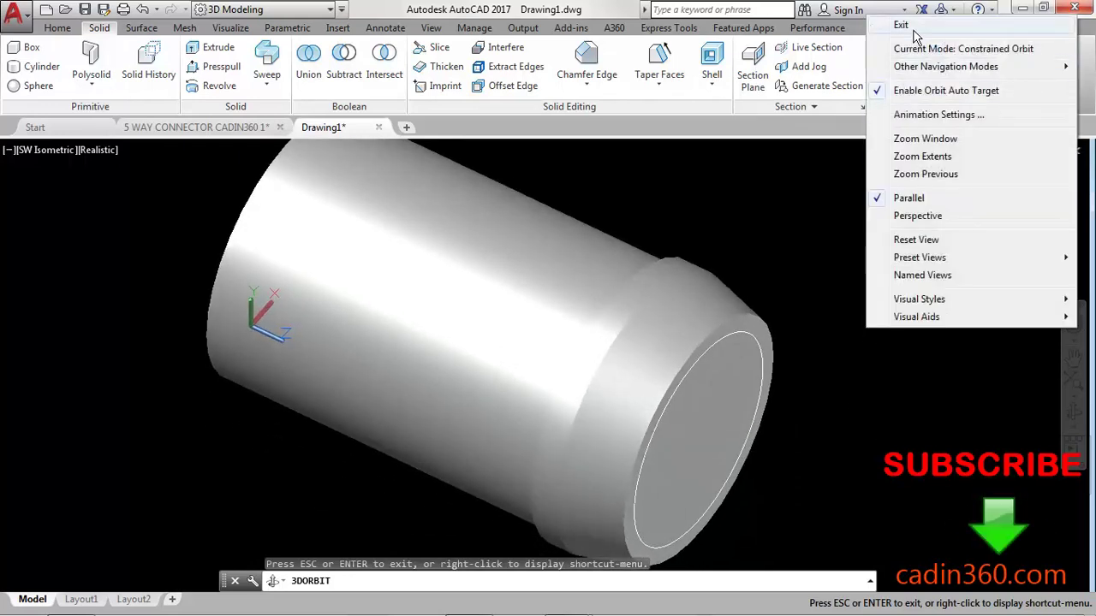
left_click(901, 25)
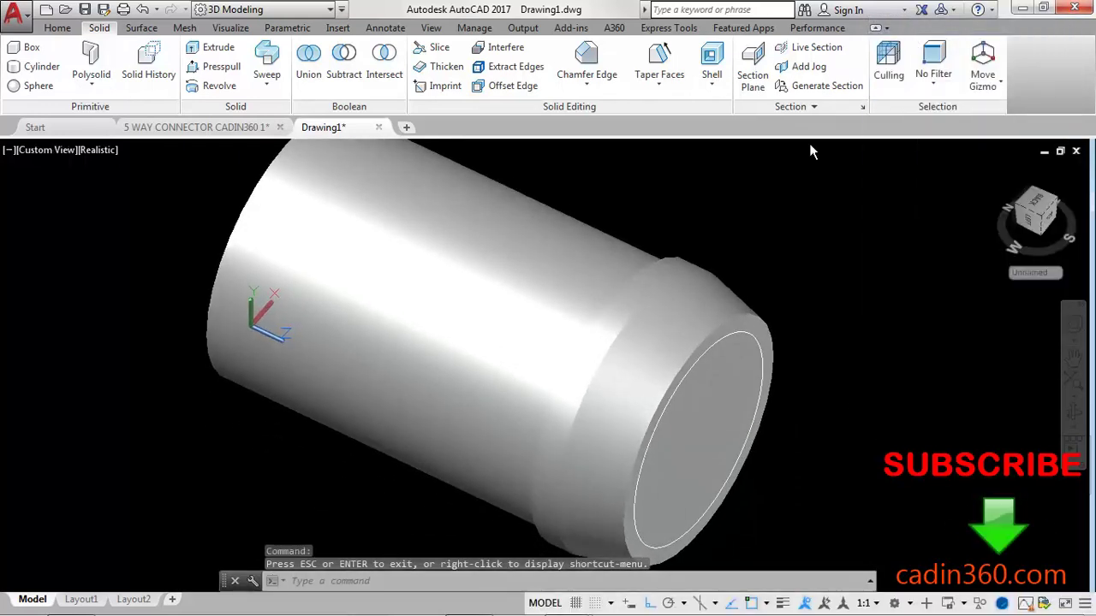
left_click(40, 151)
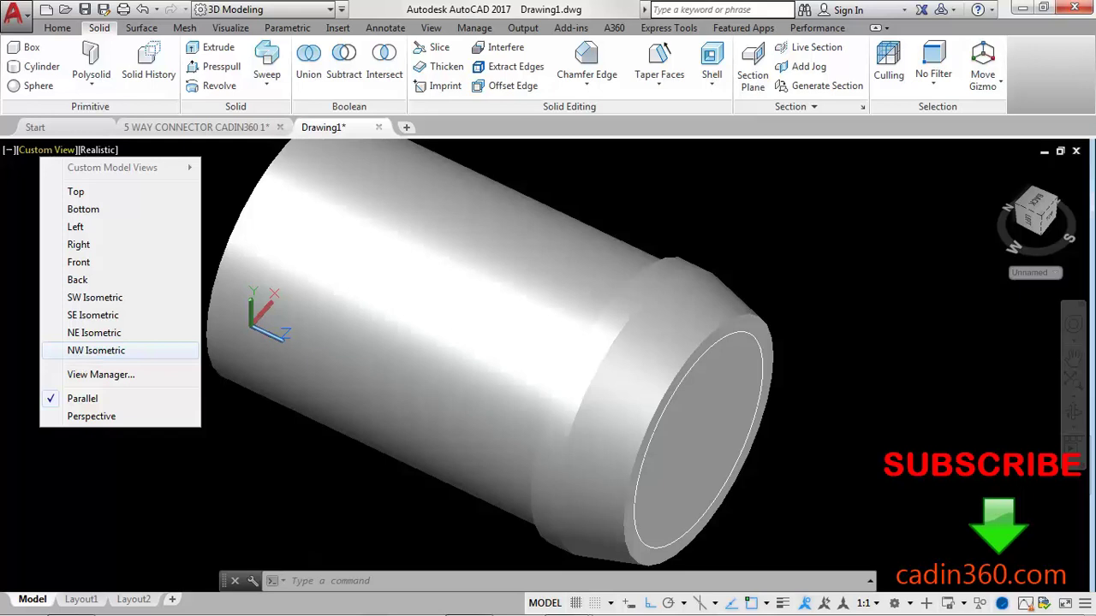
left_click(78, 357)
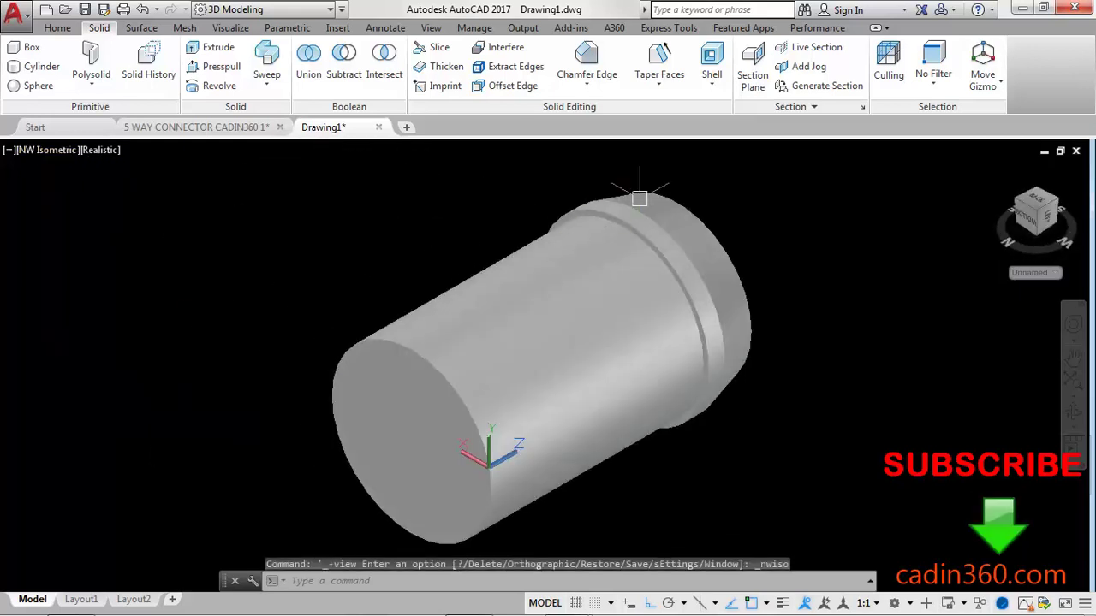
scroll(618, 214, "up", 4)
scroll(343, 190, "down", 1)
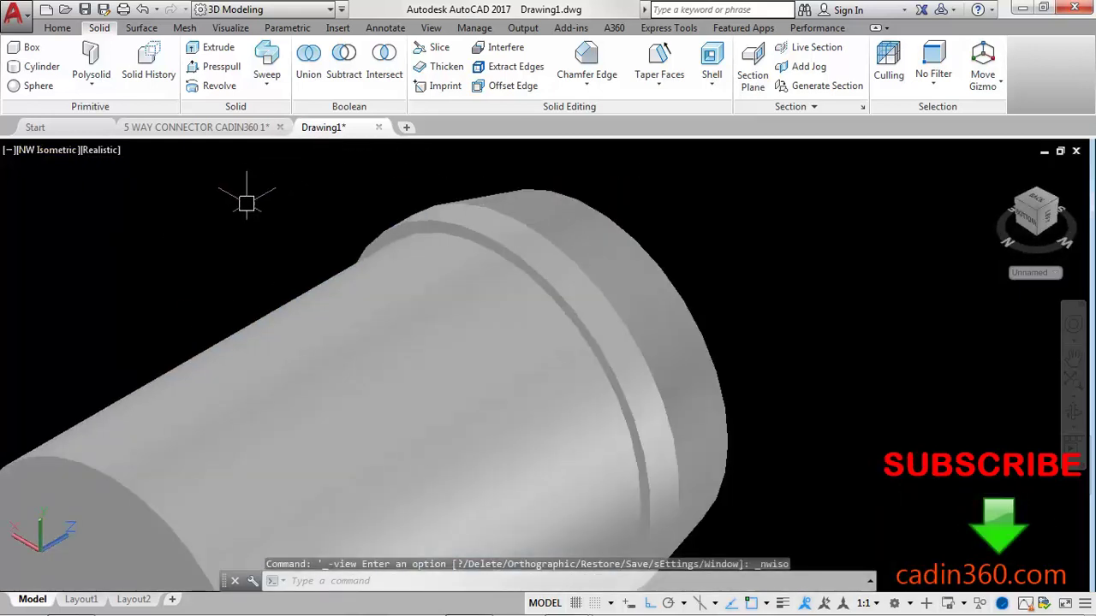
Step: Fillet the curved groove edge behind the collar with radius 2
left_click(587, 83)
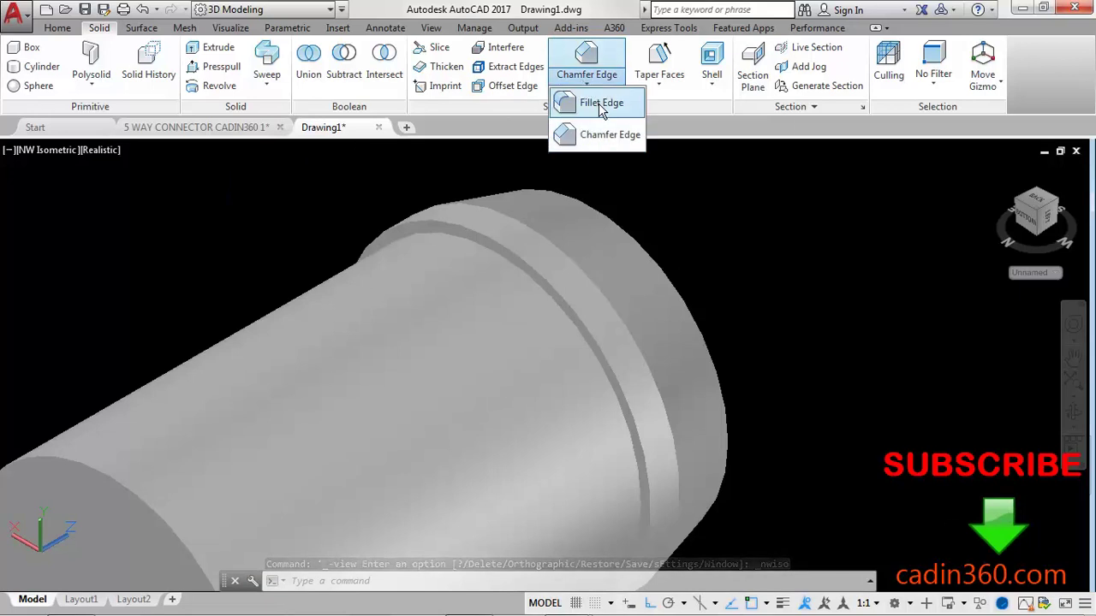
left_click(600, 105)
scroll(459, 227, "up", 3)
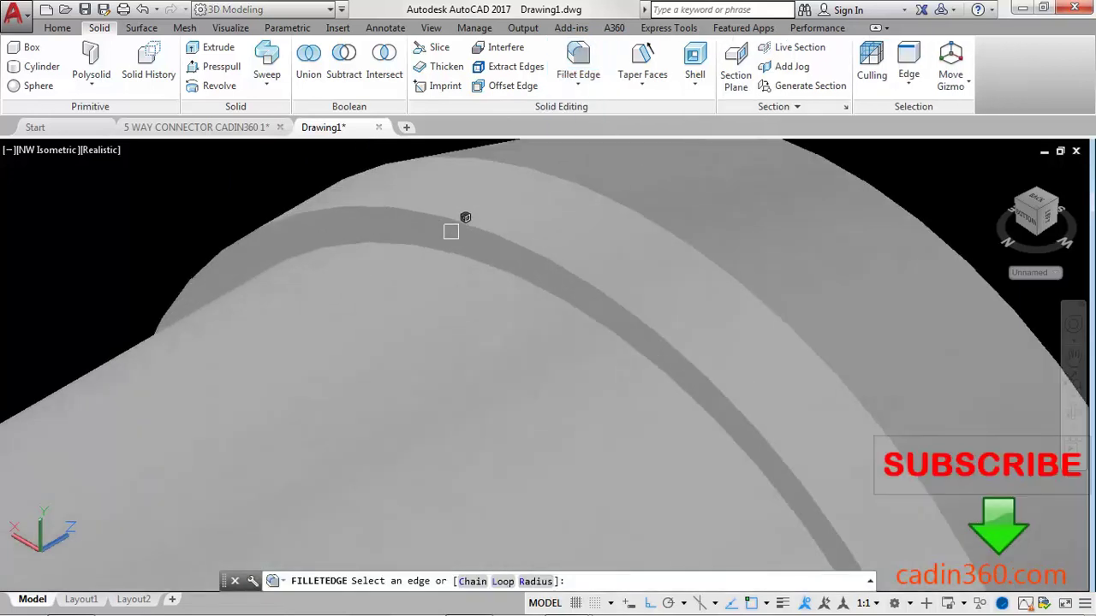
left_click(451, 248)
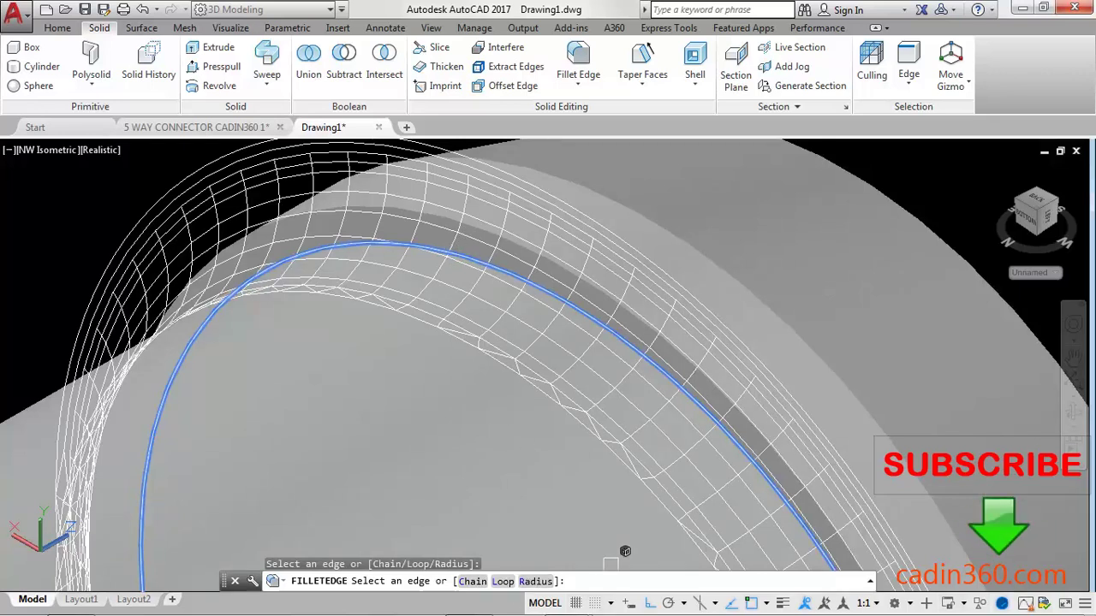
type("R")
key("Return")
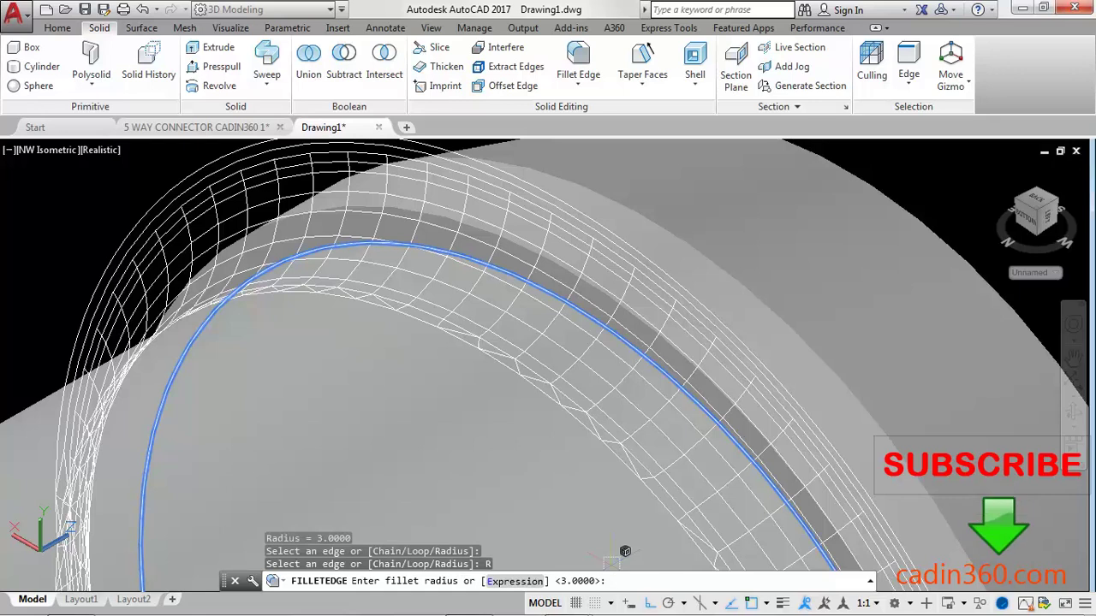
type("2")
key("Return")
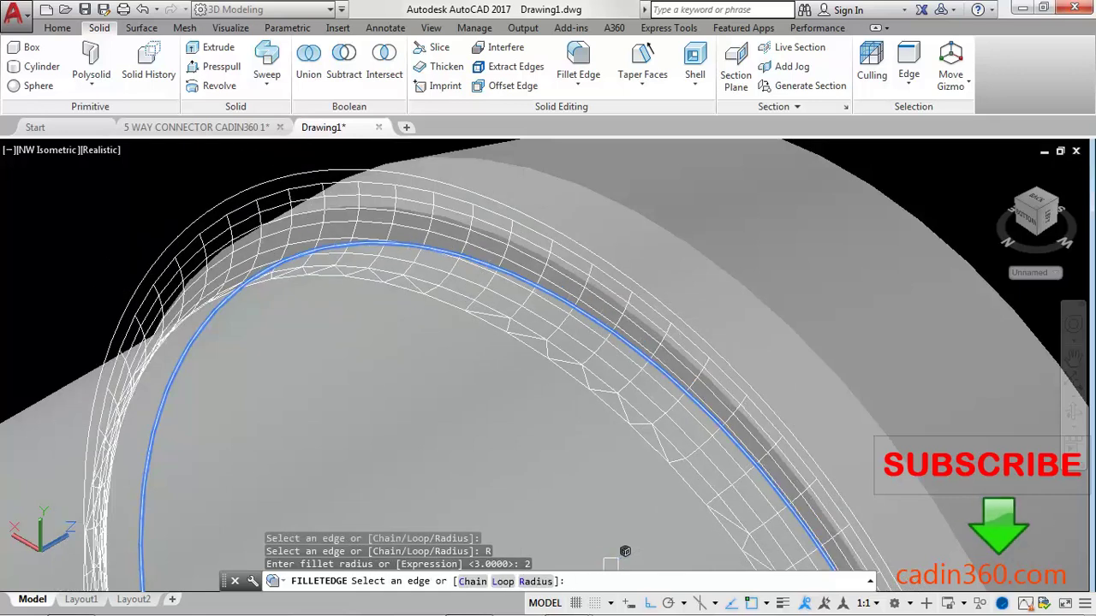
key("Return")
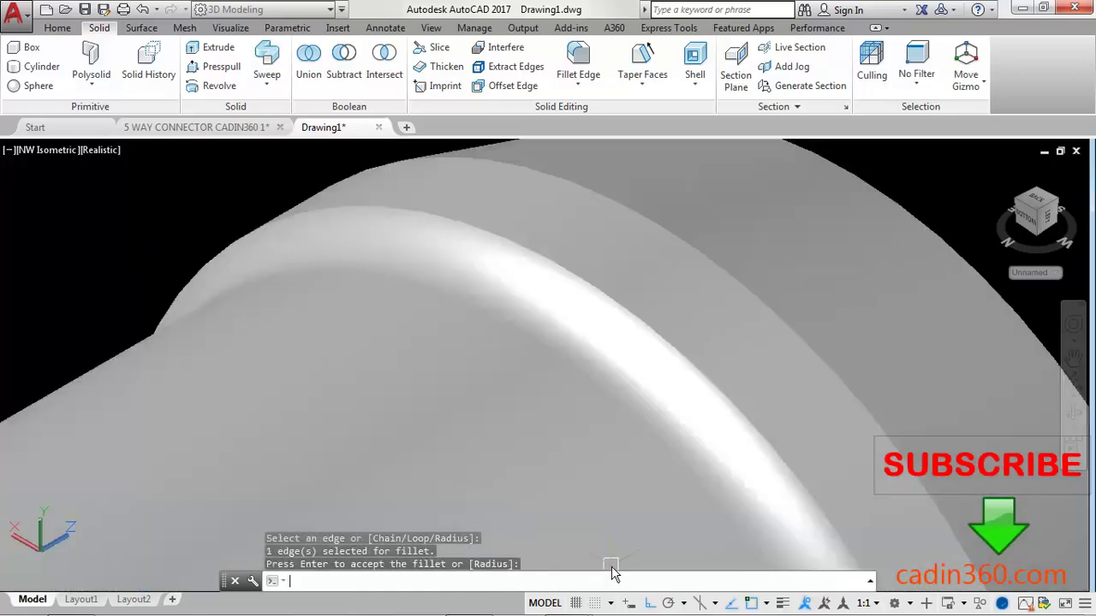
key("Return")
scroll(492, 326, "down", 5)
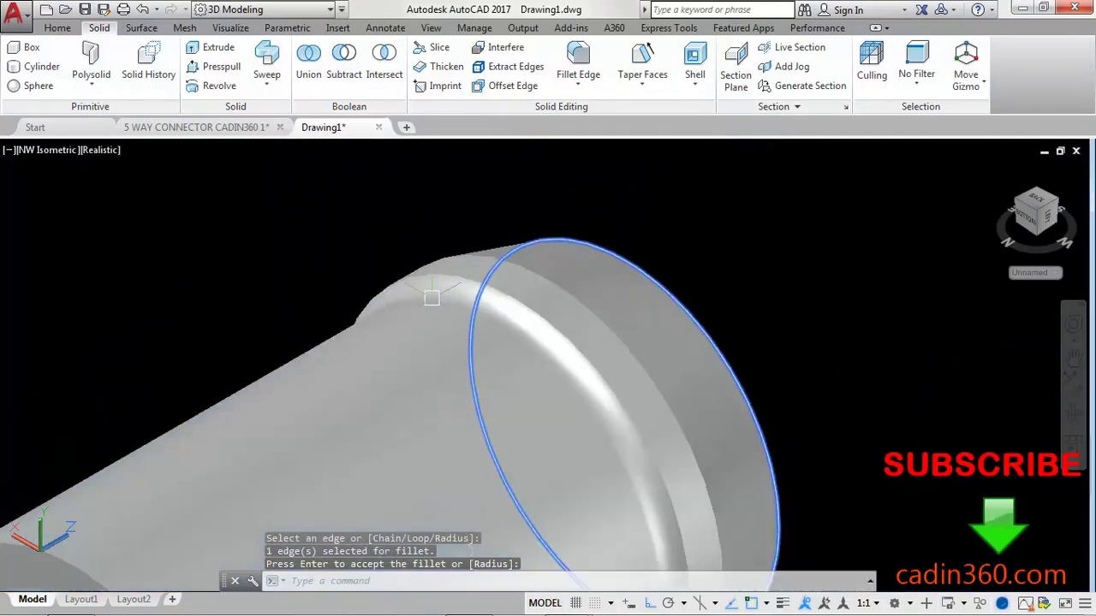
scroll(696, 228, "down", 2)
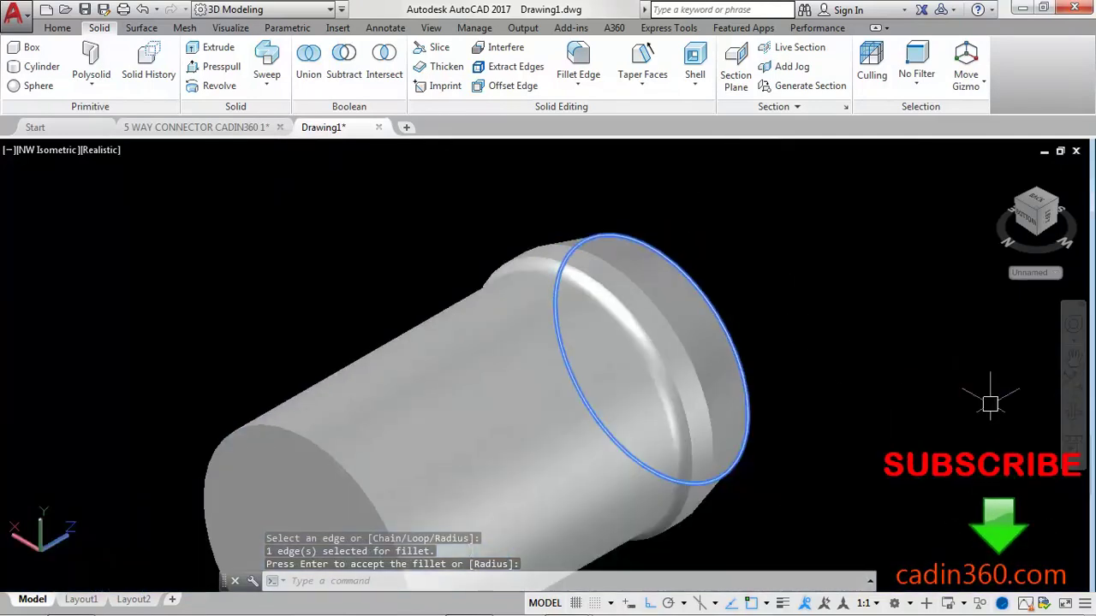
Step: Orbit to inspect the collar, then toggle the visual style to 2D Wireframe and back to Realistic
mouse_move(901, 309)
middle_mouse_down("shift")
mouse_move(882, 349)
mouse_move(803, 322)
middle_mouse_up("shift")
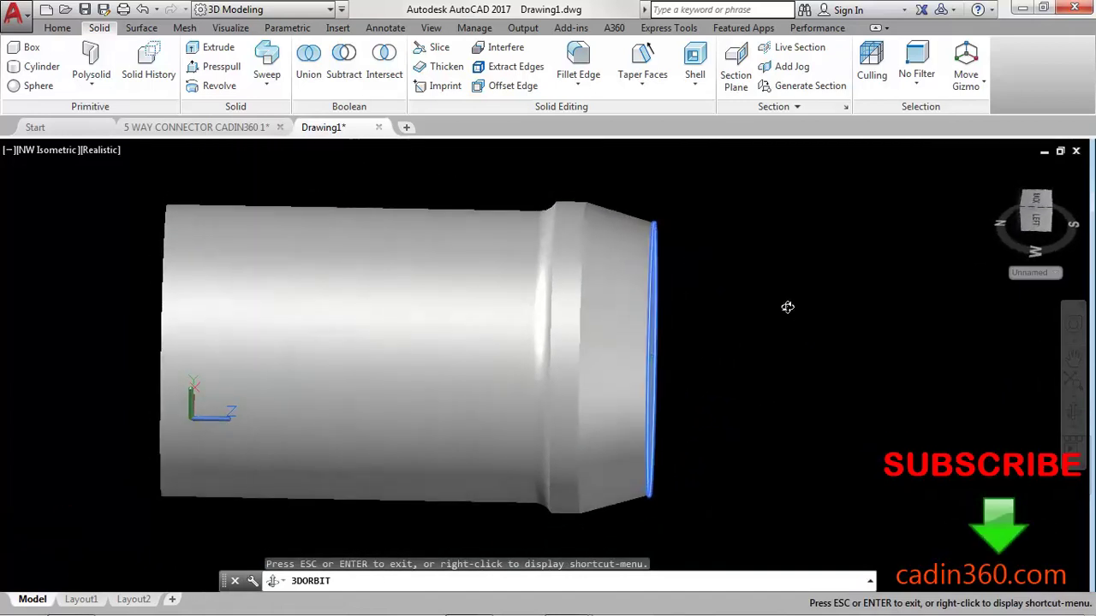
right_click(752, 257)
left_click(796, 268)
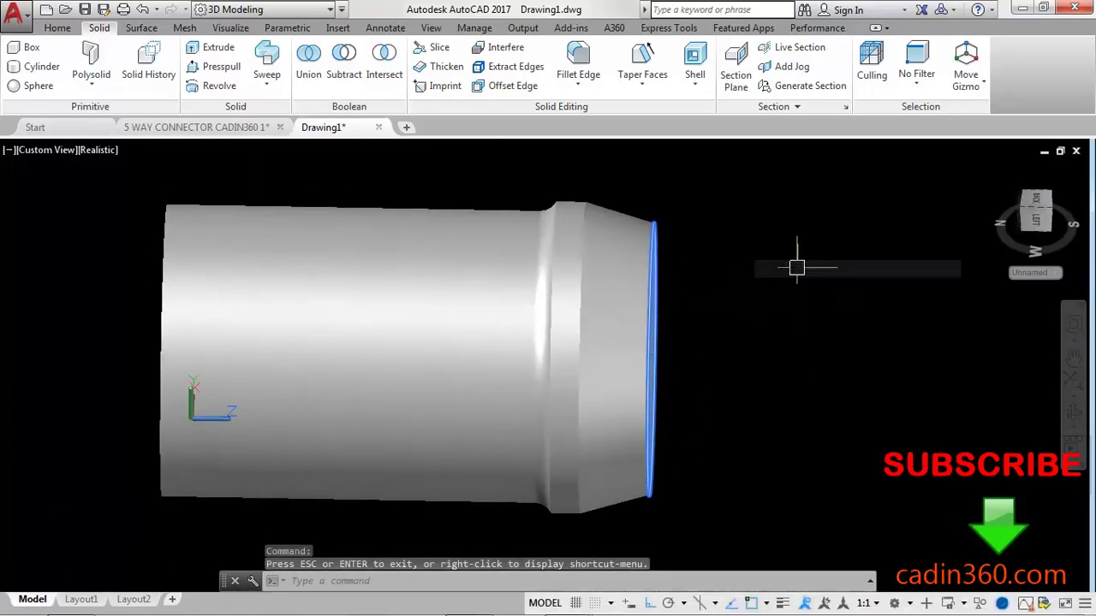
left_click(96, 150)
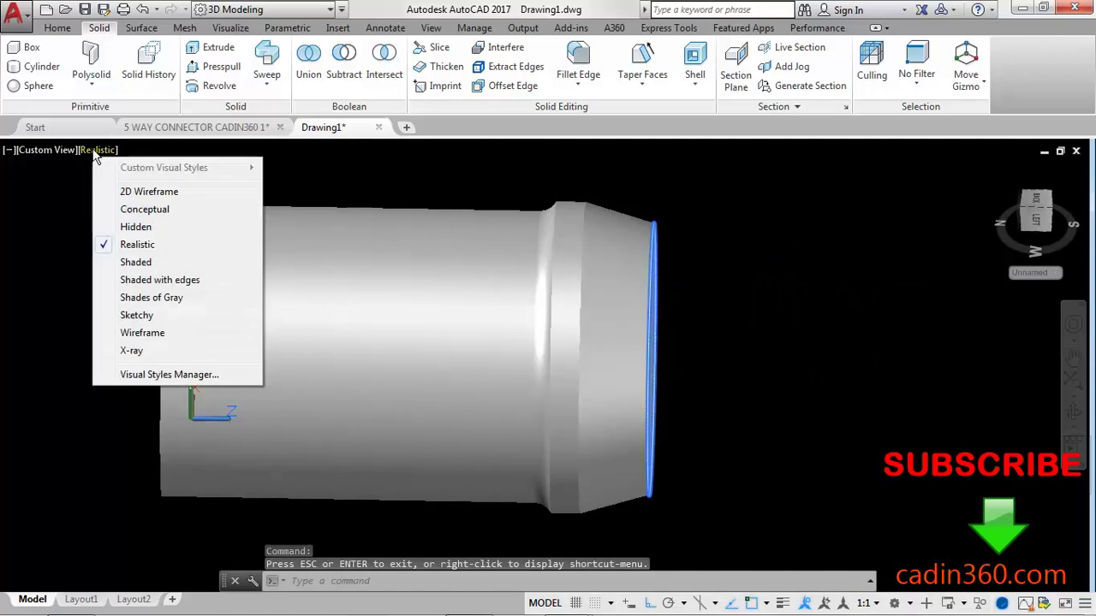
left_click(137, 191)
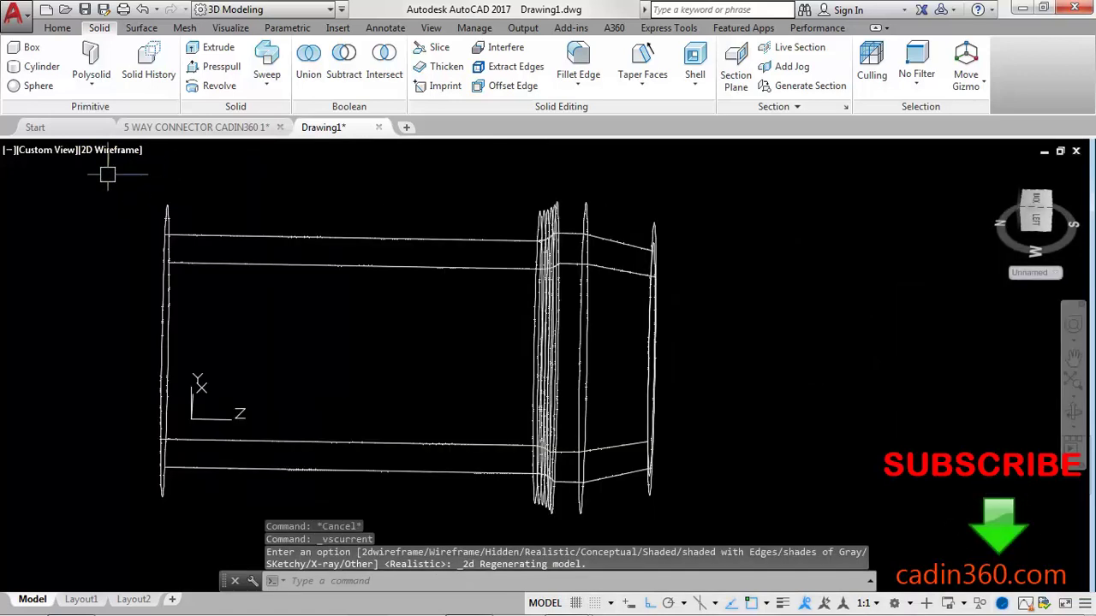
left_click(106, 153)
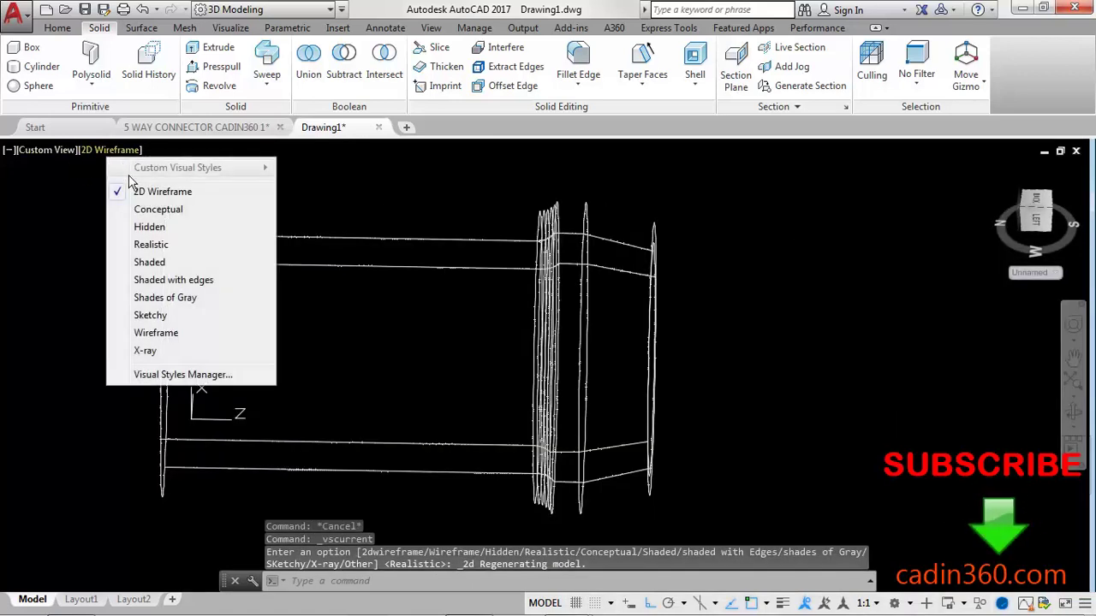
left_click(153, 247)
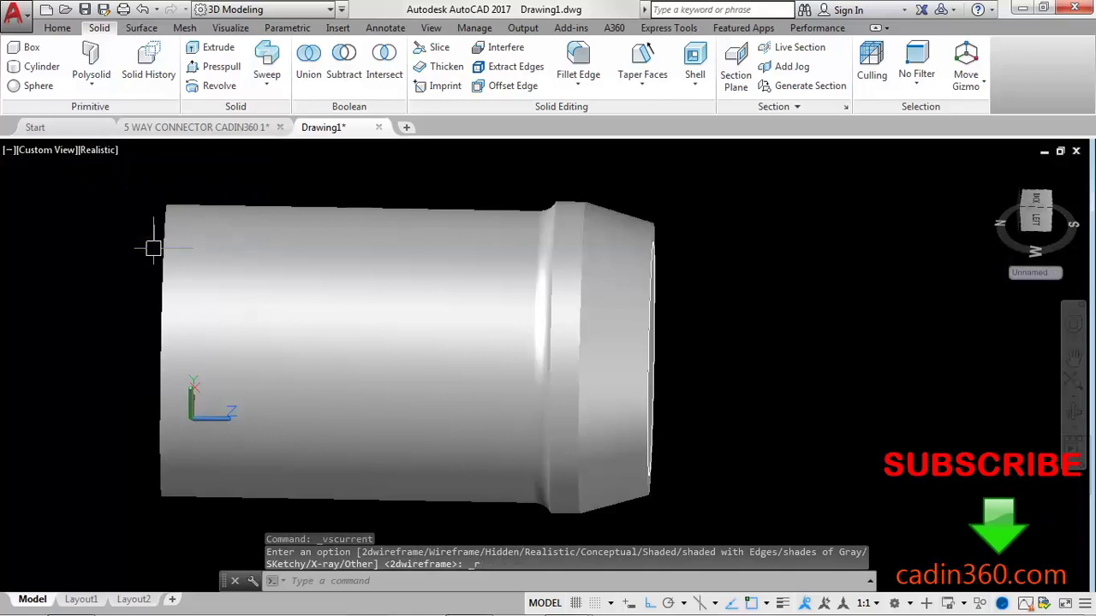
Step: Set the UCS back to World, go to the Home isometric view and pan the pipe up-left
left_click(1031, 272)
left_click(1020, 287)
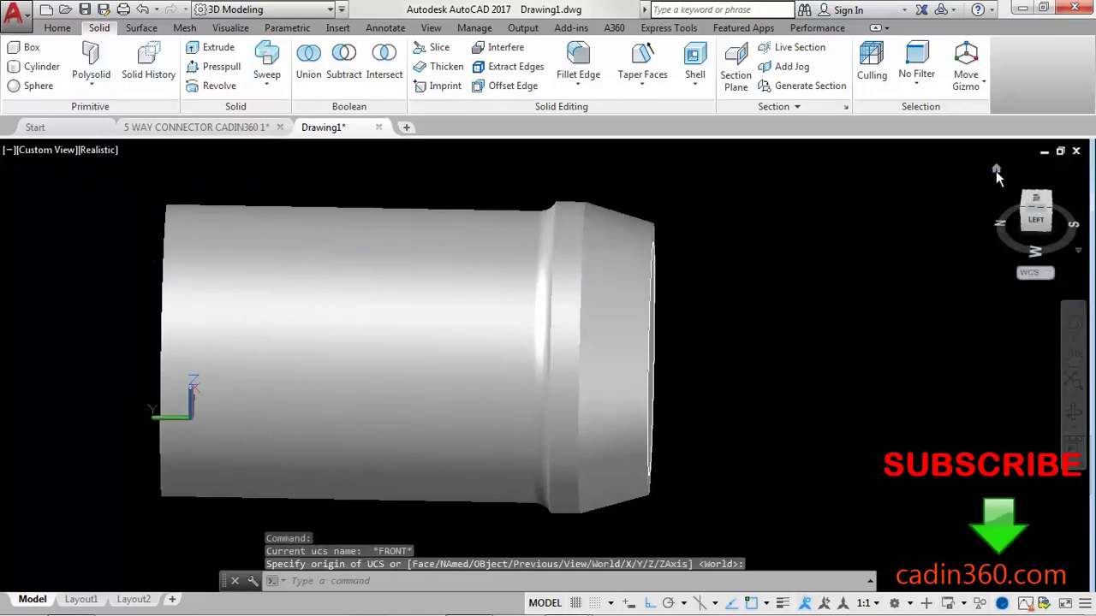
left_click(996, 170)
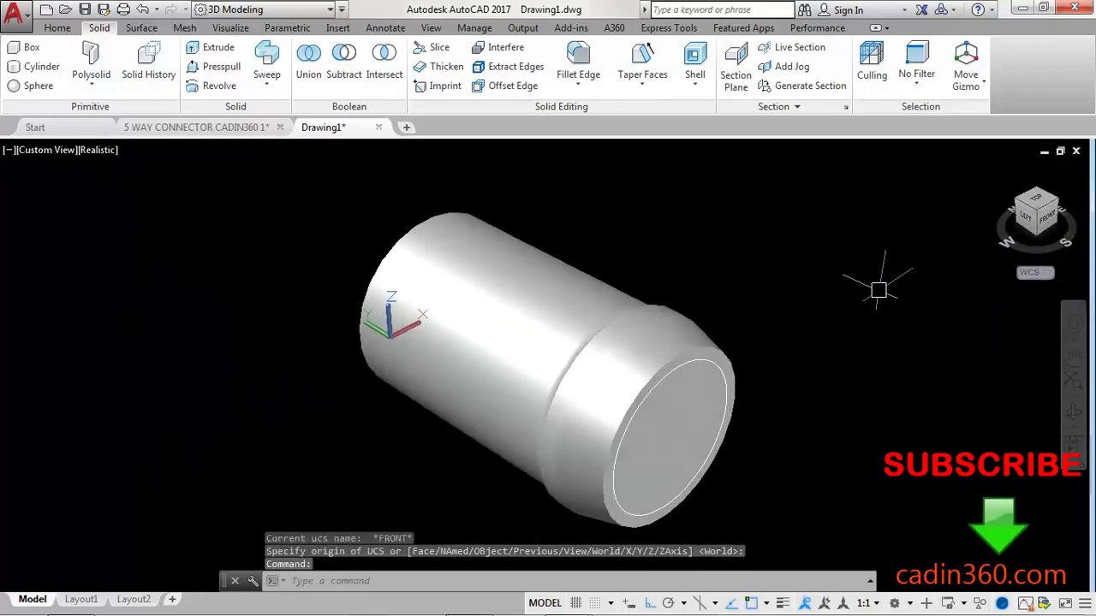
middle_click_drag(848, 288, 808, 270)
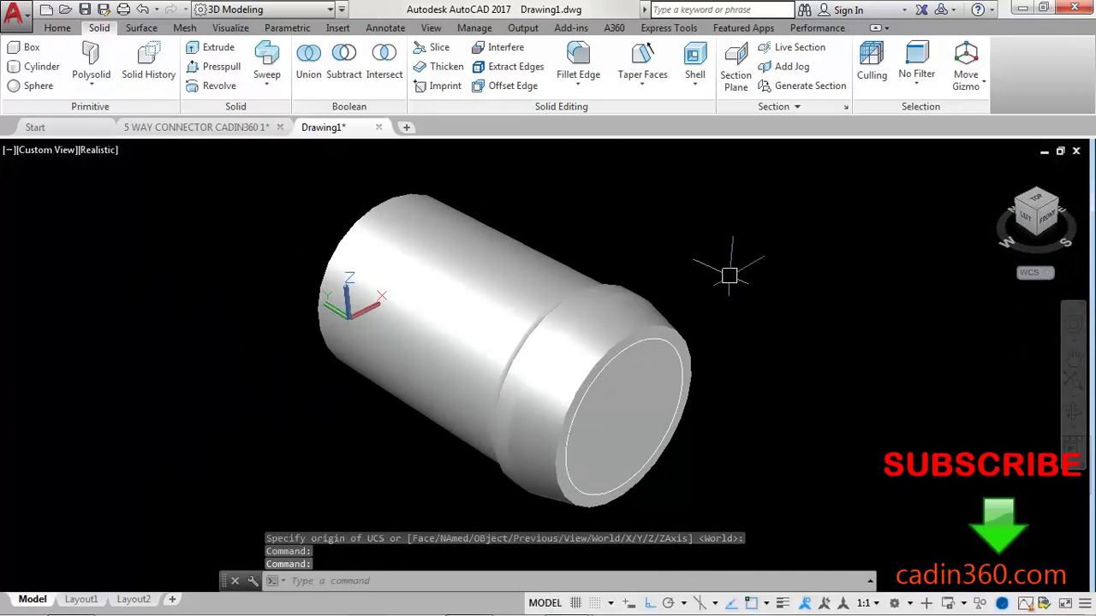
middle_click_drag(727, 277, 726, 256)
left_click_drag(772, 262, 649, 289)
key("Escape")
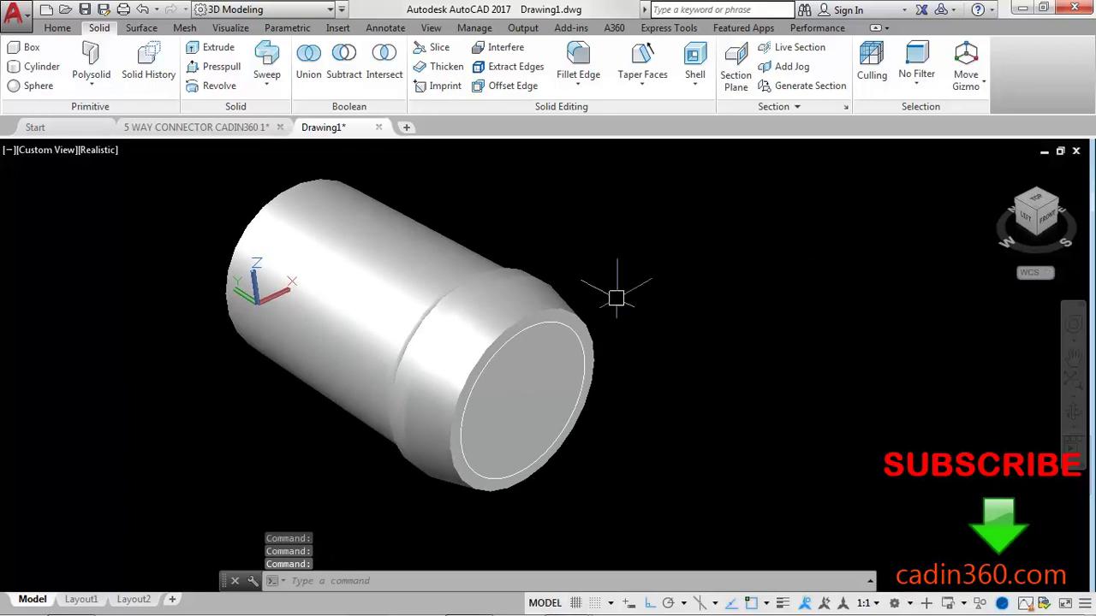
left_click(66, 30)
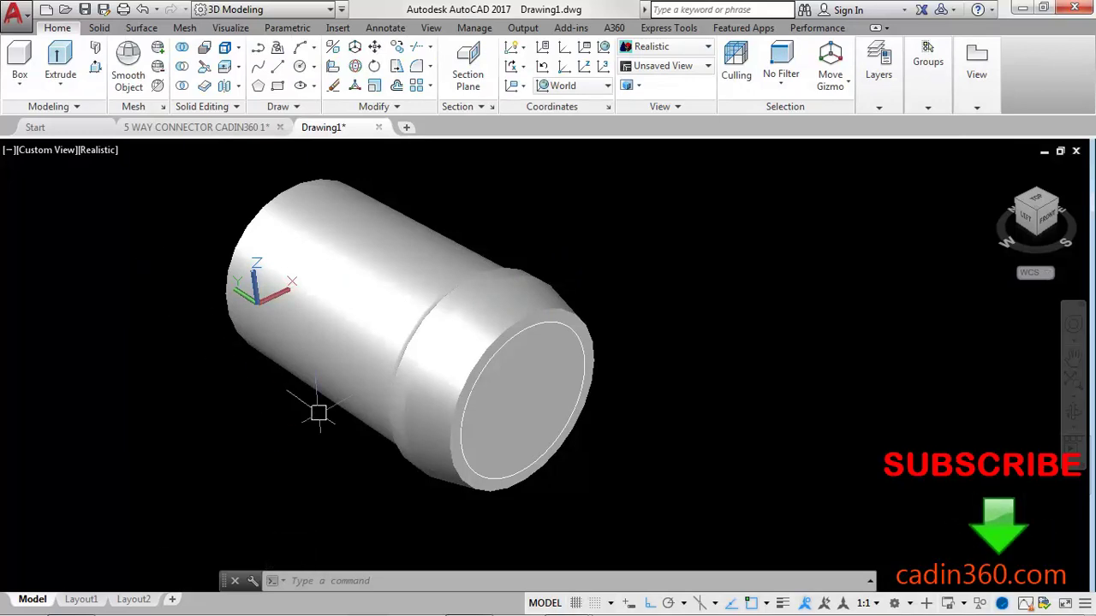
Step: Copy the whole pipe solid with CO and, with Ortho on, place the copy to its right
left_click(268, 233)
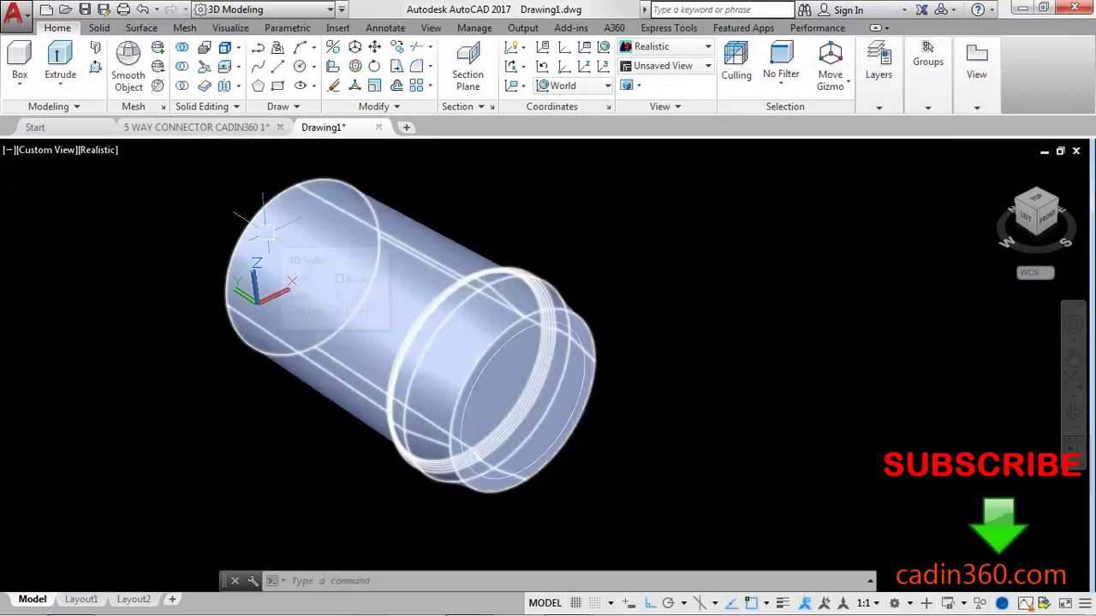
type("CO")
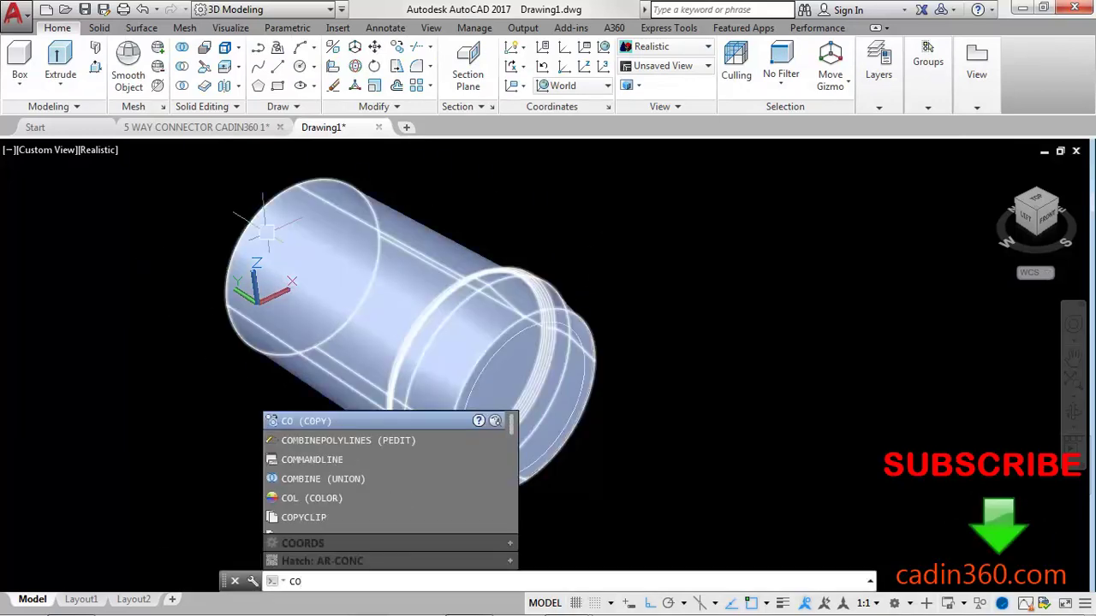
key("Return")
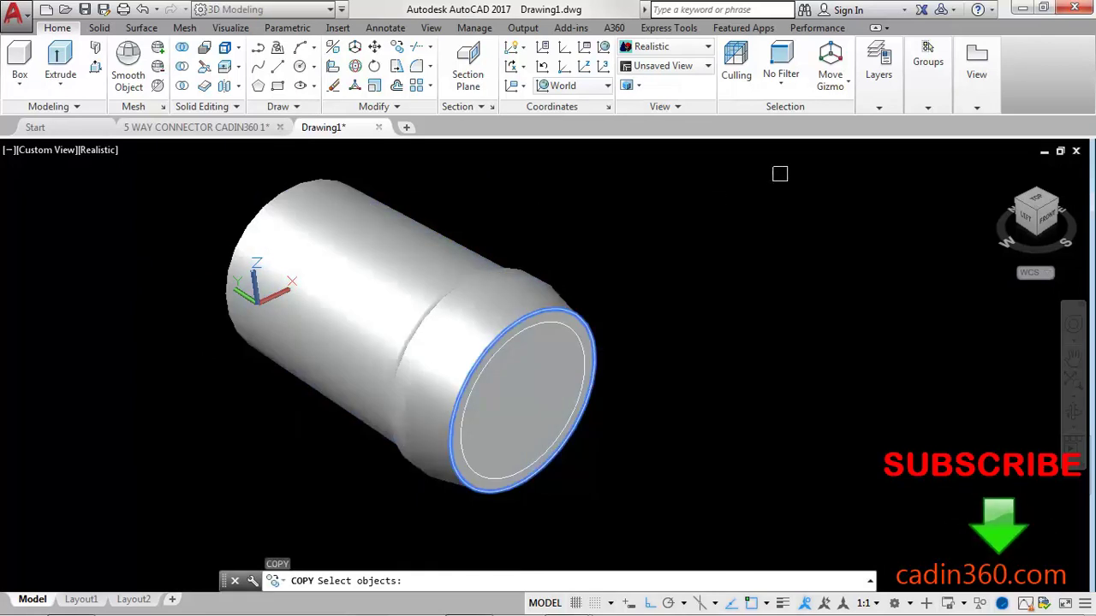
left_click(778, 183)
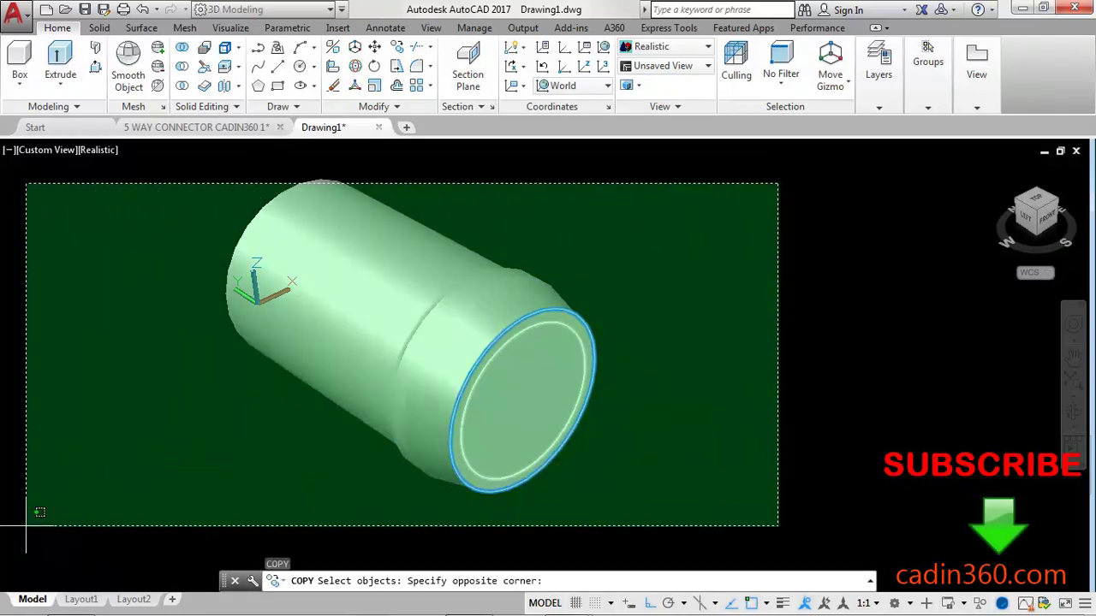
left_click(28, 526)
key("Return")
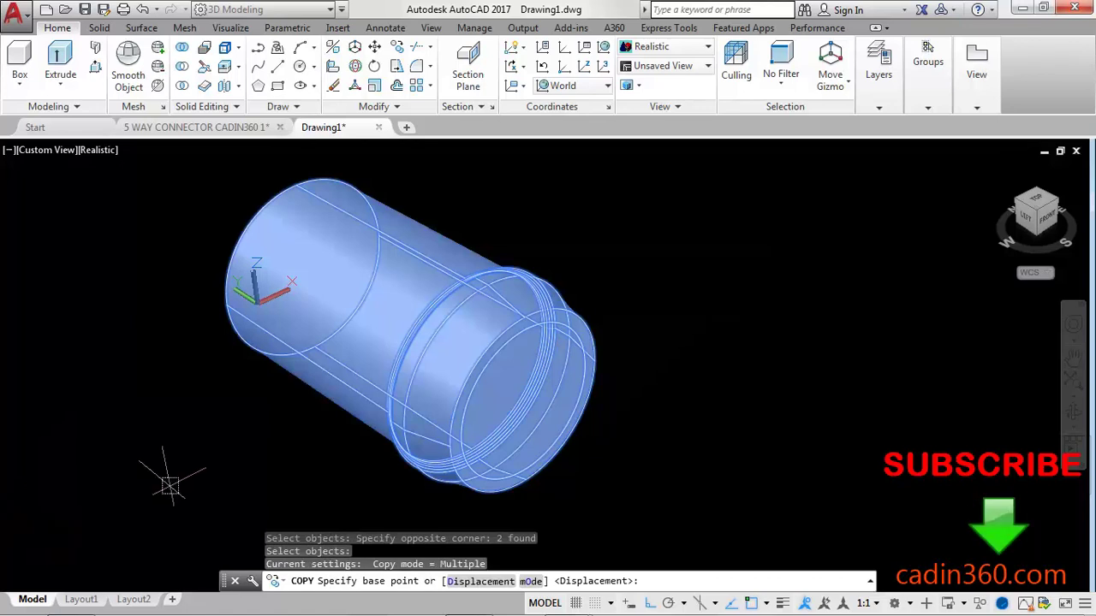
left_click(172, 484)
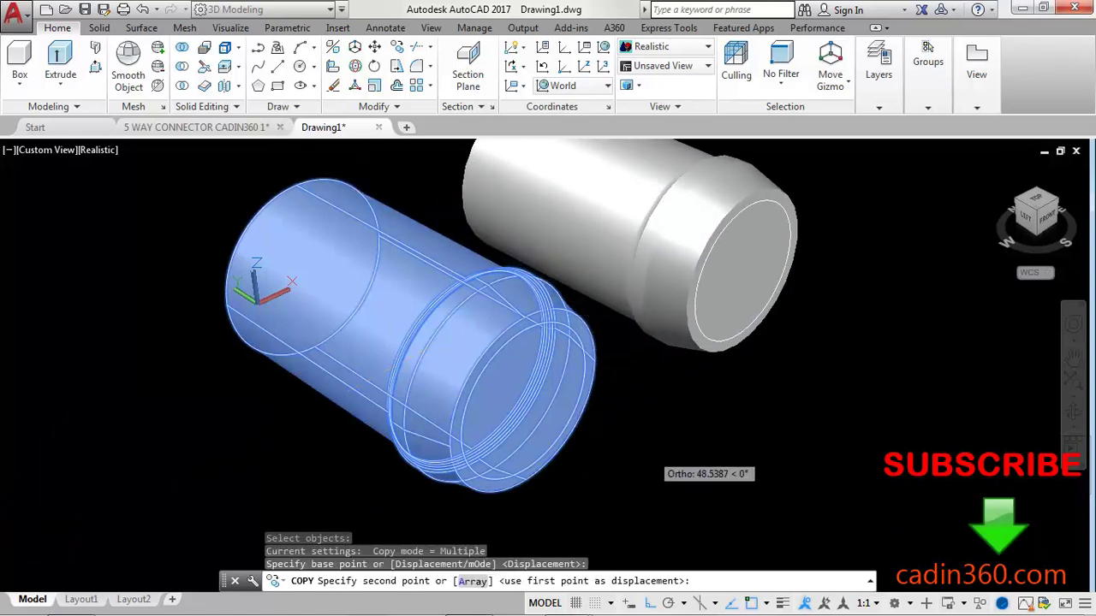
key("F8")
left_click(671, 469)
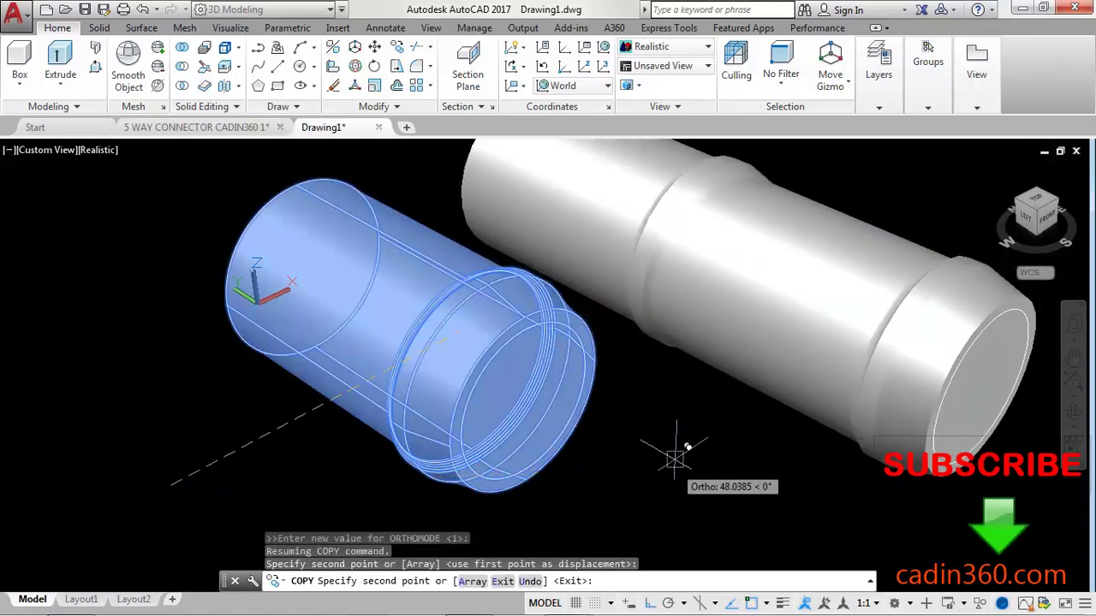
key("Escape")
mouse_move(108, 447)
middle_mouse_down()
mouse_move(74, 454)
mouse_move(63, 439)
middle_mouse_up()
key("Escape")
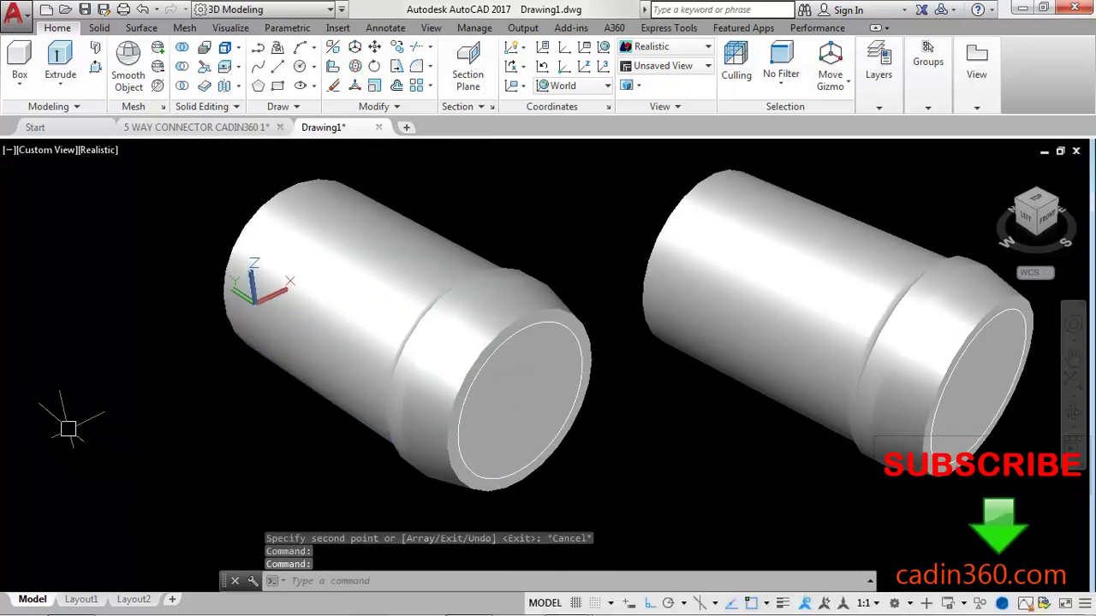
Step: Abandon a first 3D array attempt and switch the pipes to 2D Wireframe
type("3da")
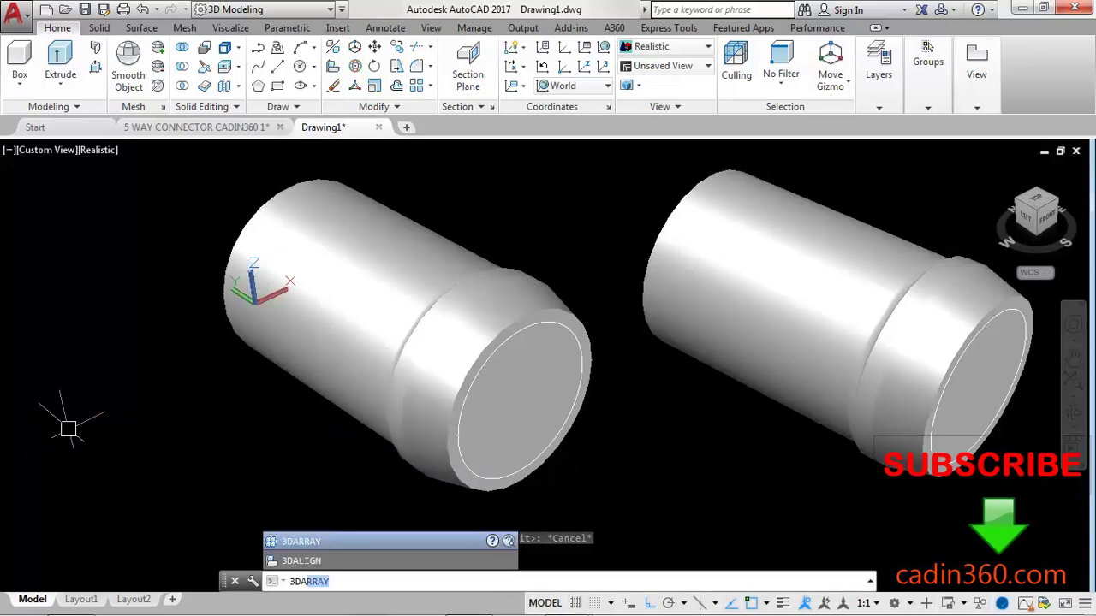
key("Return")
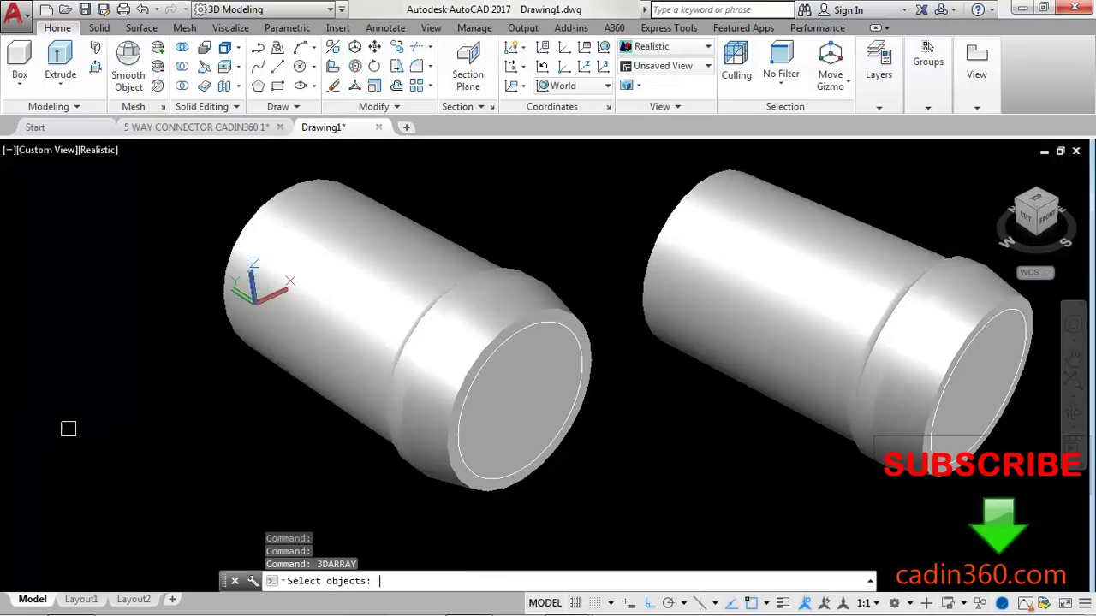
key("Escape")
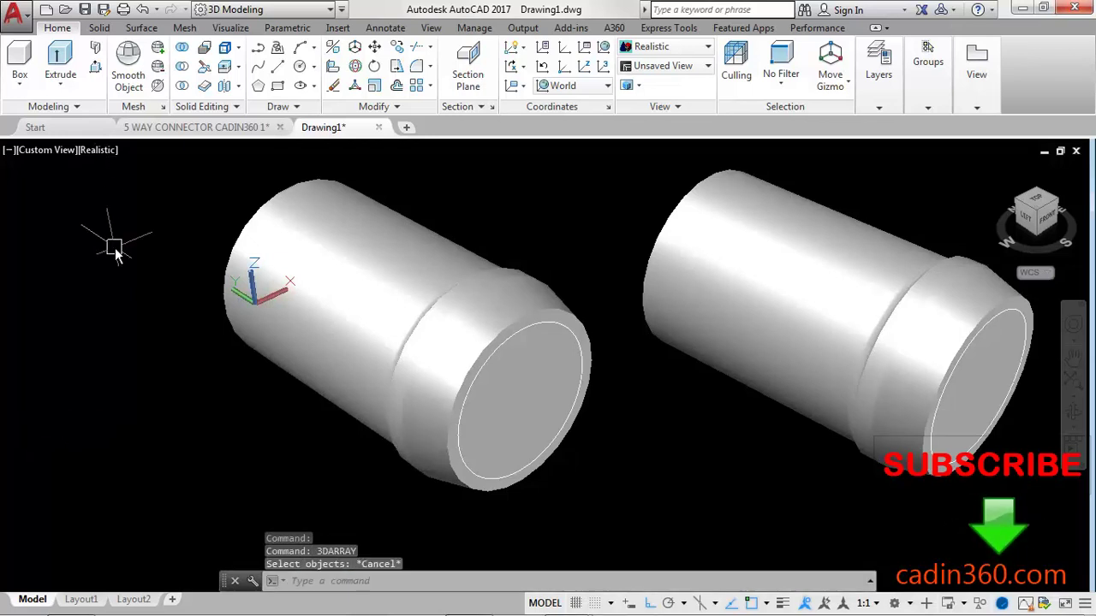
left_click(93, 150)
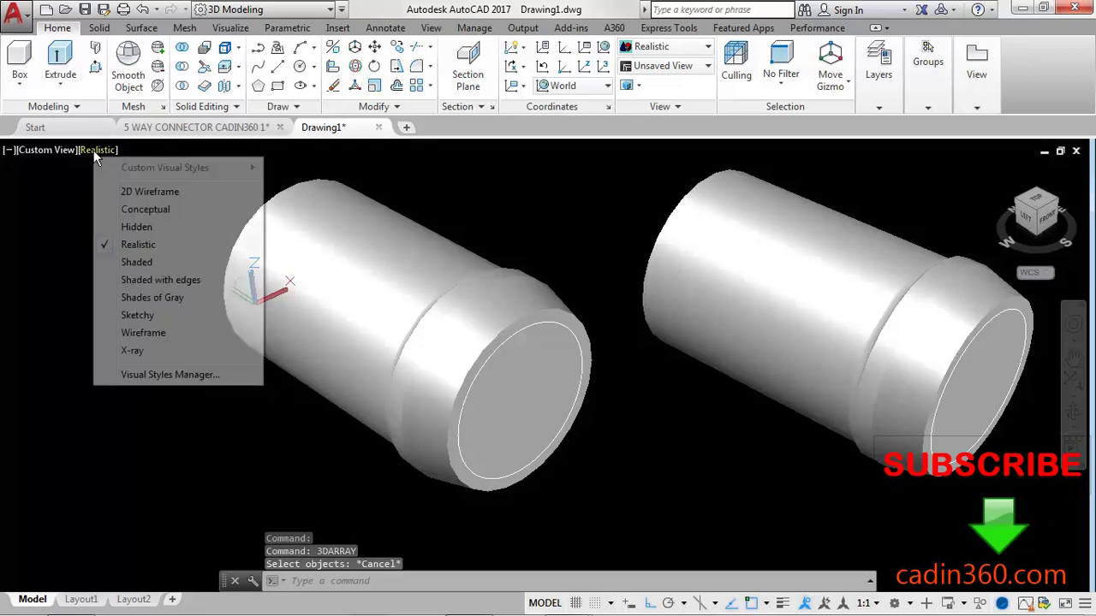
left_click(137, 187)
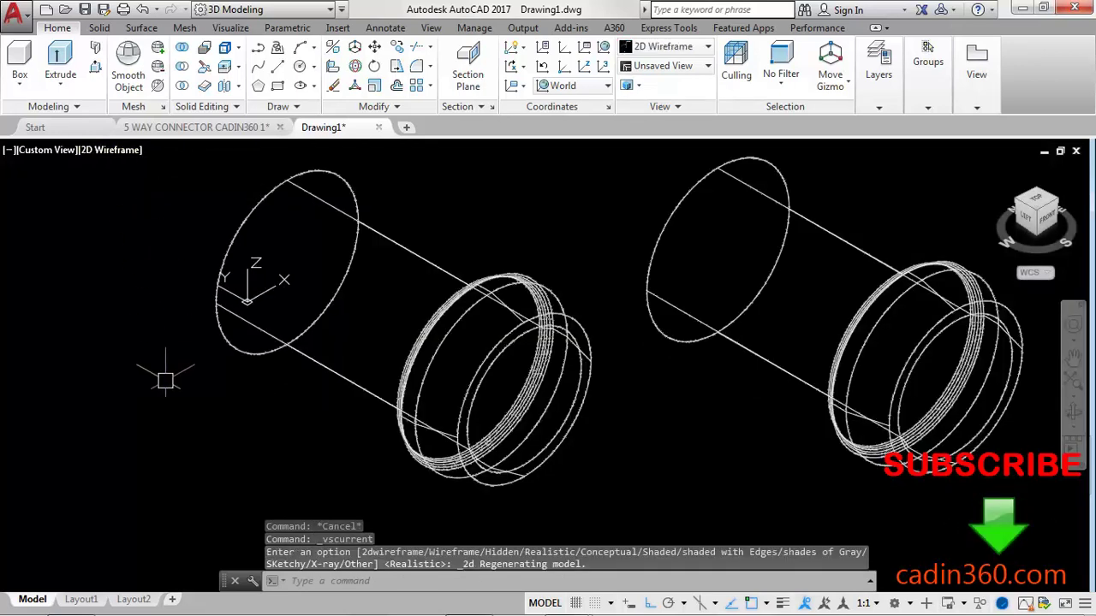
Step: Polar-array the left pipe with 3DARRAY: 4 items, 360 degrees, rotated, around the vertical axis at its end centre
type("3DAR")
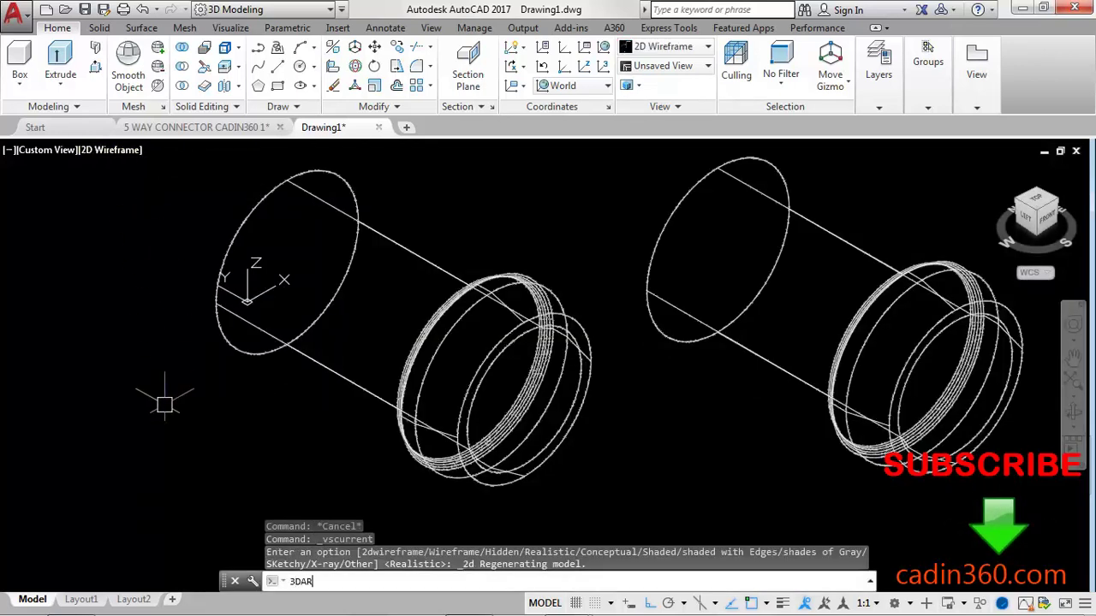
type("RAY")
key("Return")
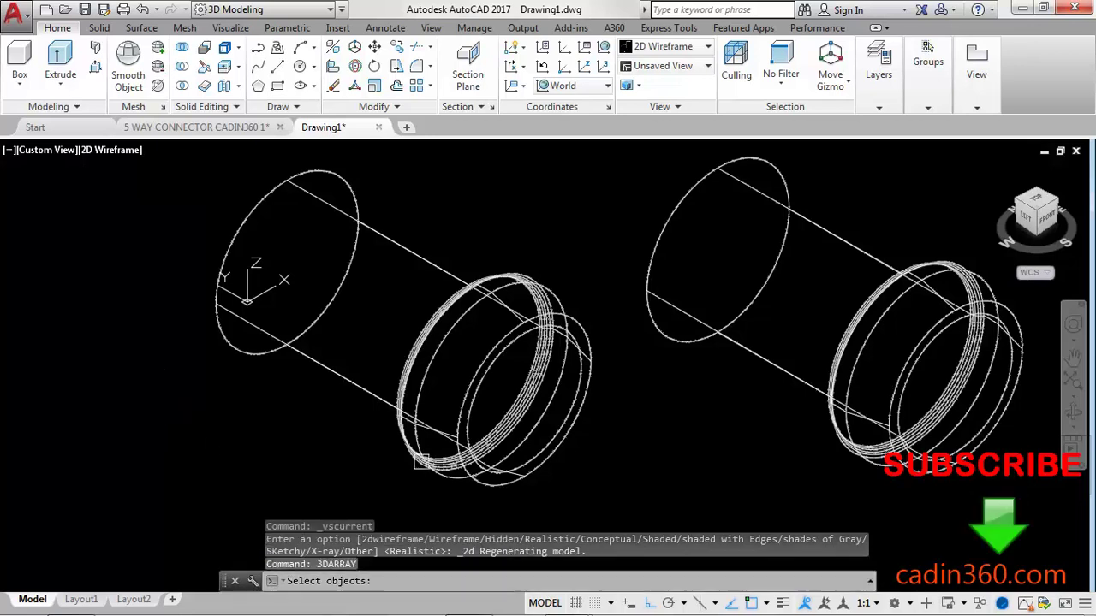
left_click(607, 176)
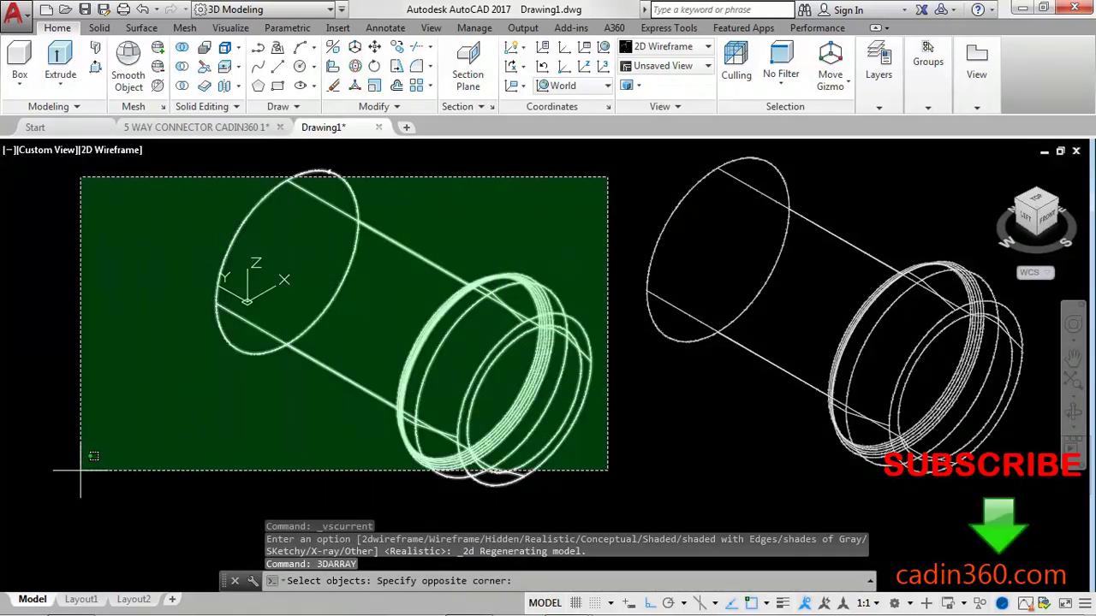
left_click(80, 470)
key("Return")
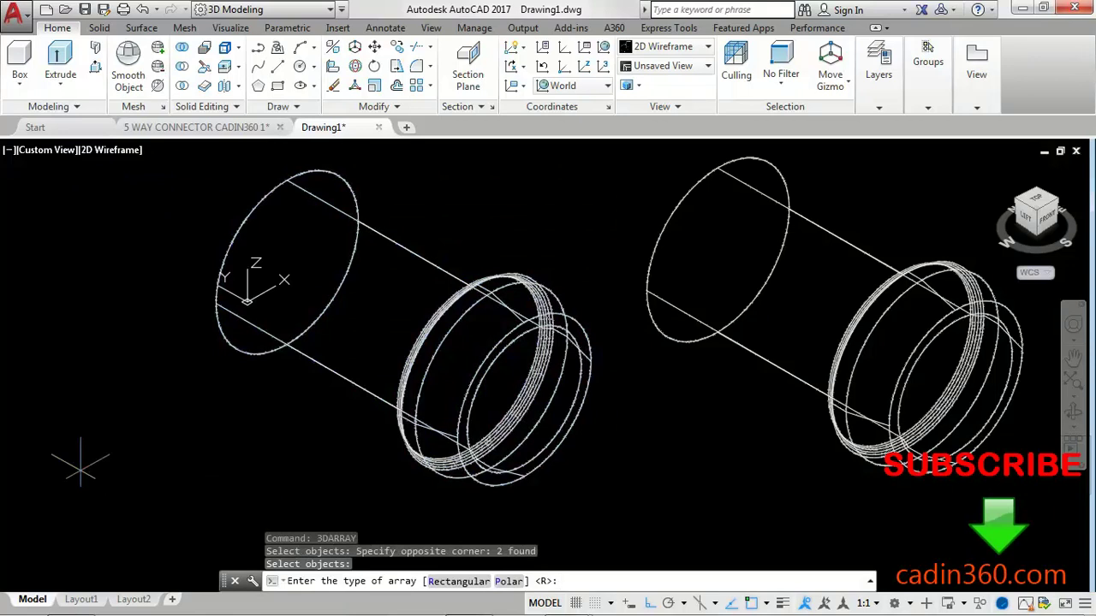
left_click(510, 581)
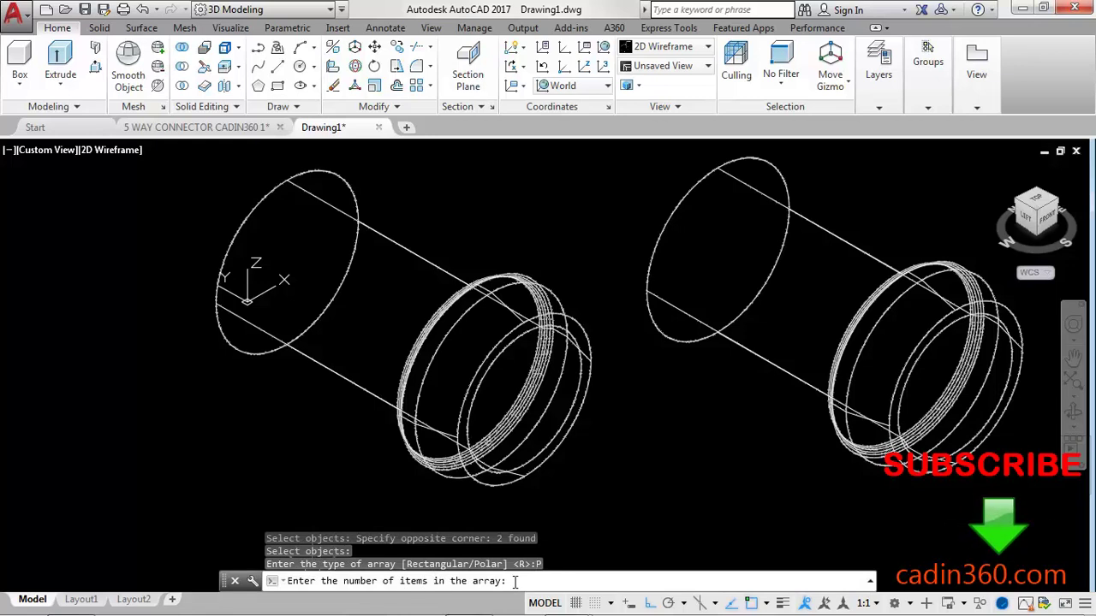
type("4")
key("Return")
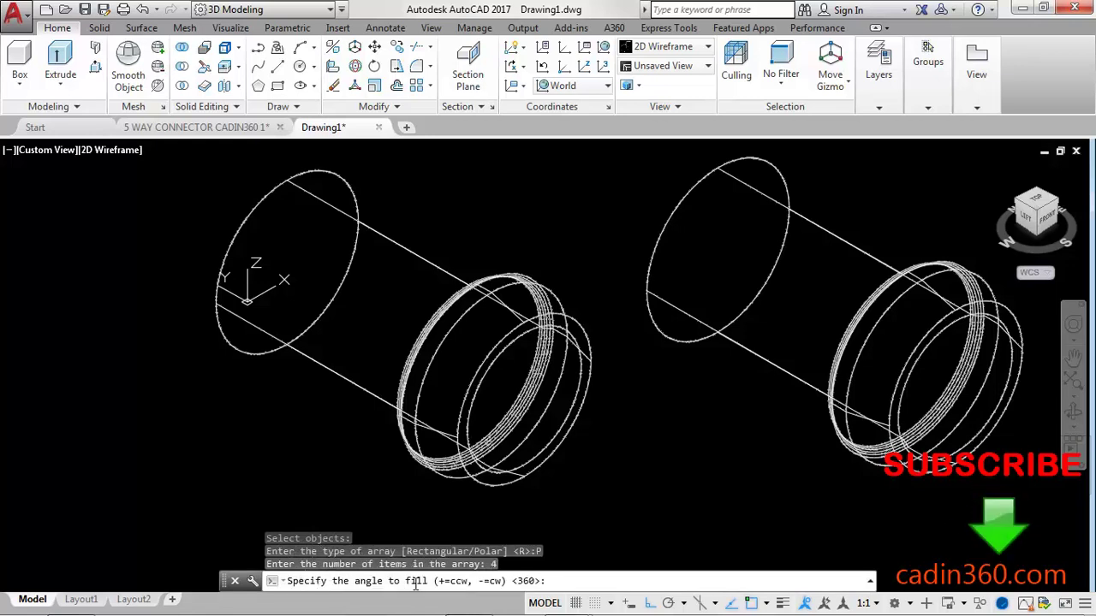
key("Return")
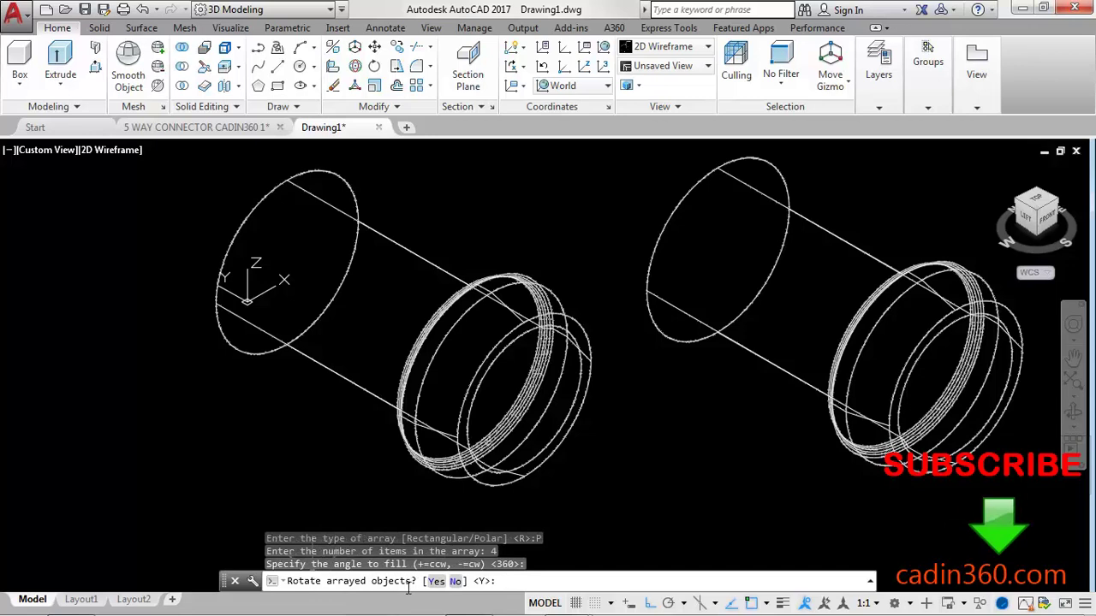
key("Return")
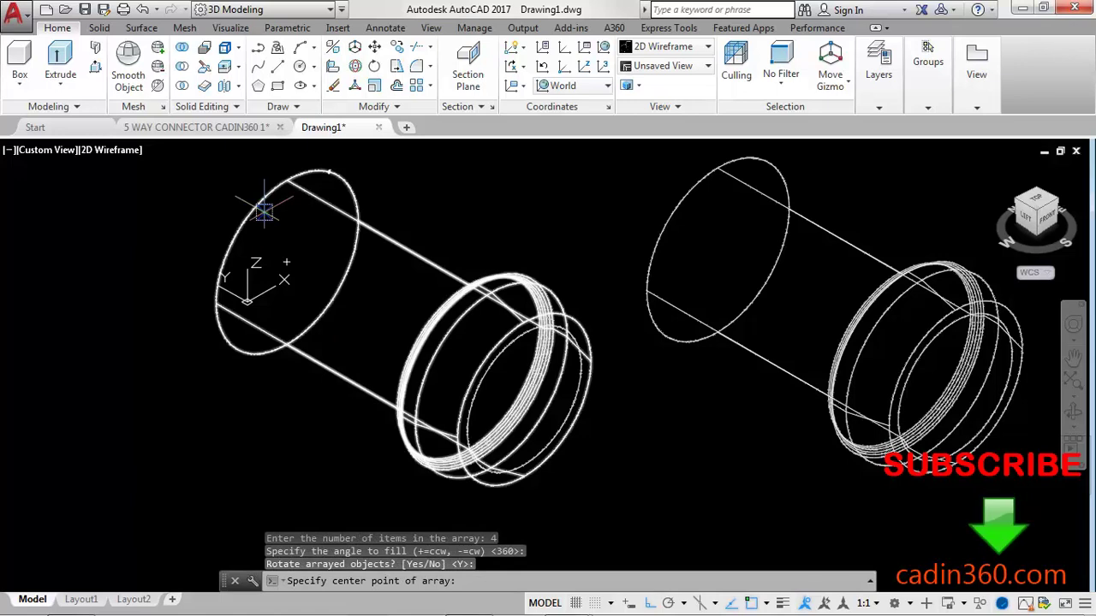
left_click(287, 262)
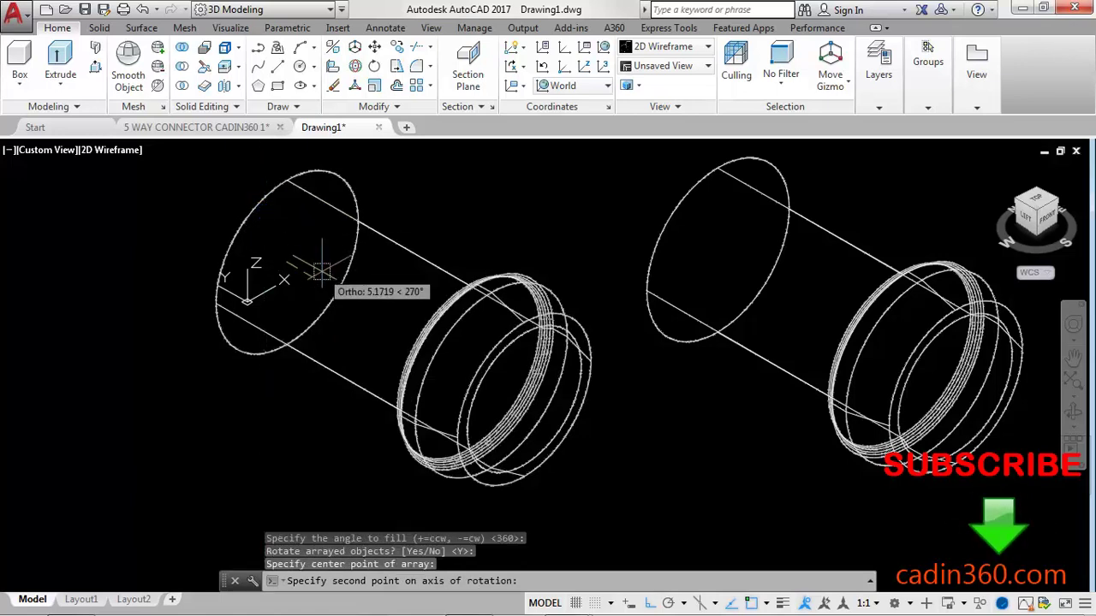
scroll(328, 281, "down", 2)
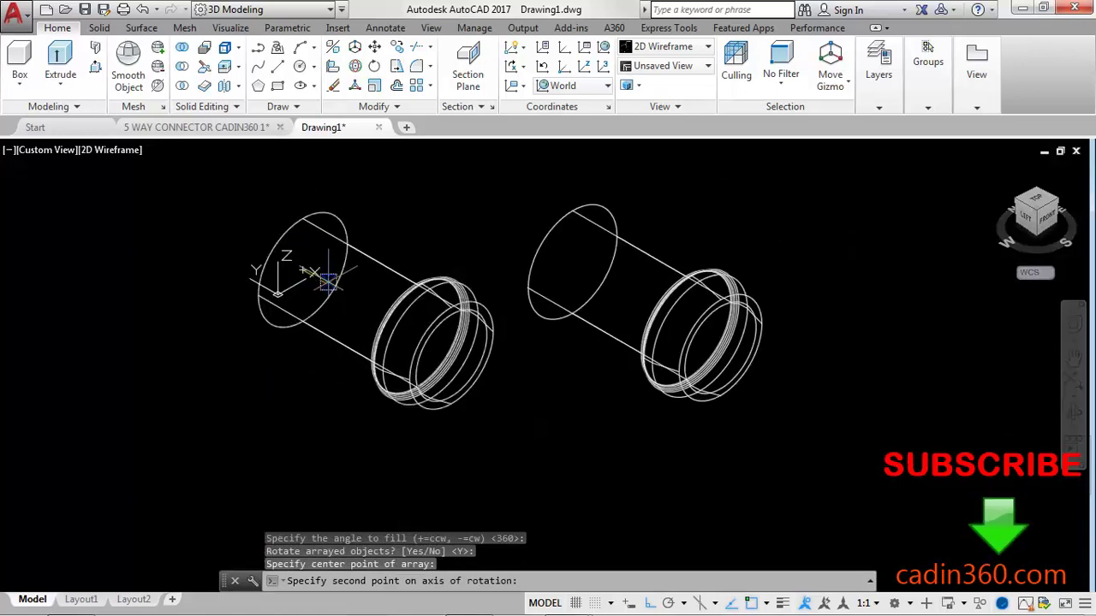
left_click(306, 165)
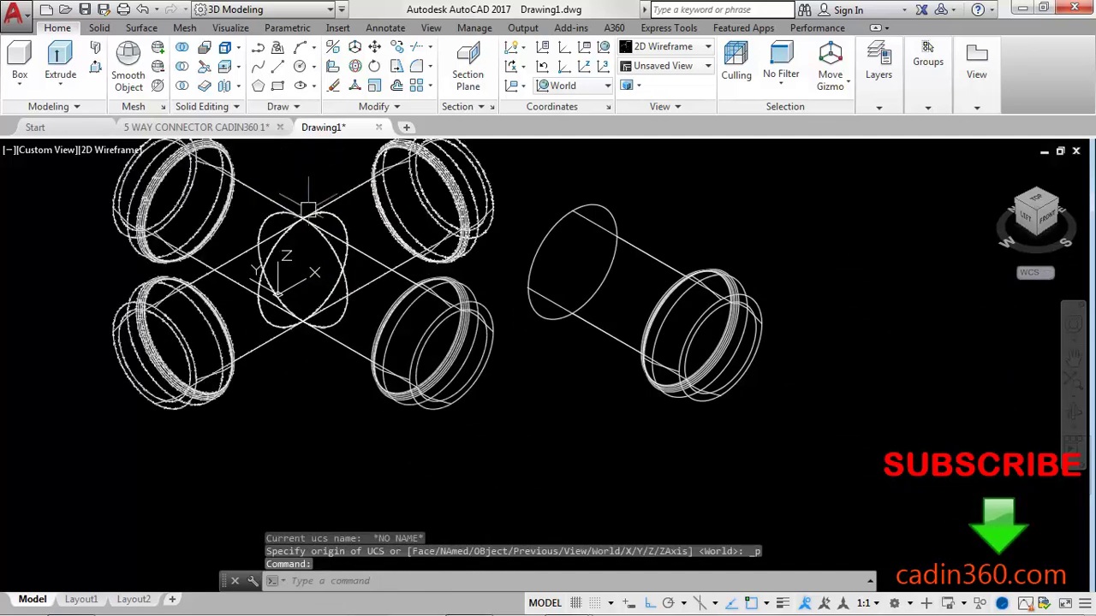
middle_click_drag(296, 461, 345, 483)
left_click(127, 149)
left_click(172, 244)
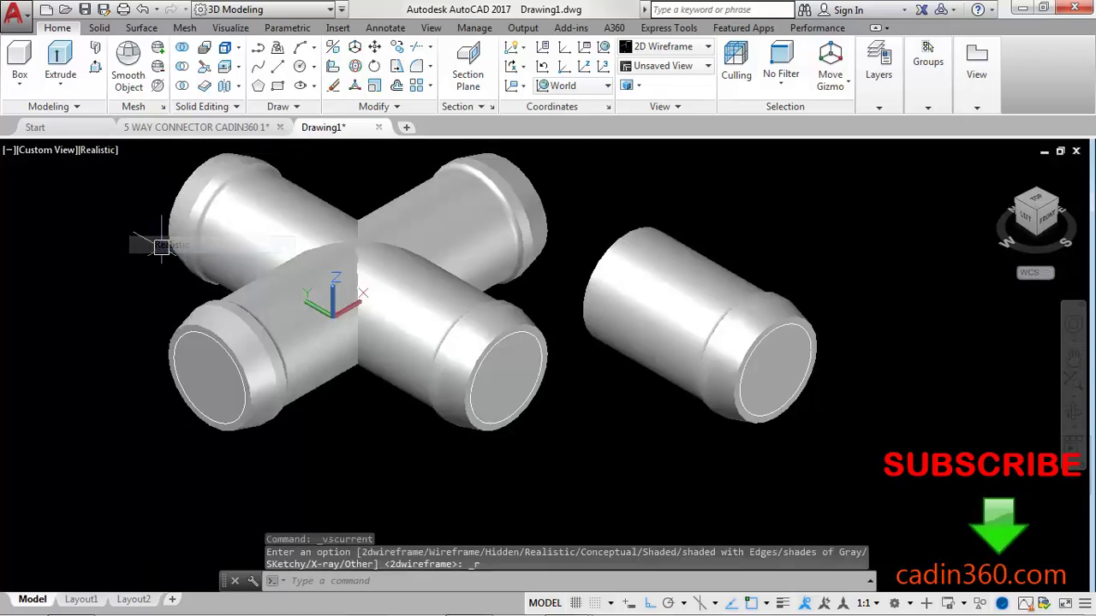
mouse_move(100, 280)
middle_mouse_down()
mouse_move(179, 343)
mouse_move(155, 341)
middle_mouse_up()
key("Escape")
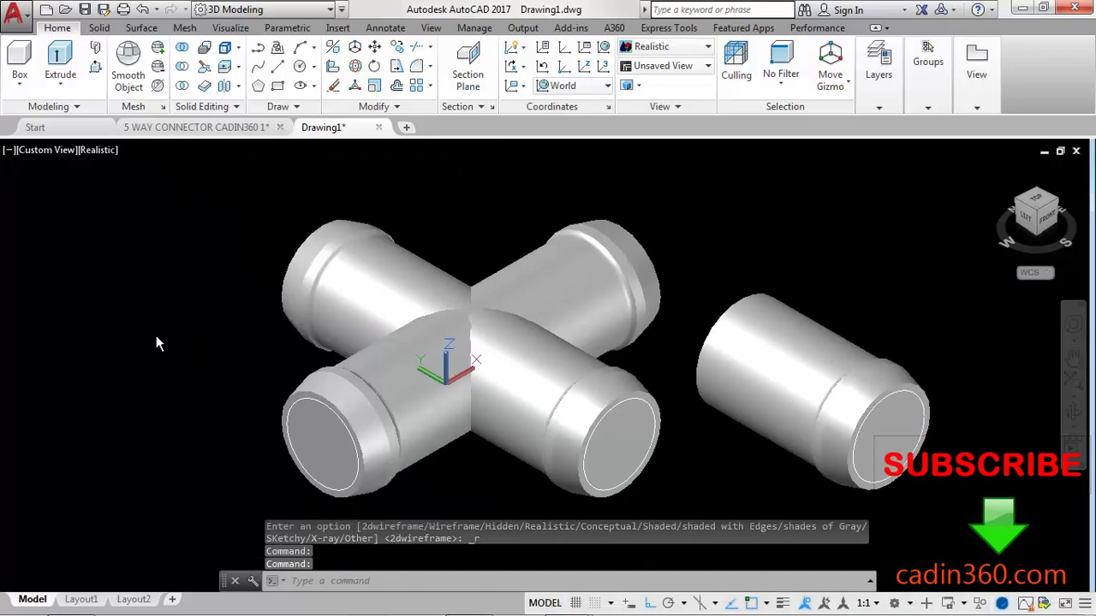
middle_click_drag(151, 336, 98, 311)
key("Escape")
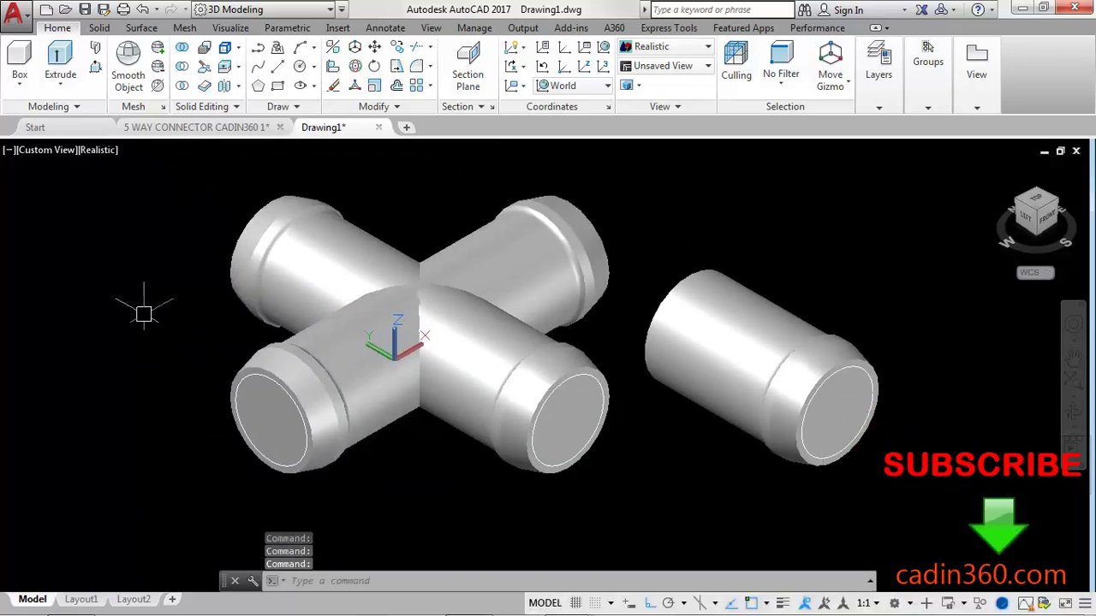
left_click(104, 151)
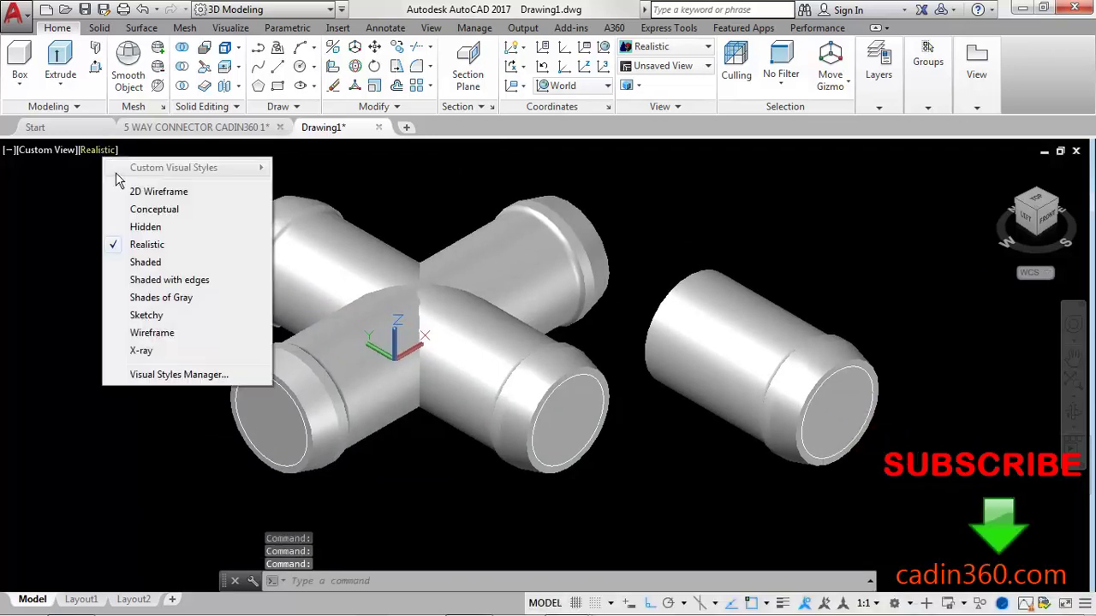
left_click(141, 198)
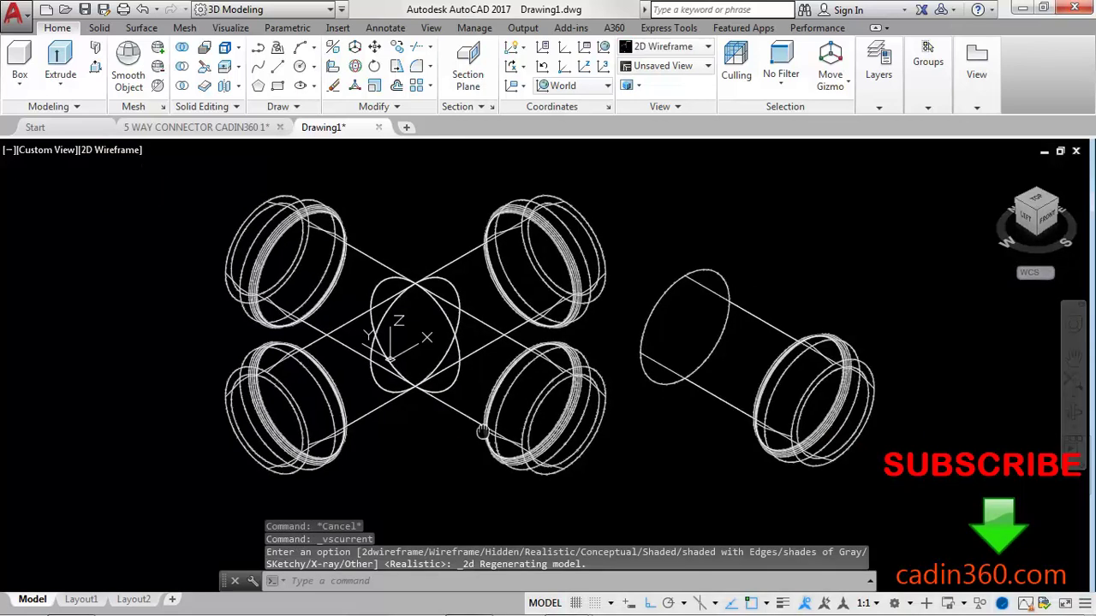
Step: Rotate the spare pipe arm -90 degrees about its end with 3DROTATE so it stands upright
type("3D")
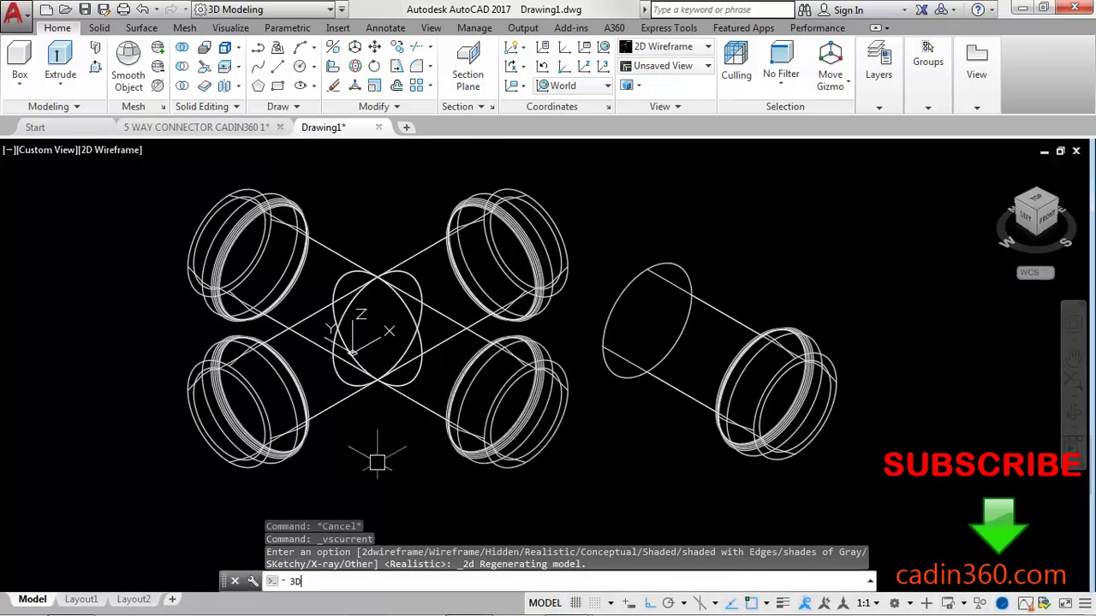
type("R")
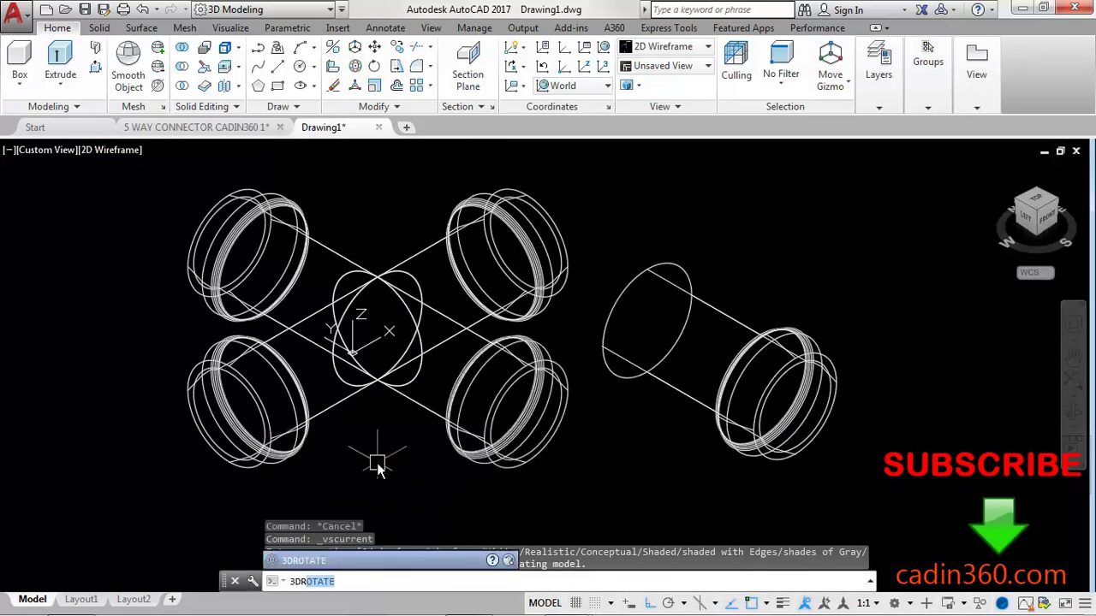
key("Return")
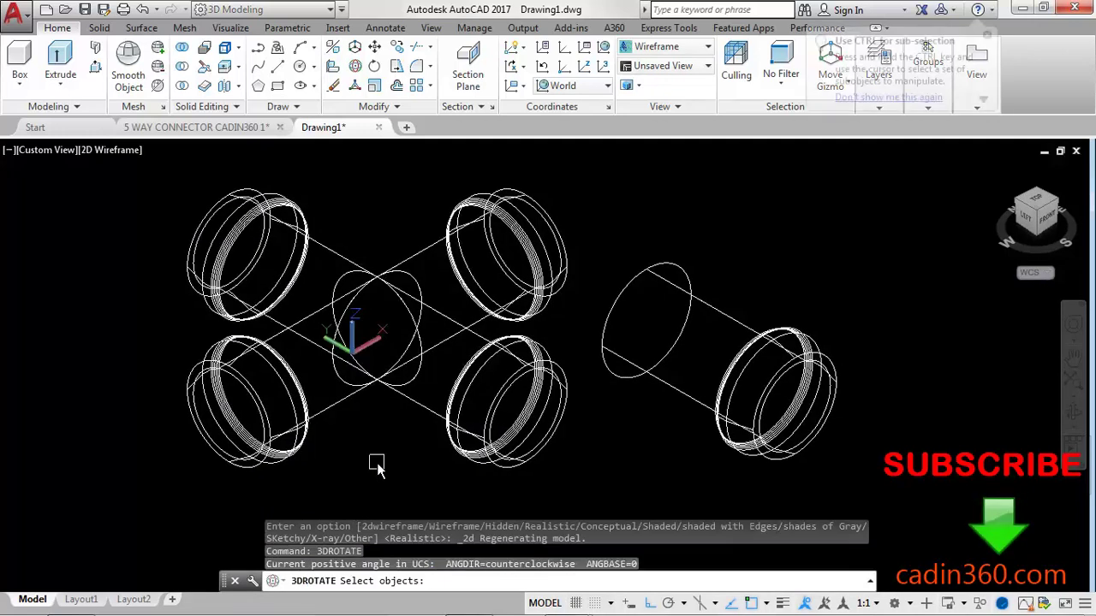
left_click(933, 190)
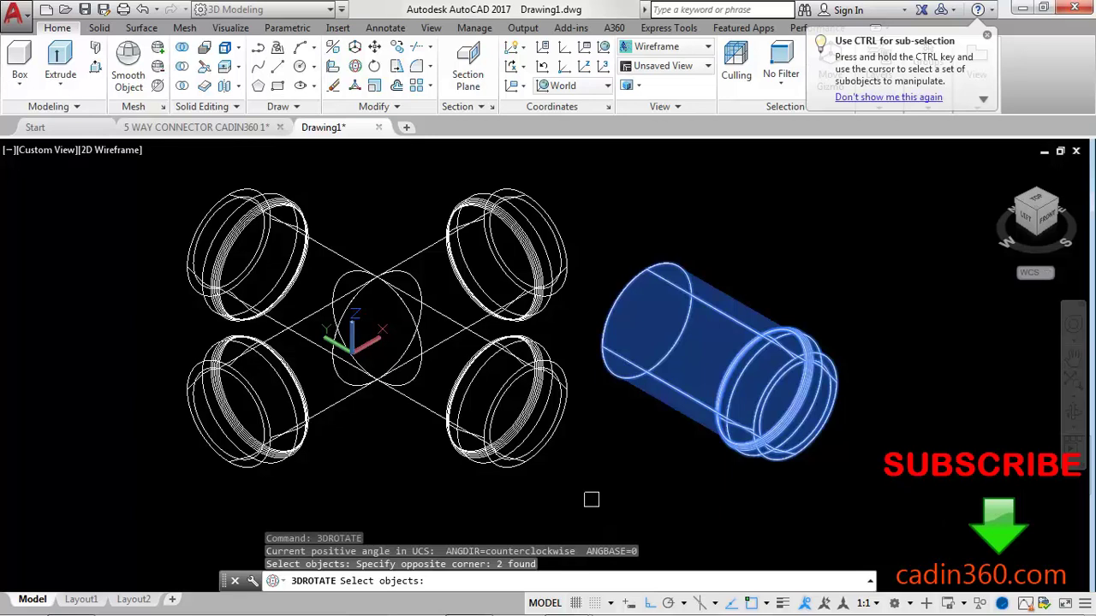
key("Return")
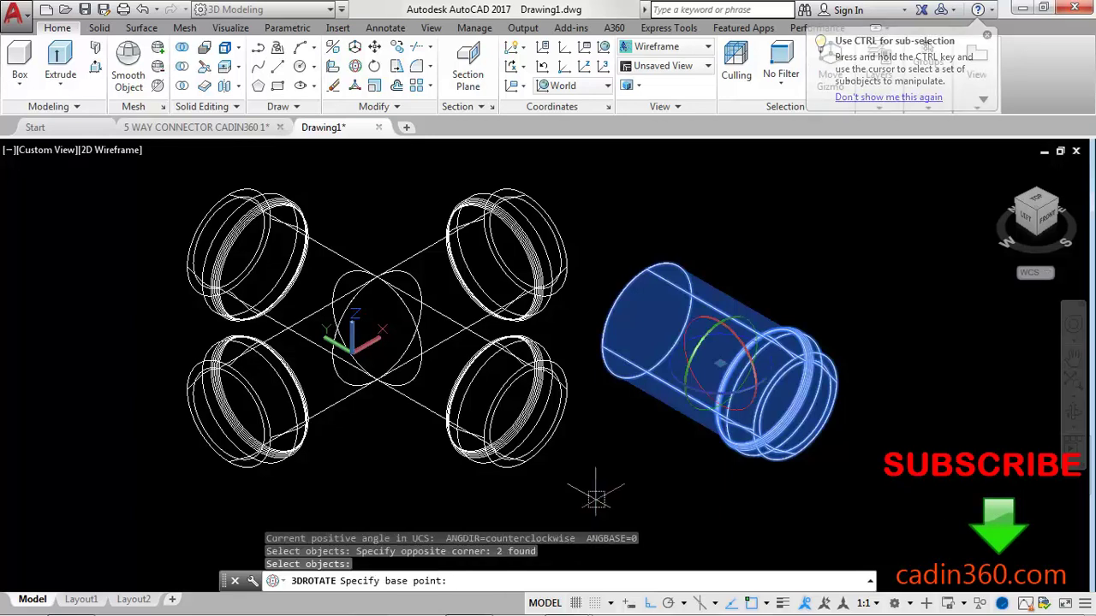
left_click(647, 321)
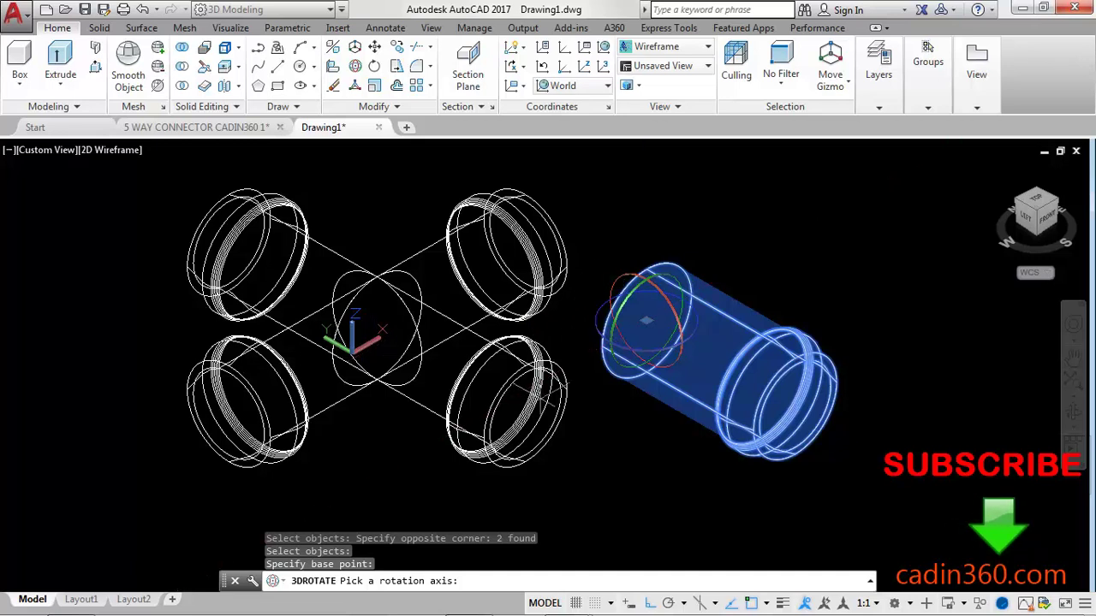
left_click(618, 279)
type("-9")
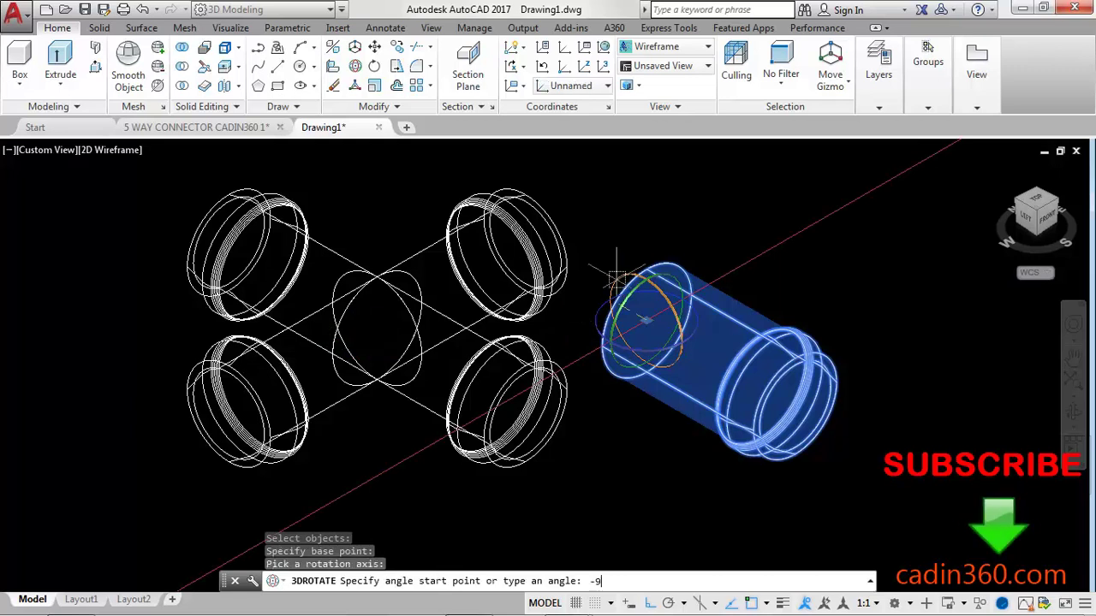
type("0")
key("Return")
mouse_move(648, 391)
middle_mouse_down()
mouse_move(647, 418)
mouse_move(636, 419)
middle_mouse_up()
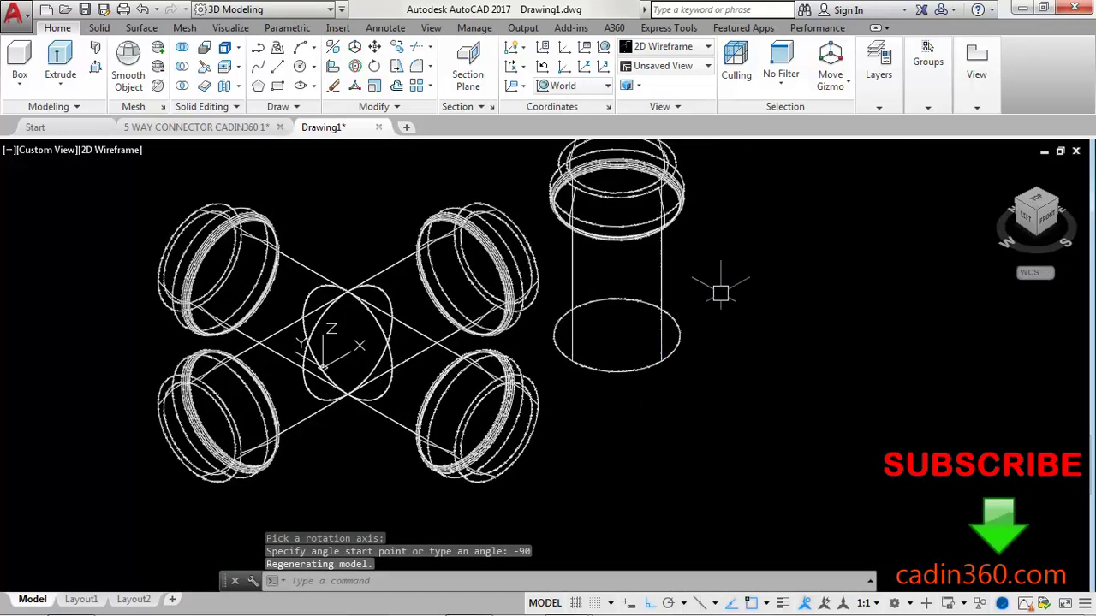
scroll(549, 290, "down", 2)
Step: Move the upright arm from its bottom centre to the centre of the four-arm cross
left_click(690, 174)
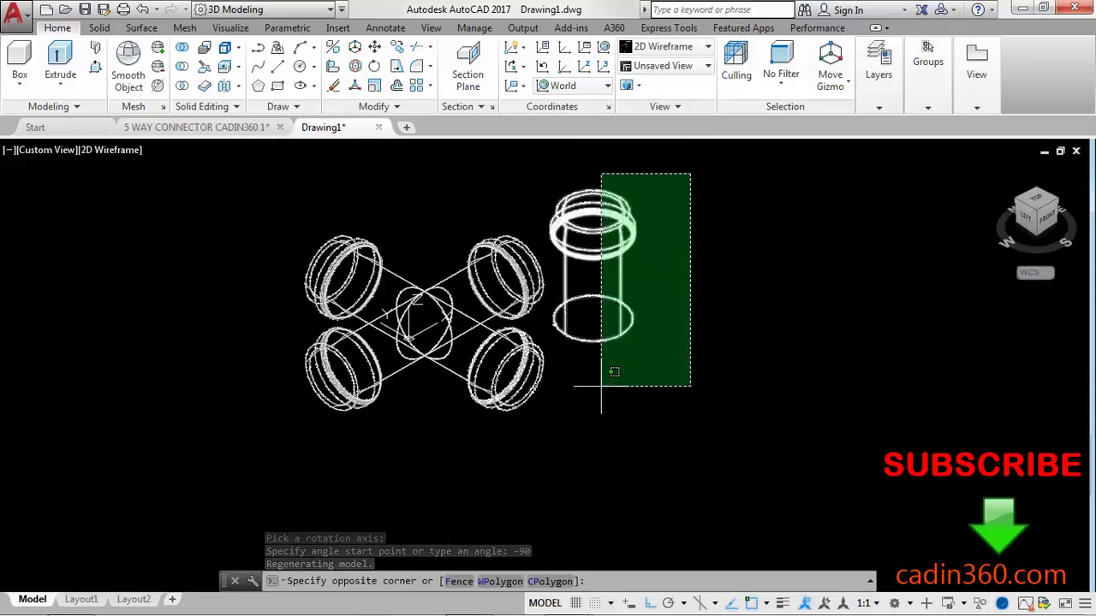
left_click(571, 375)
left_click(686, 178)
left_click(570, 403)
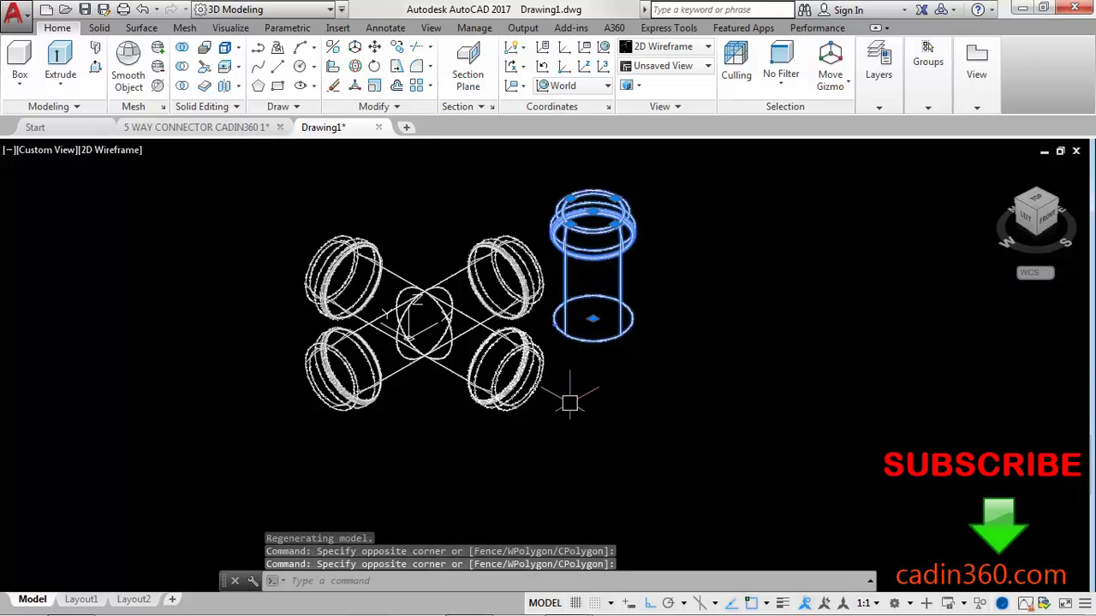
type("M")
key("Return")
scroll(590, 364, "up", 2)
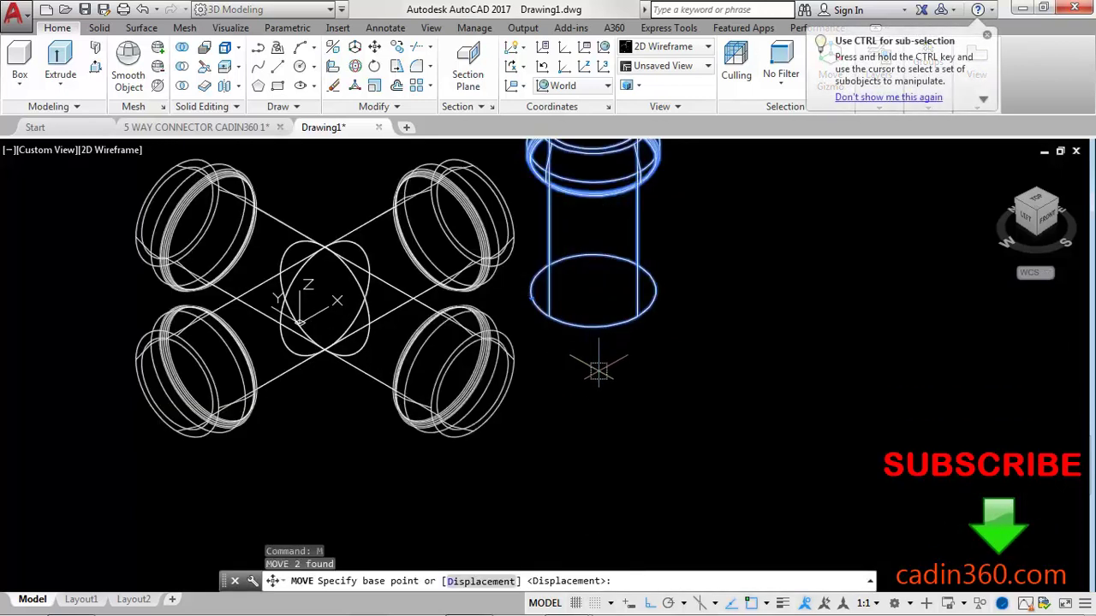
left_click(593, 291)
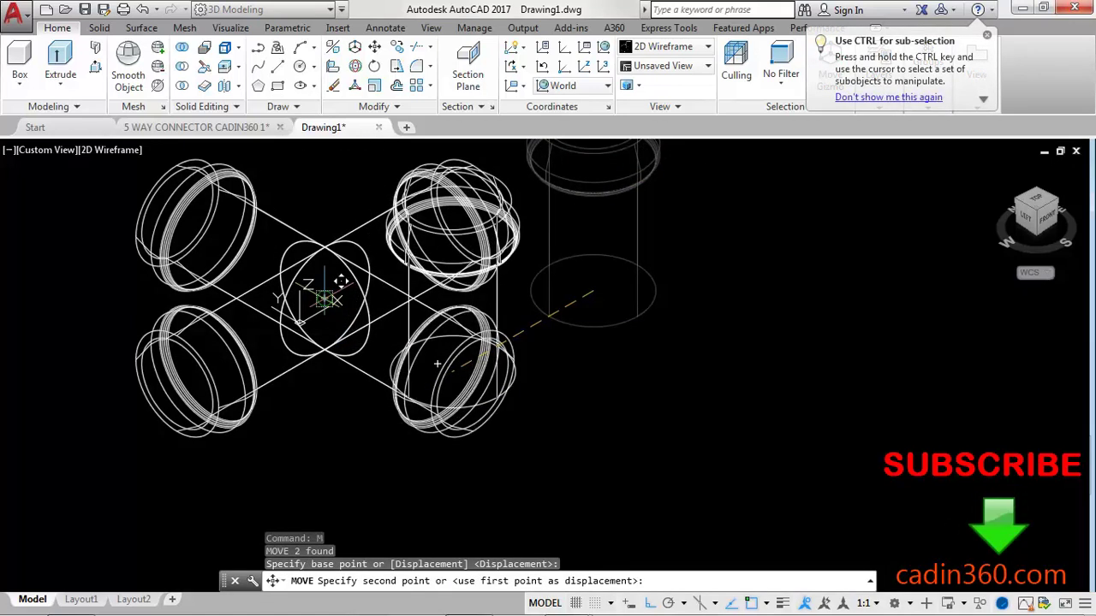
left_click(330, 296)
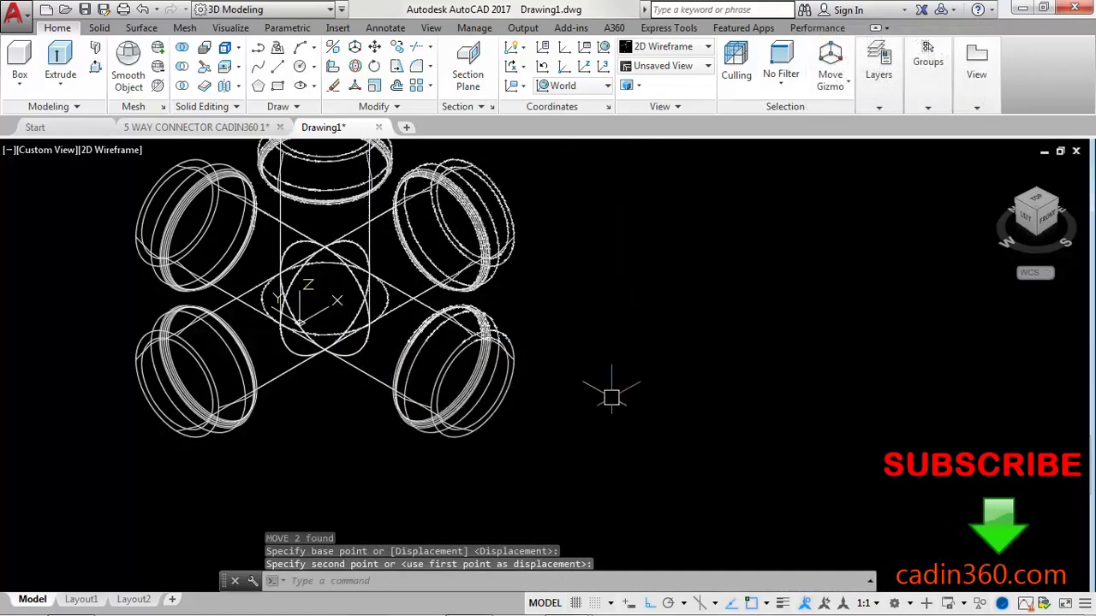
middle_click_drag(599, 397, 756, 448)
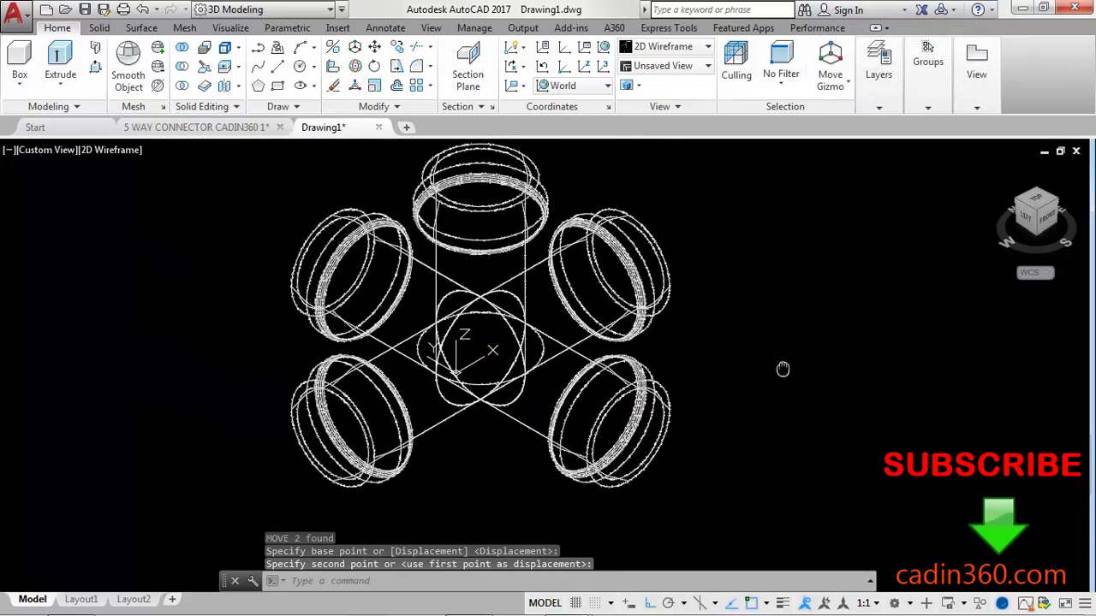
Step: Switch the five-arm connector to Realistic shading and pan it to the centre of the view
left_click(102, 150)
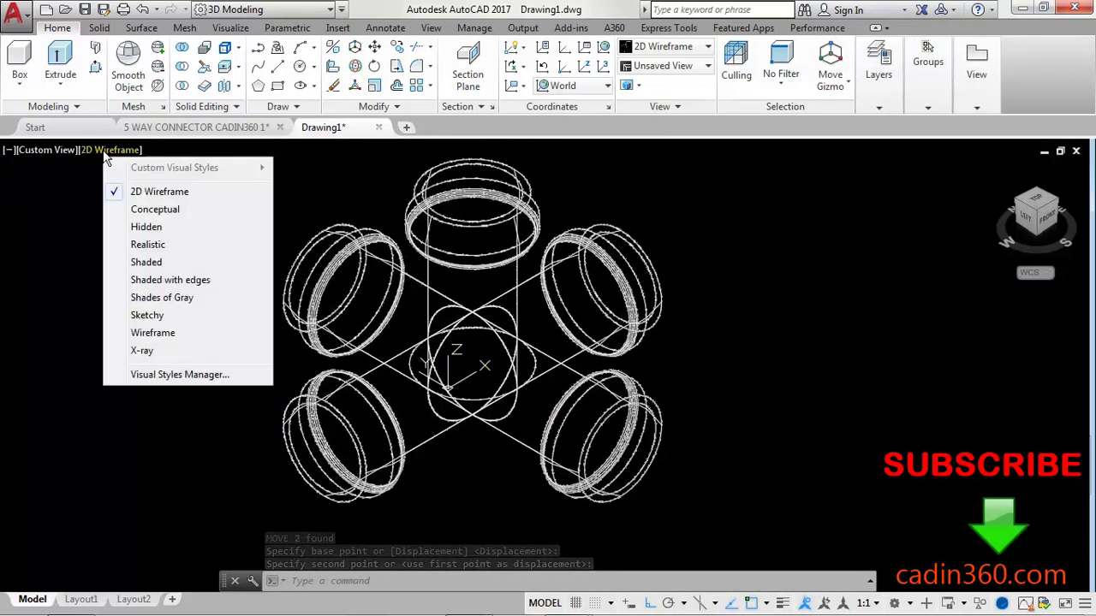
left_click(147, 245)
middle_click_drag(79, 318, 140, 302)
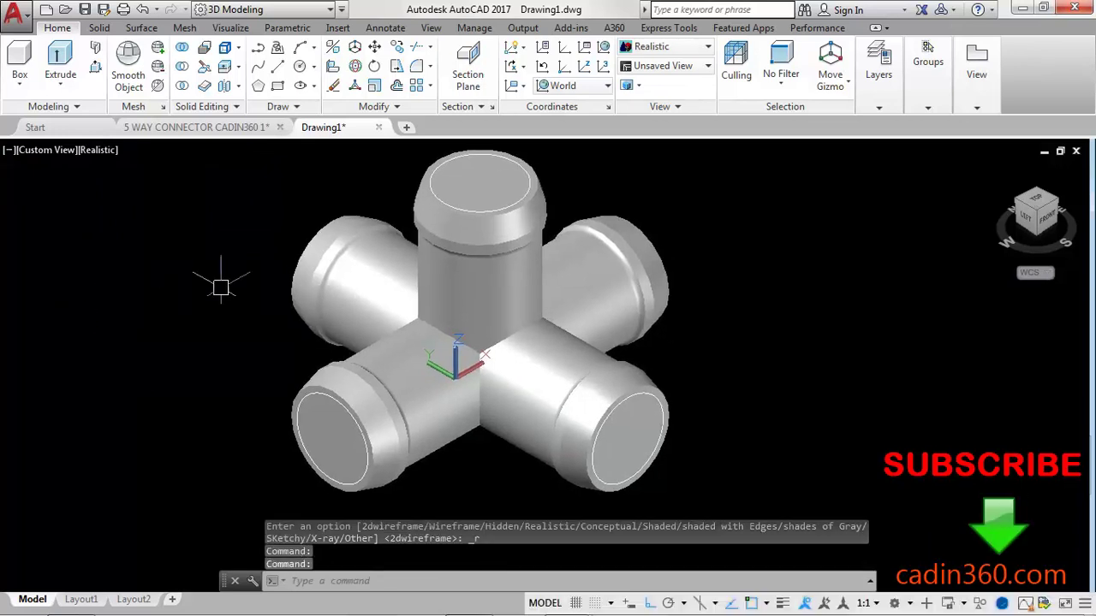
middle_click_drag(480, 283, 444, 280)
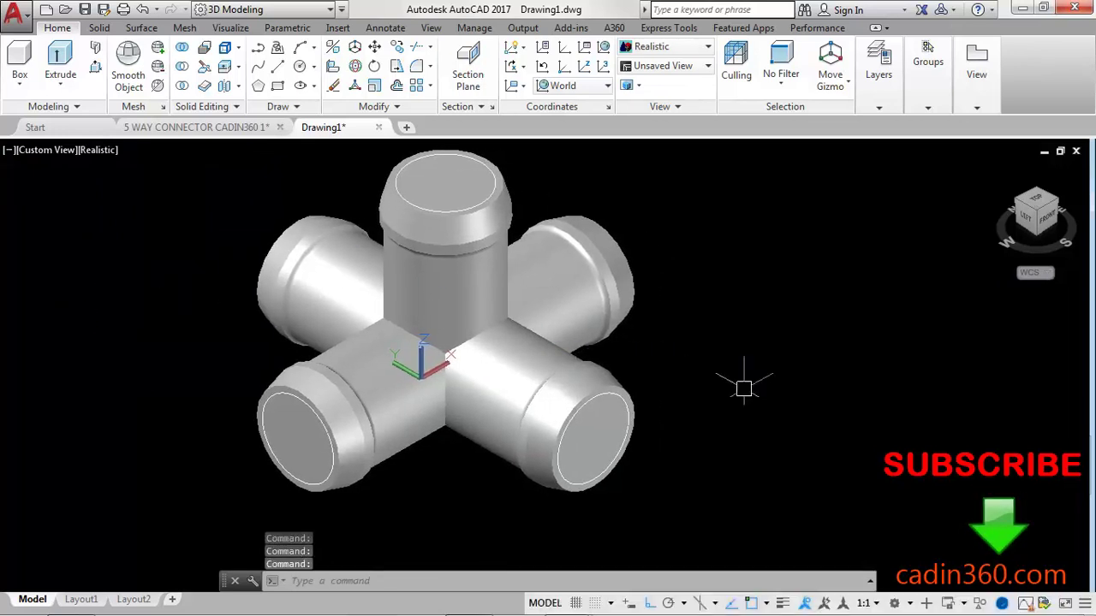
middle_click_drag(743, 388, 733, 392)
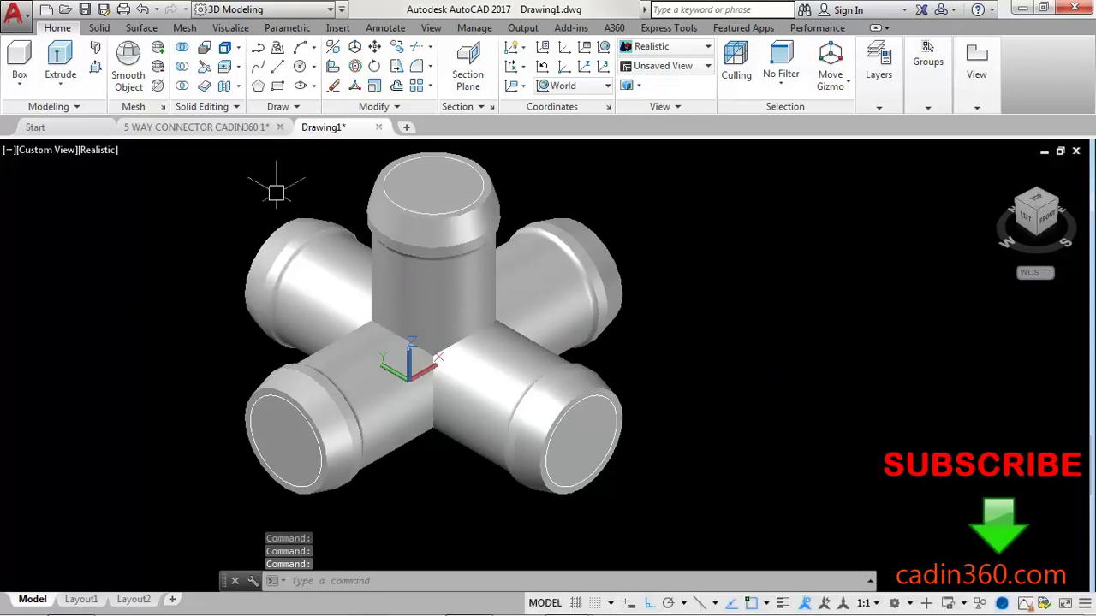
Step: Union all ten connector solids into a single solid
left_click(182, 49)
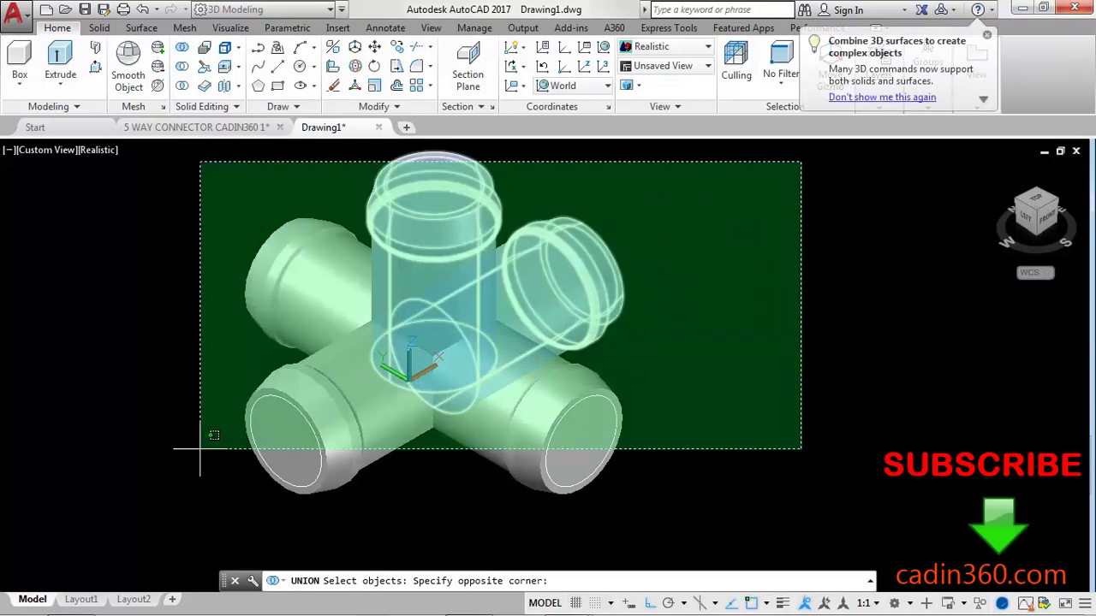
left_click(61, 538)
left_click(711, 155)
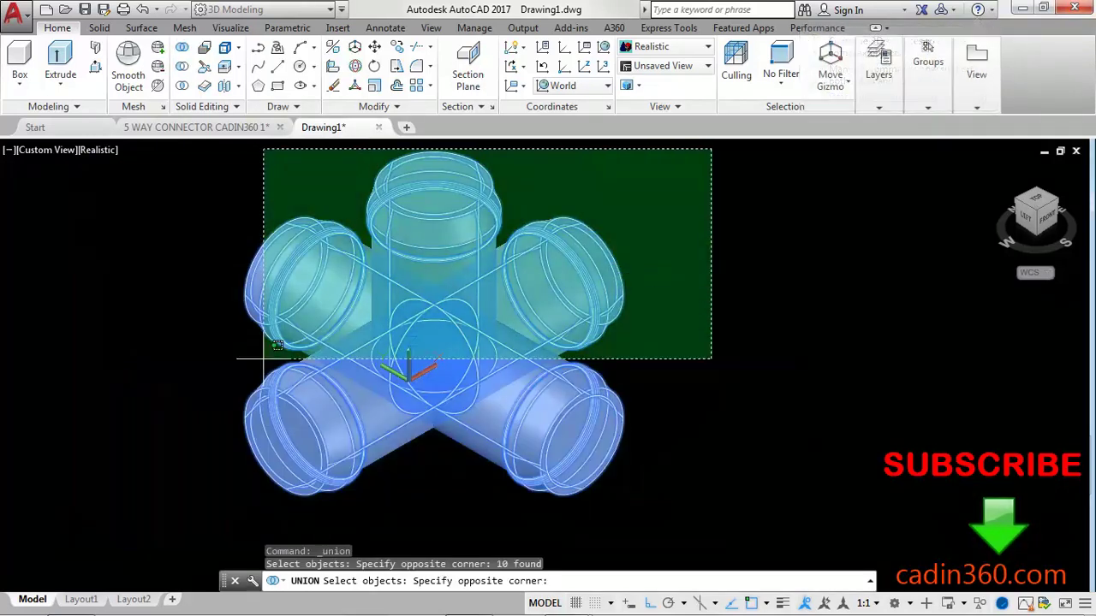
left_click(128, 508)
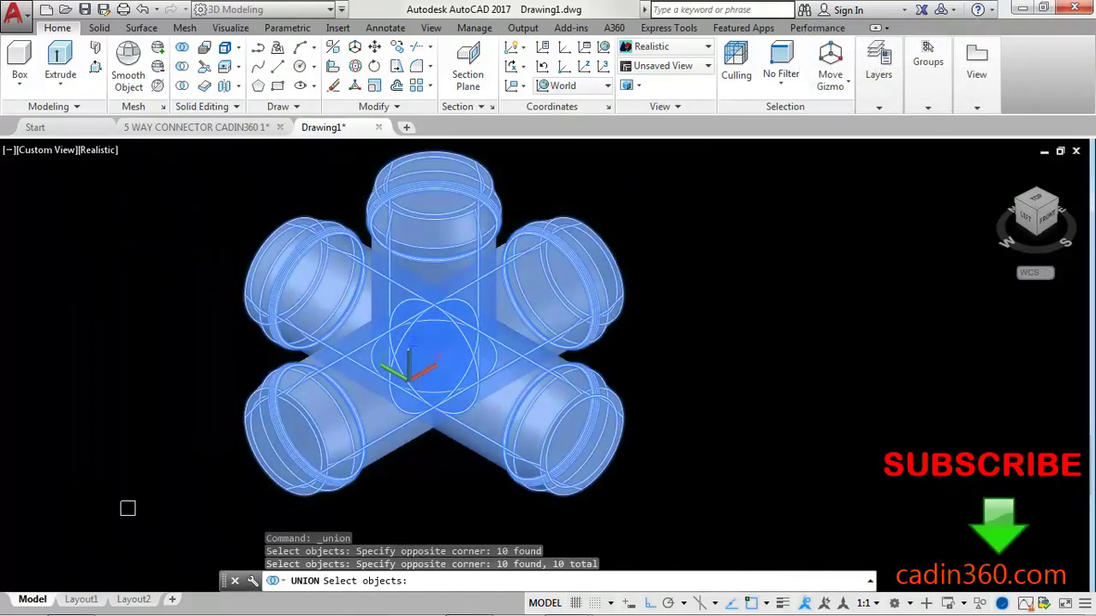
key("Return")
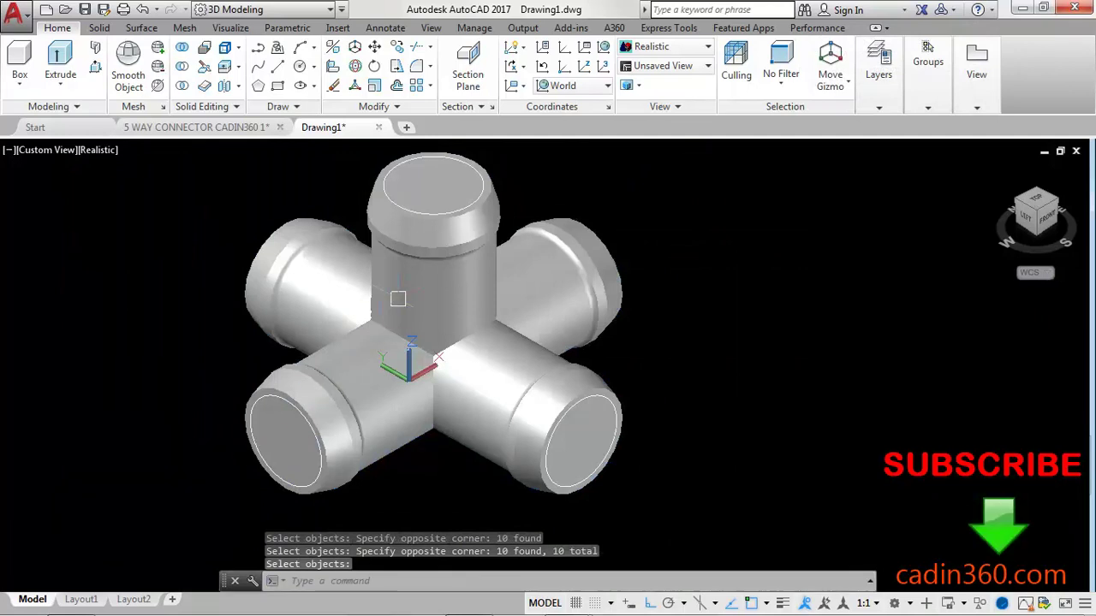
key("Return")
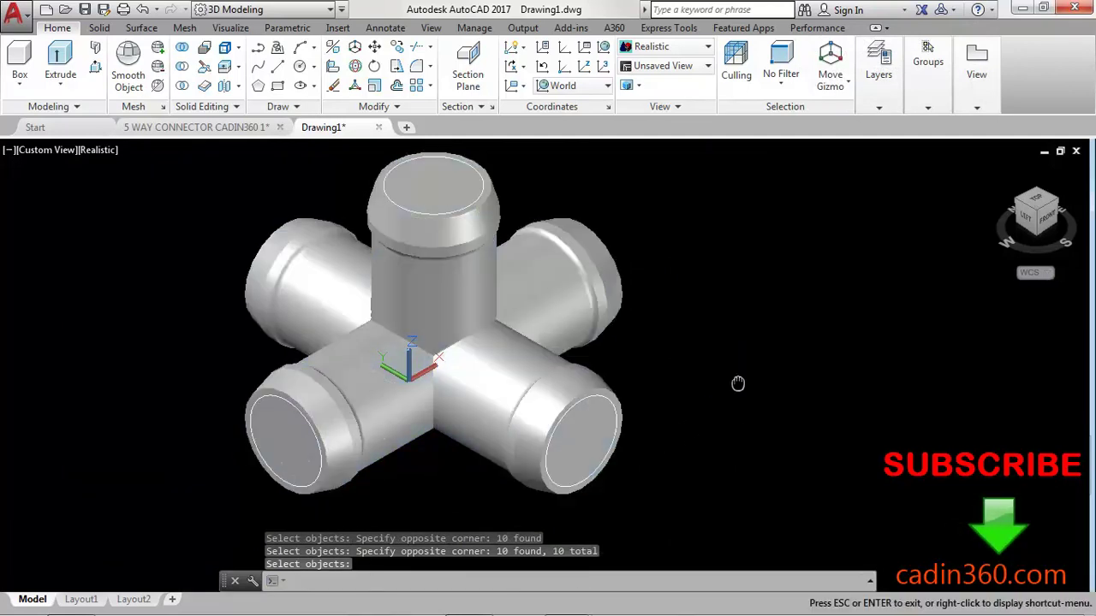
middle_click_drag(738, 382, 821, 388)
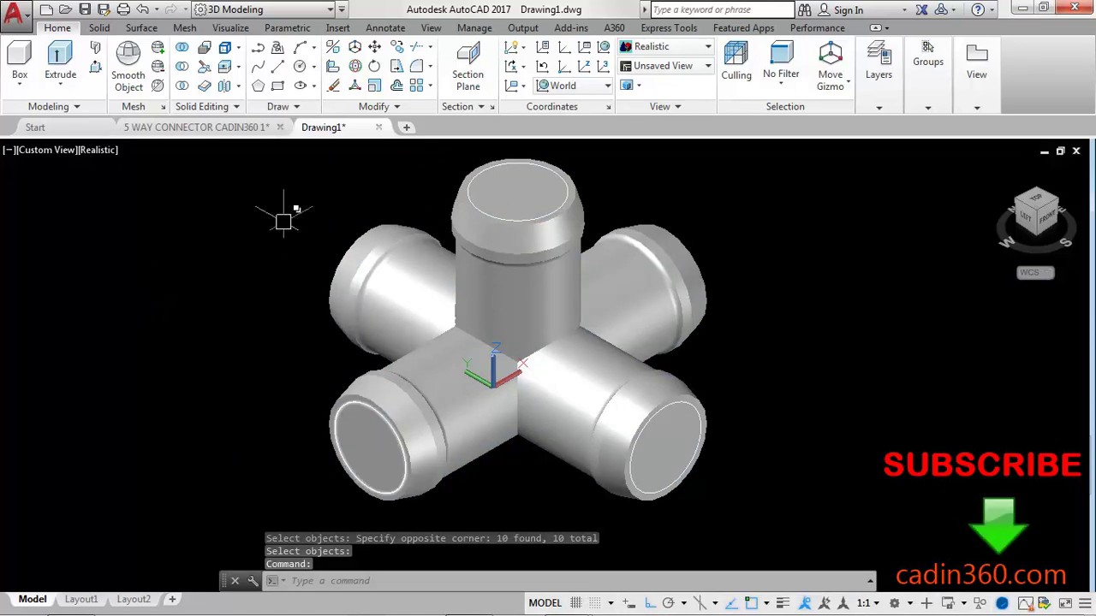
Step: Check the 5 WAY CONNECTOR CADIN360 1 reference drawing, then return to Drawing1 and start Presspull
left_click(208, 128)
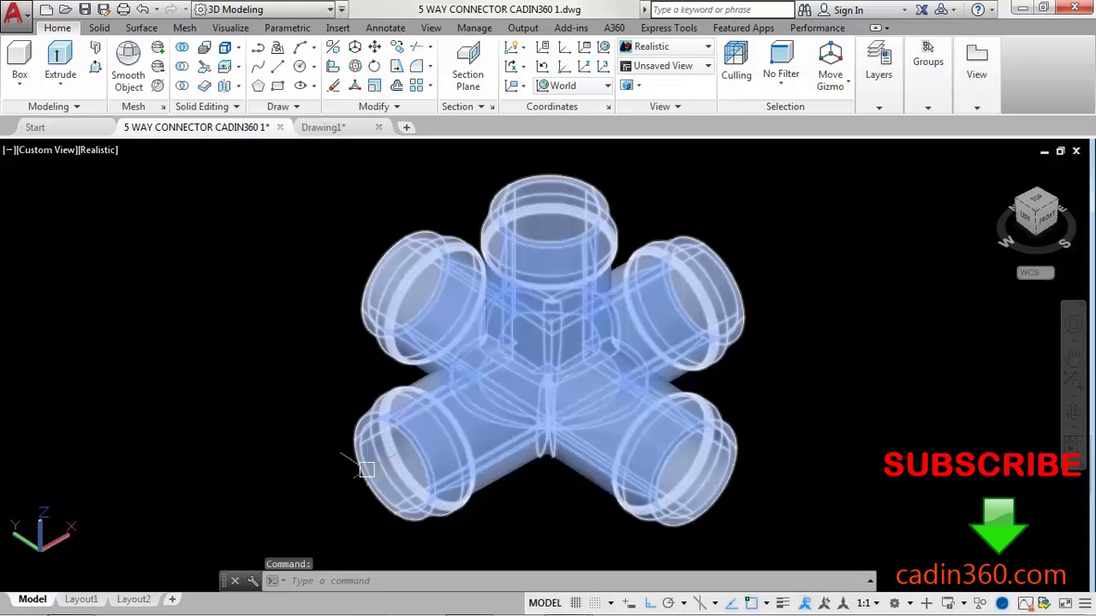
left_click(323, 127)
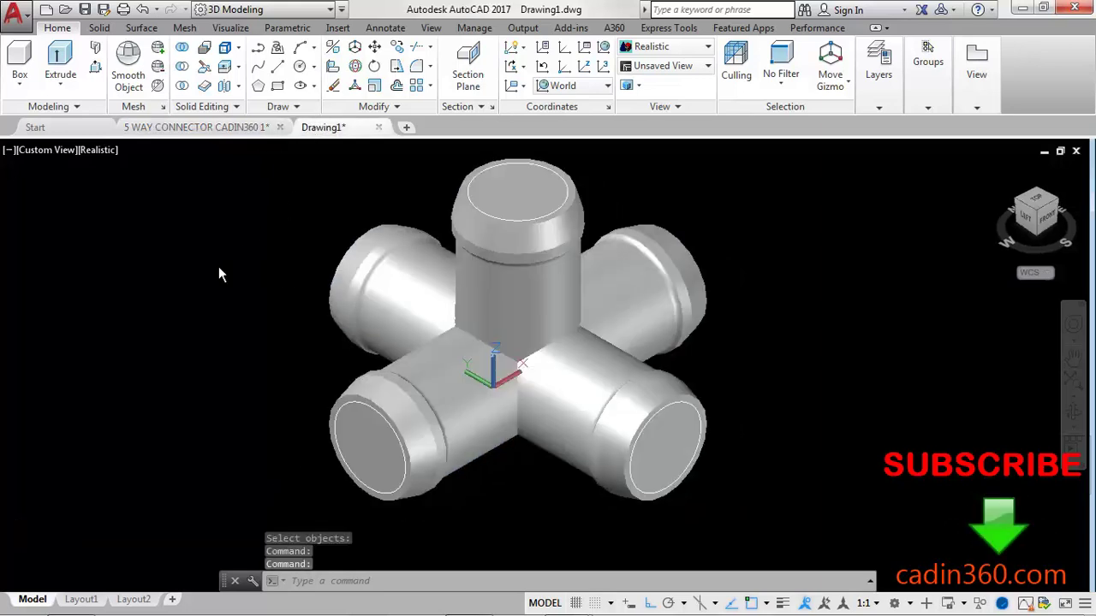
left_click(94, 71)
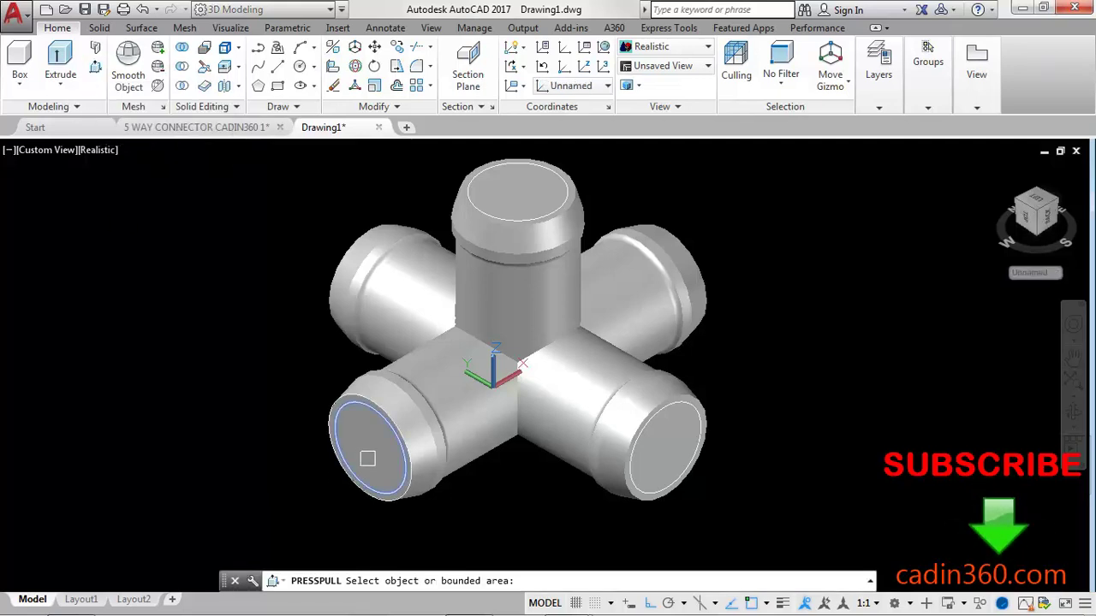
Step: Push the front-left and front-right arm end faces inward into sockets, orbiting to check the other arms
left_click(368, 459)
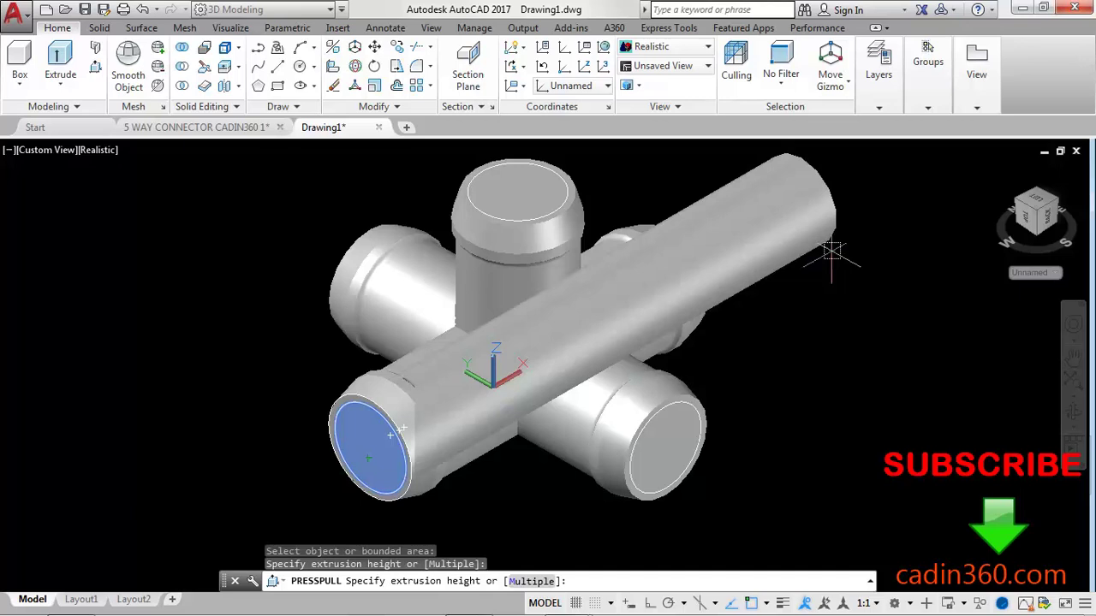
left_click(831, 250)
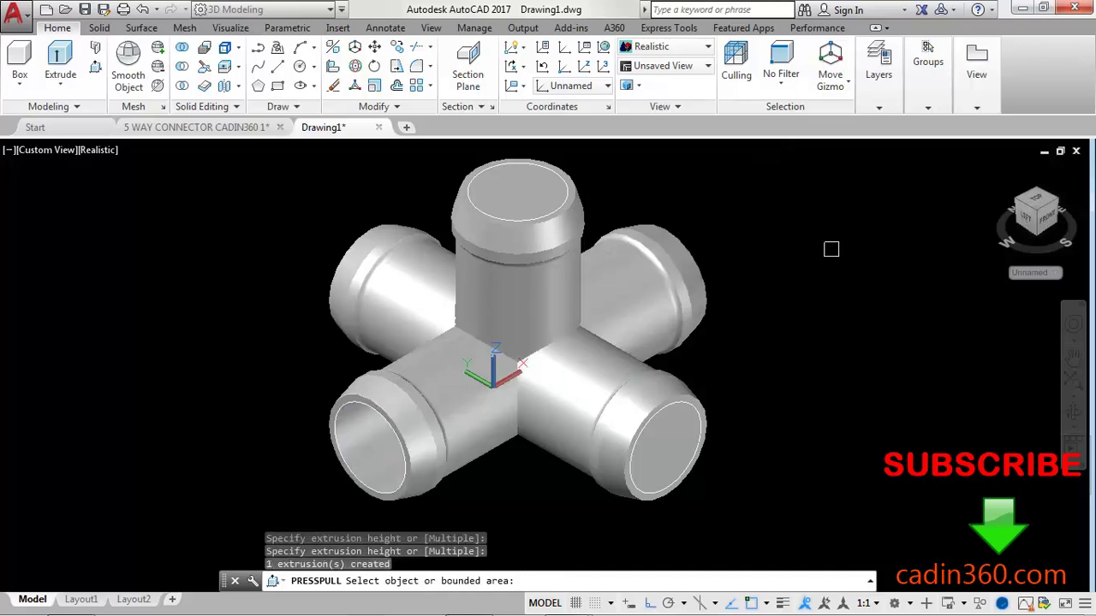
left_click(671, 438)
key("Escape")
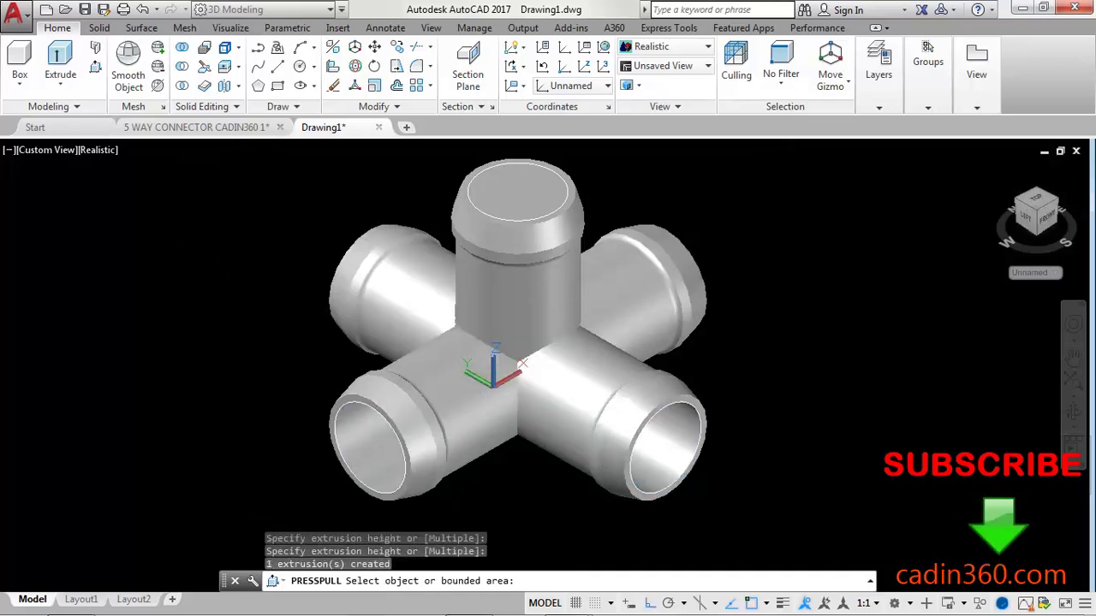
left_click(1073, 412)
mouse_move(968, 440)
left_mouse_down()
mouse_move(583, 366)
mouse_move(826, 423)
mouse_move(822, 452)
mouse_move(869, 423)
mouse_move(845, 433)
left_mouse_up()
right_click(844, 433)
left_click(887, 313)
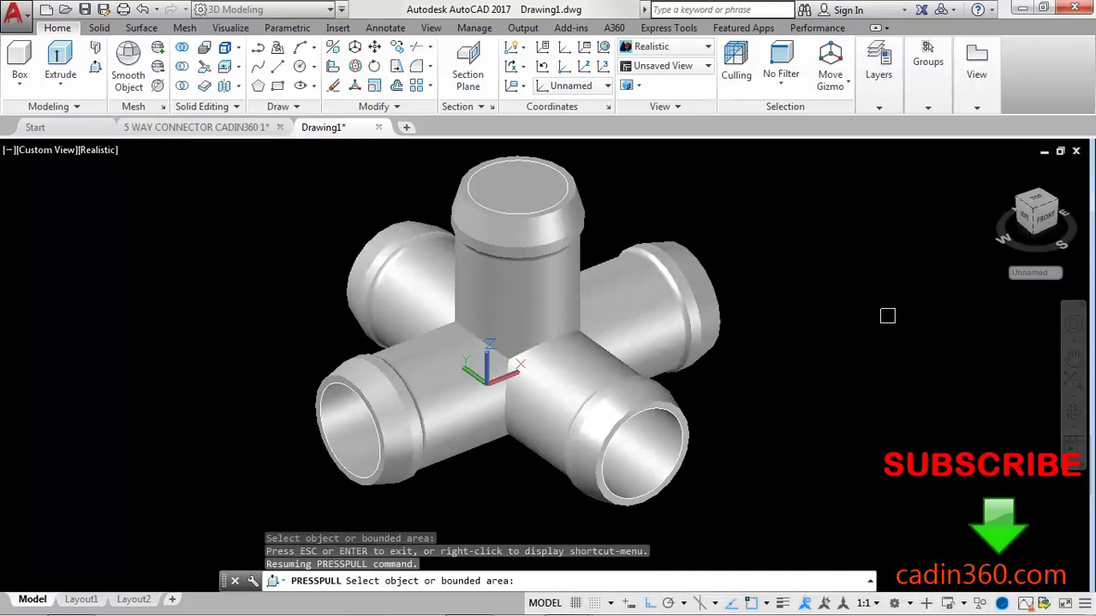
key("Escape")
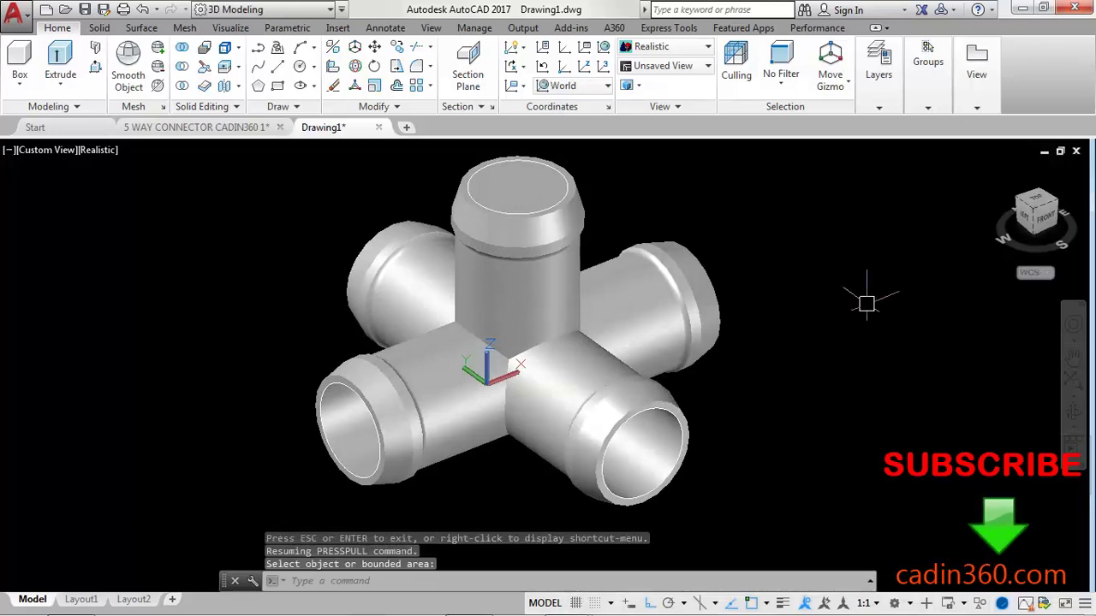
Step: Clear the connector selection and switch the view to 2D Wireframe
middle_click_drag(811, 314, 650, 274, "shift")
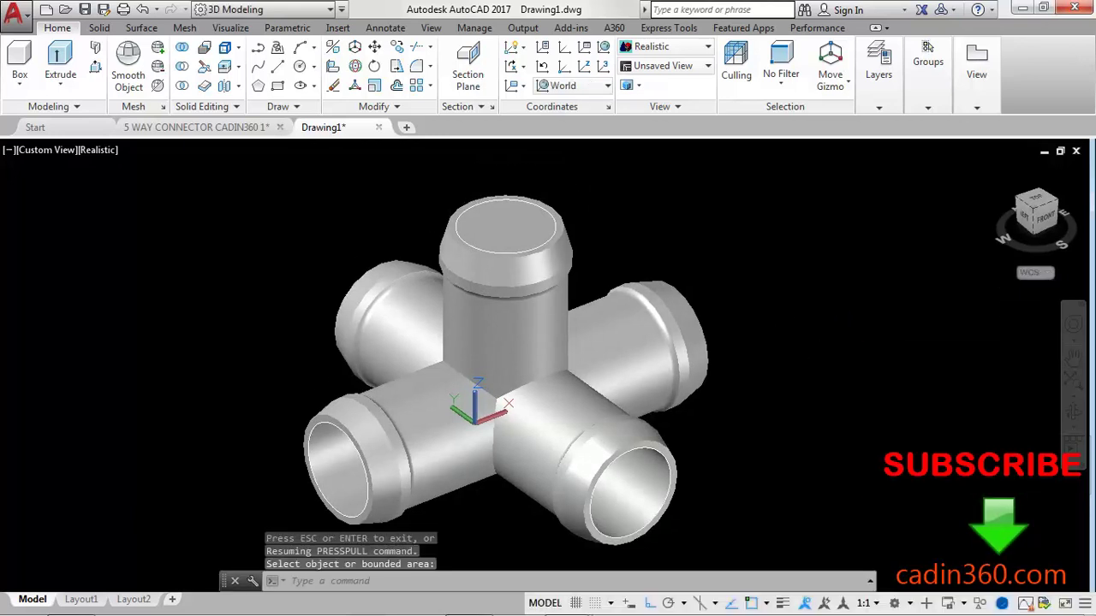
key("Escape")
left_click(495, 218)
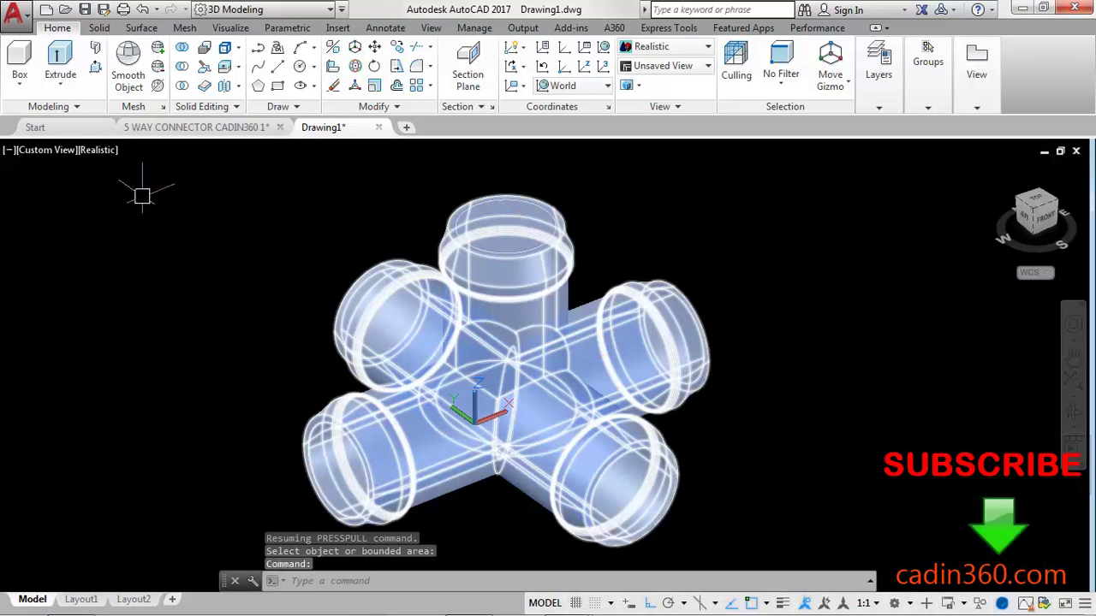
key("Escape")
left_click(99, 151)
left_click(147, 191)
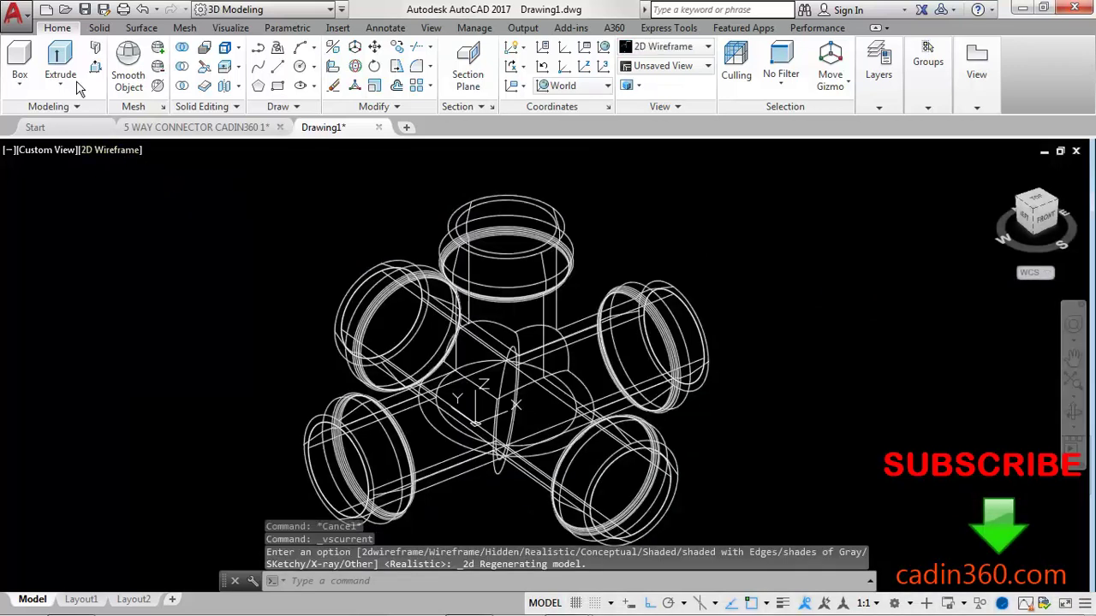
Step: Extrude the top socket's inner circle down to the connector's centre point
left_click(60, 58)
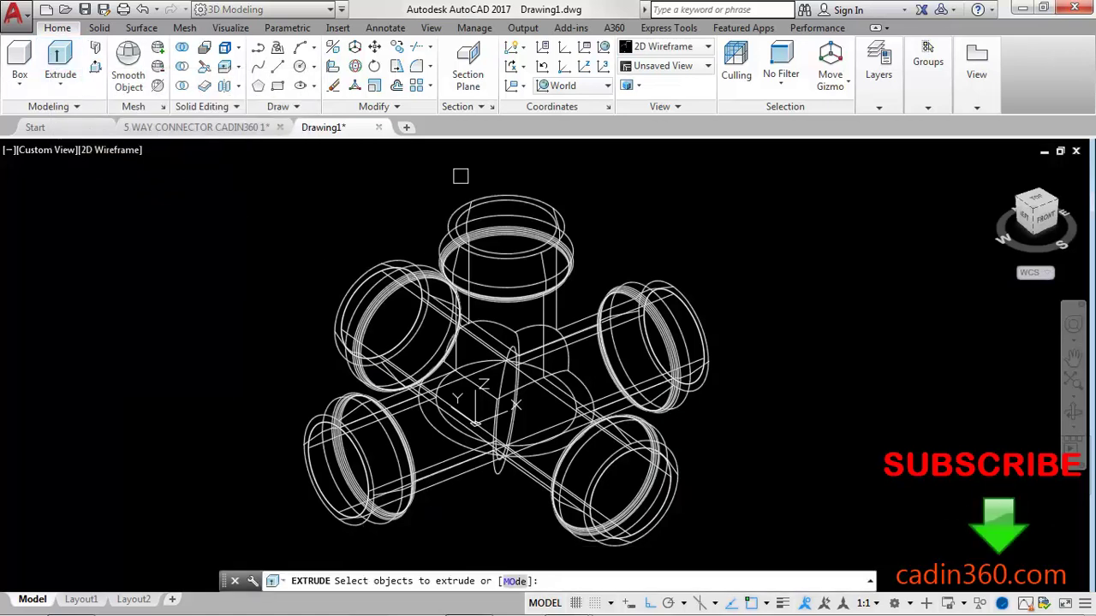
scroll(460, 175, "up", 5)
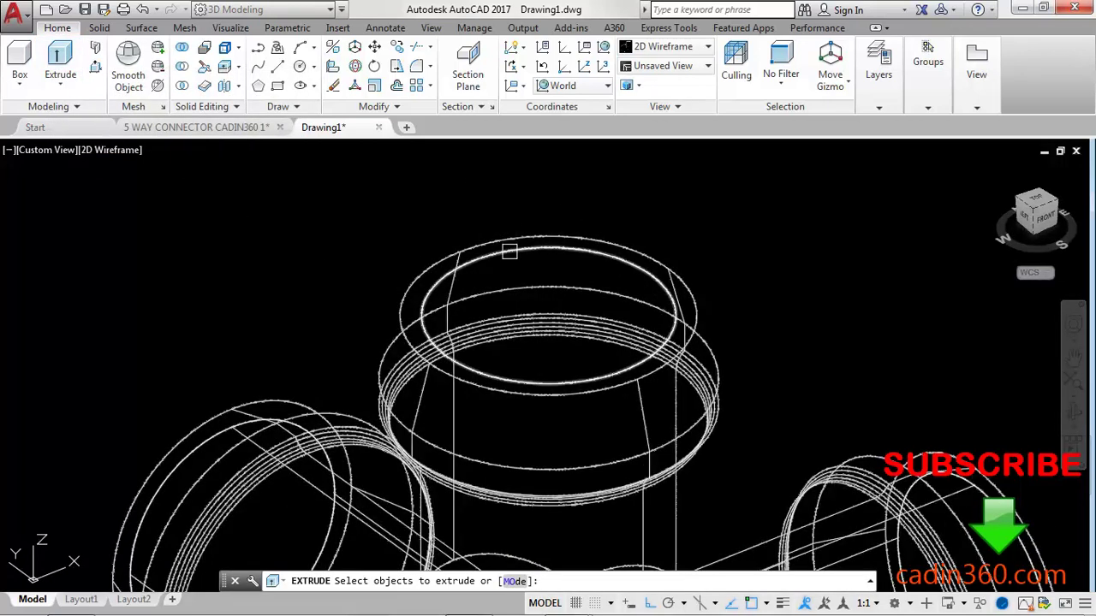
left_click(510, 251)
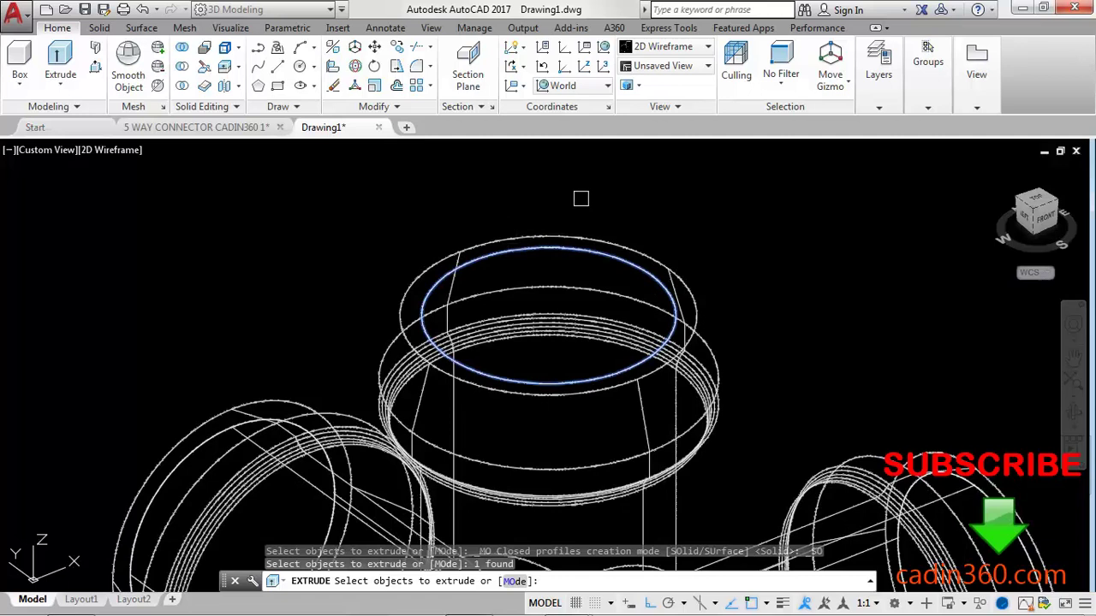
key("Return")
scroll(582, 198, "down", 5)
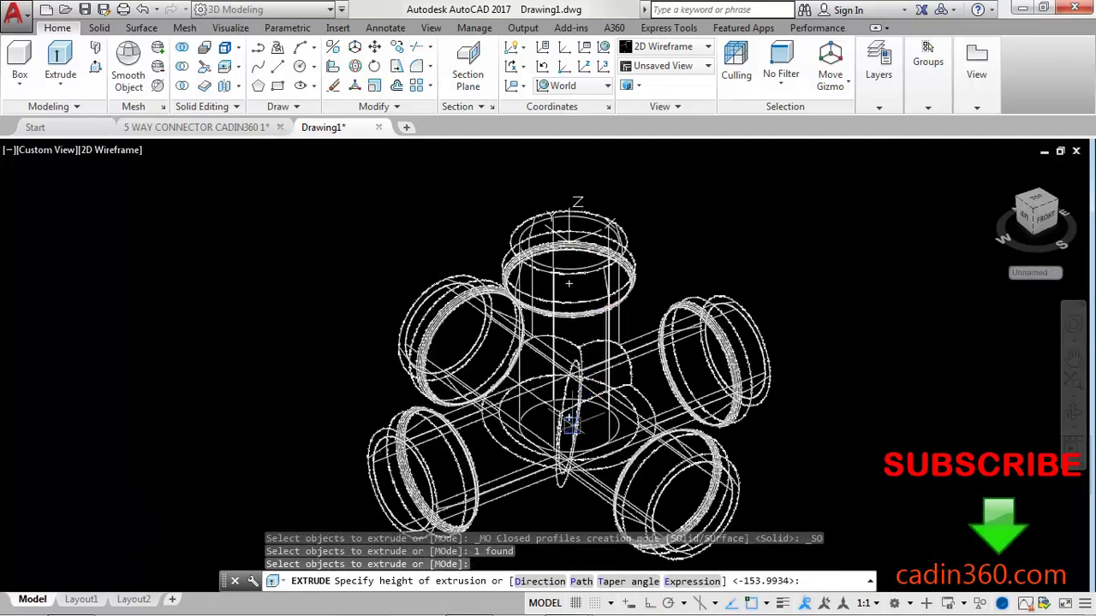
scroll(571, 422, "up", 5)
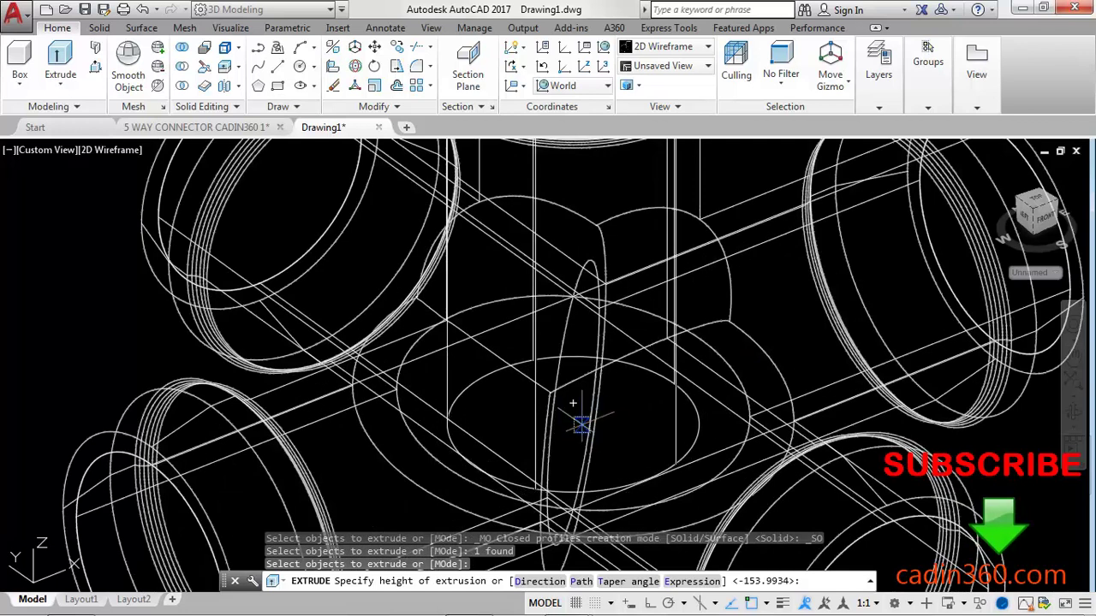
left_click(571, 405)
scroll(570, 391, "down", 5)
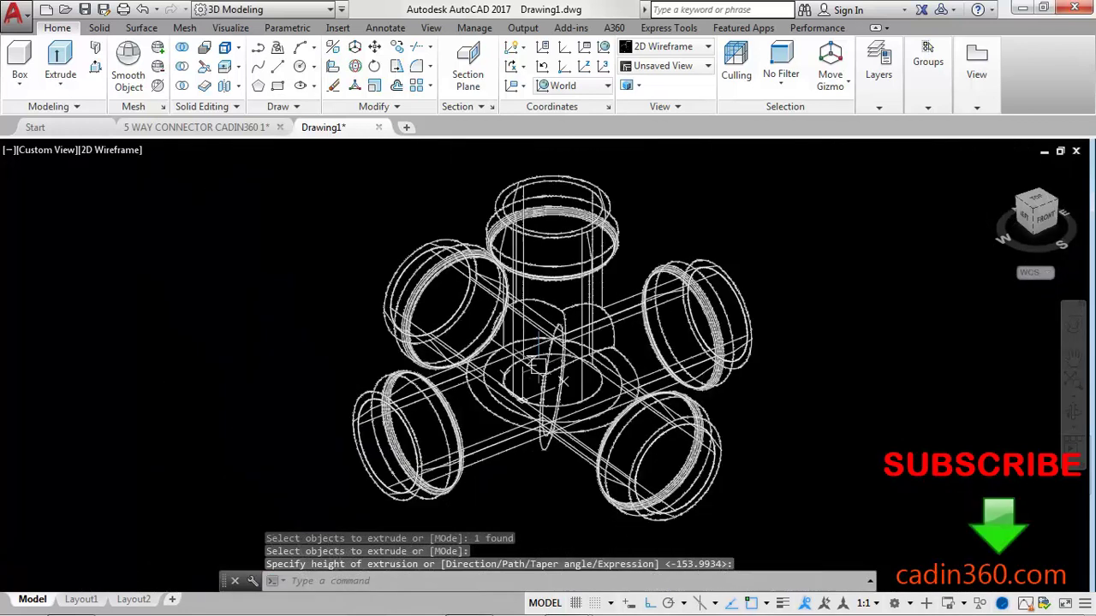
middle_click_drag(854, 435, 787, 411)
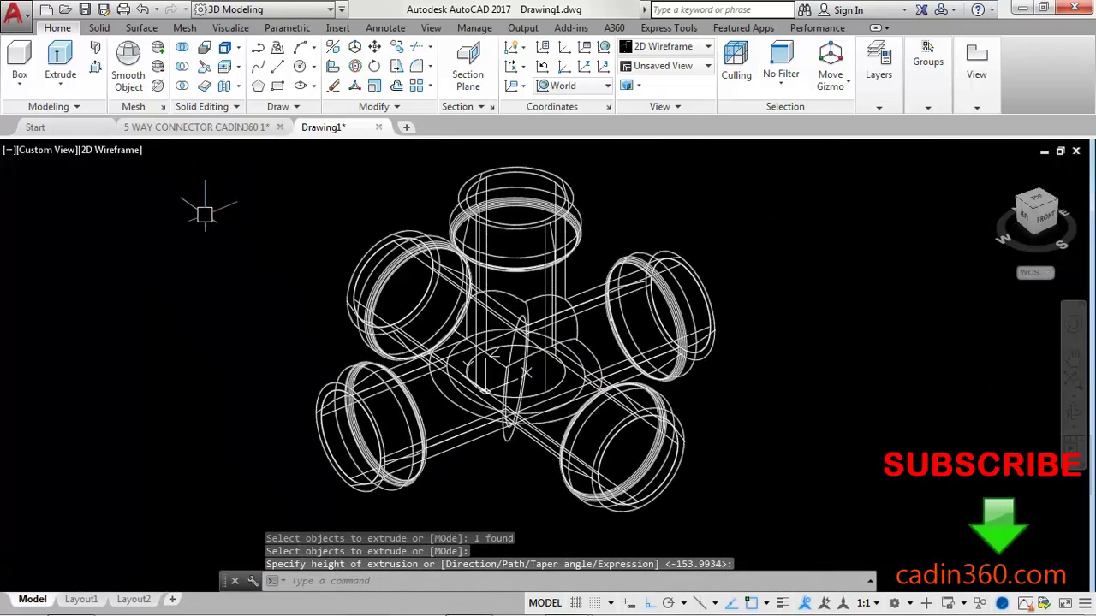
left_click(116, 152)
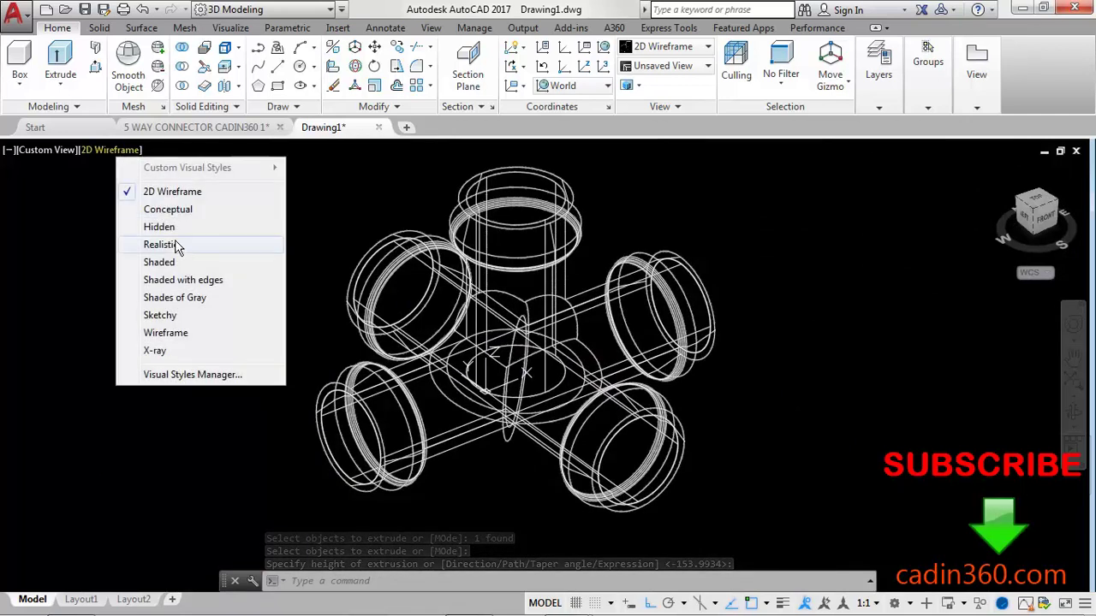
Step: Return to Realistic shading and try a subtraction with the wrong solid order, then undo it
left_click(176, 246)
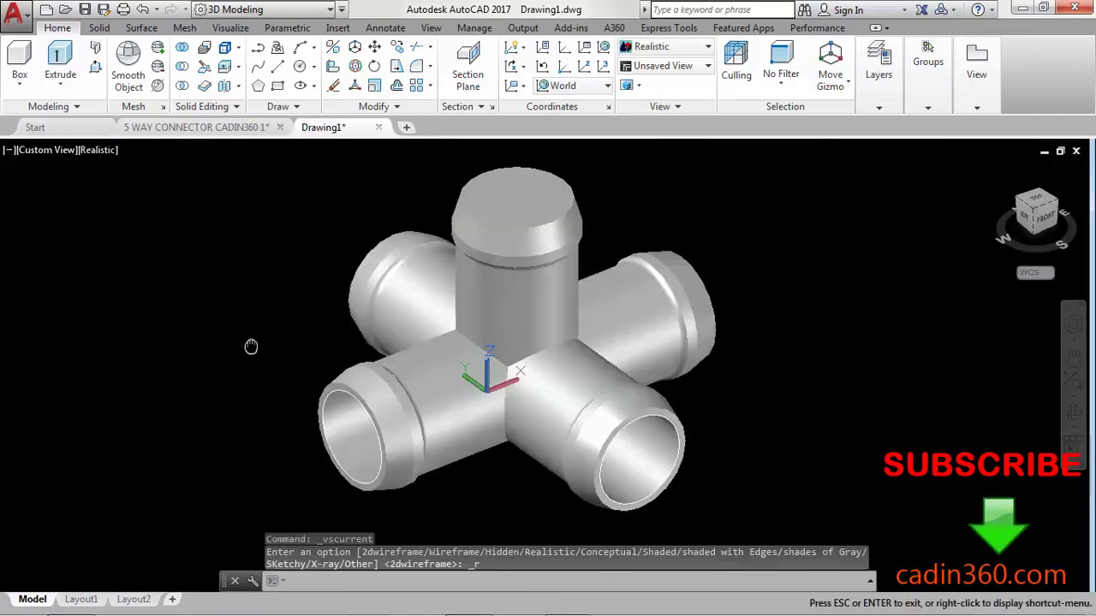
middle_click_drag(385, 244, 403, 248)
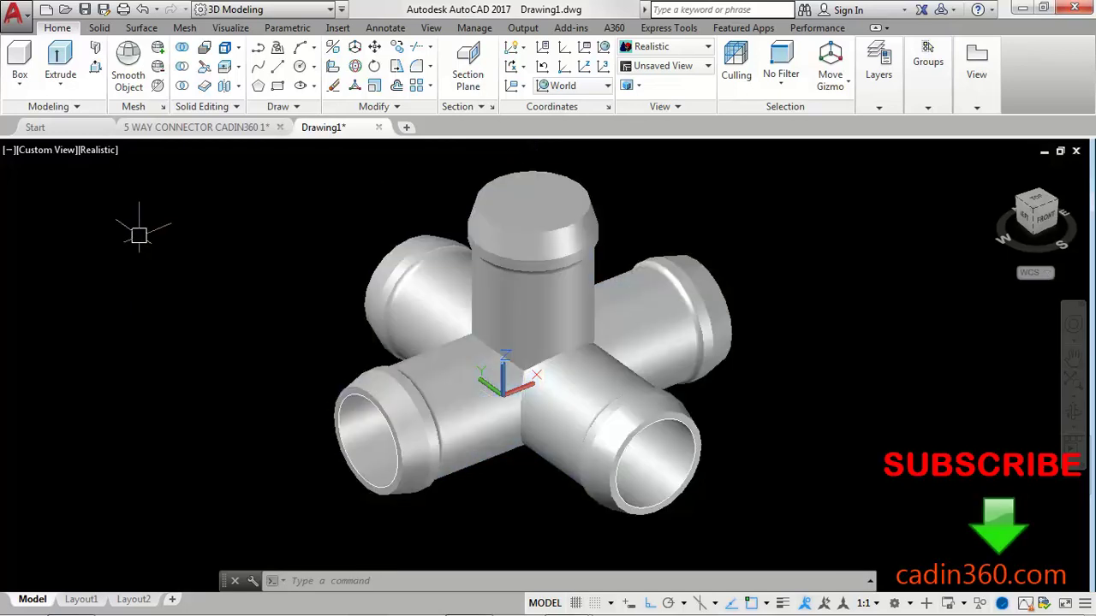
left_click(181, 68)
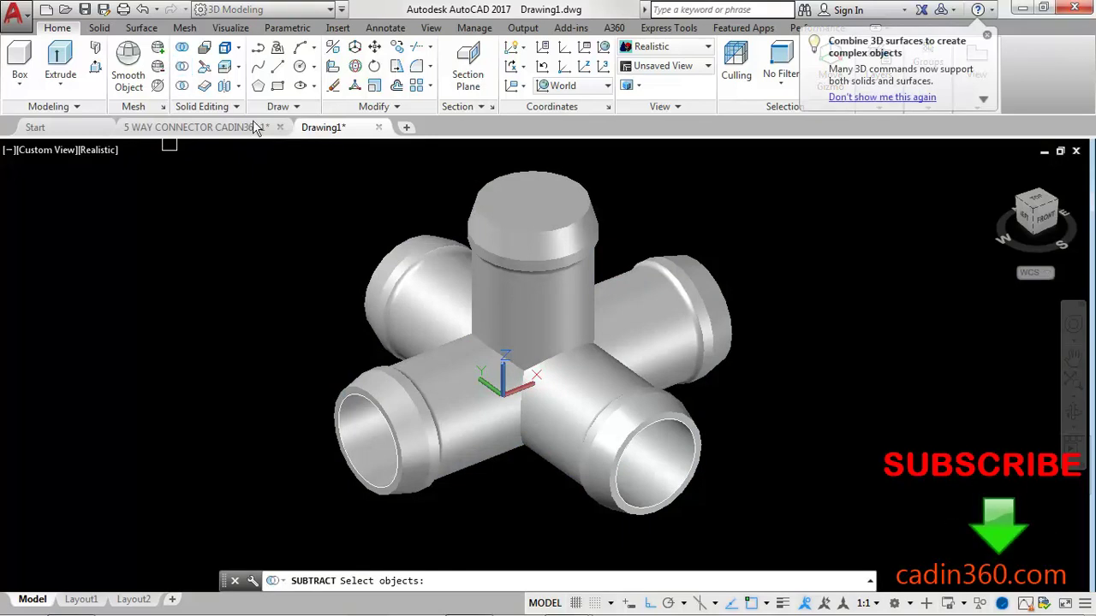
left_click(675, 312)
left_click(678, 311)
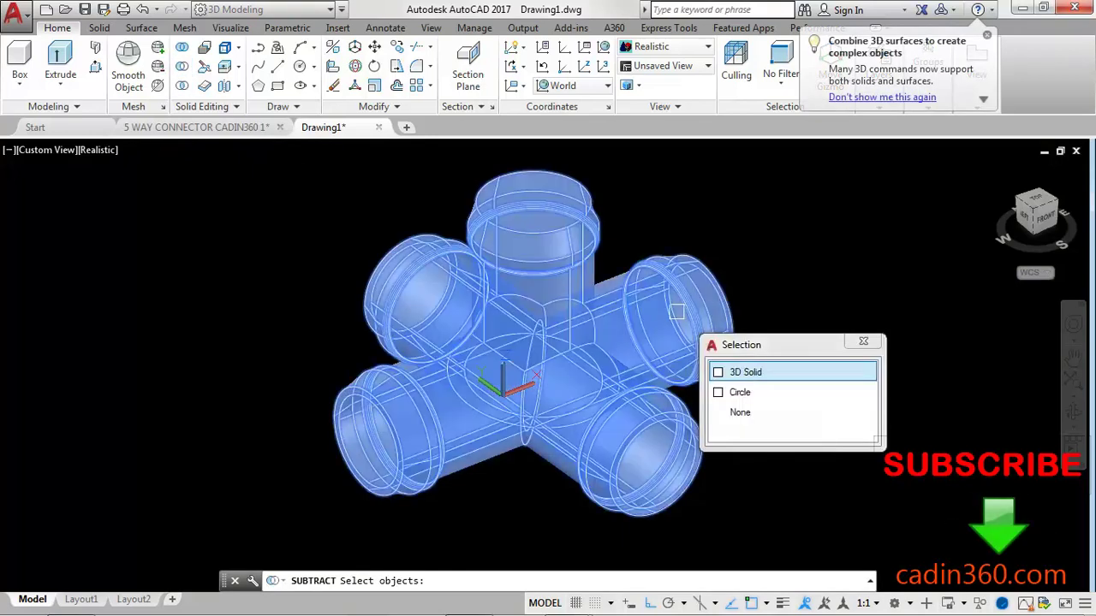
left_click(745, 372)
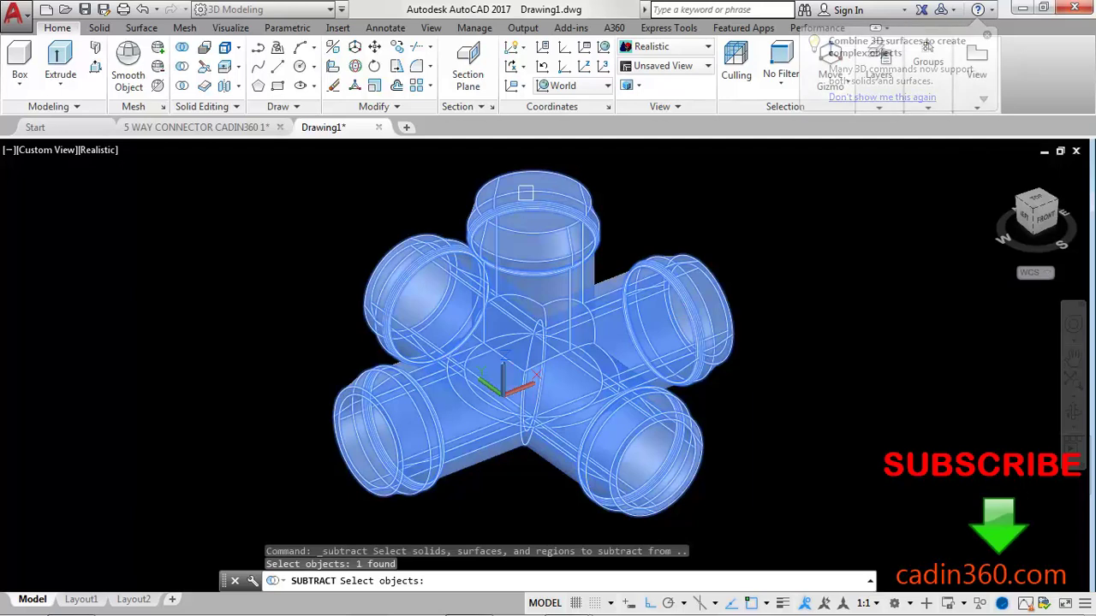
left_click(523, 181)
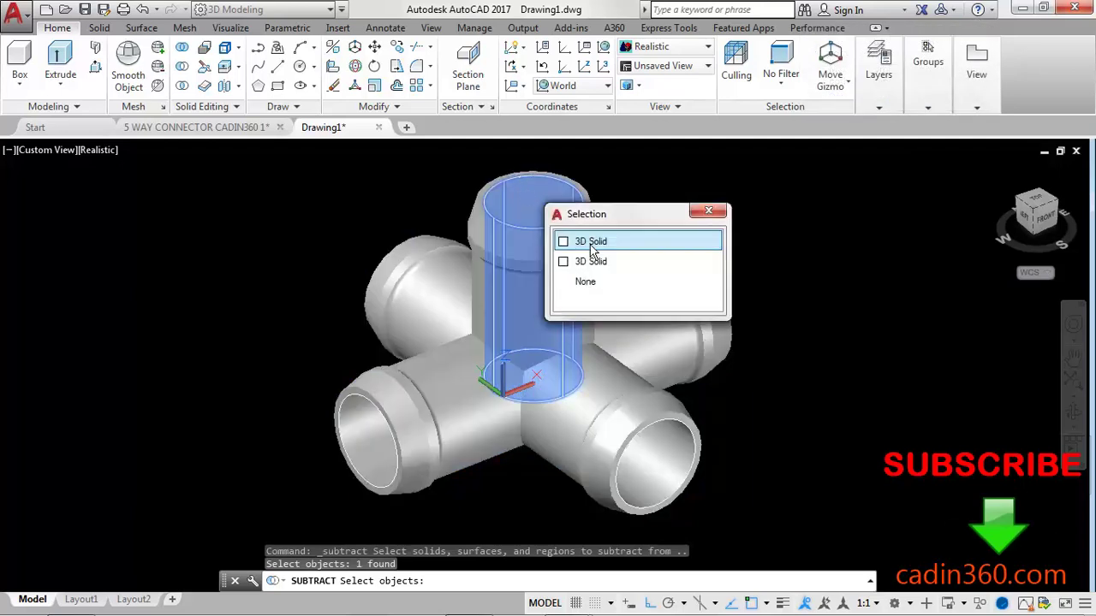
left_click(591, 241)
key("Return")
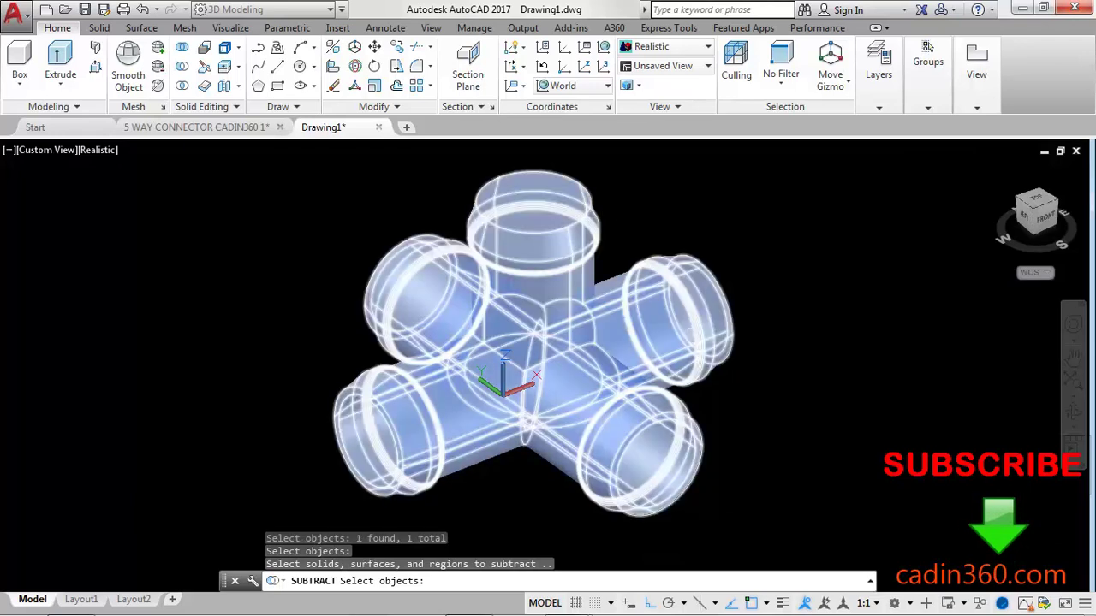
left_click(694, 290)
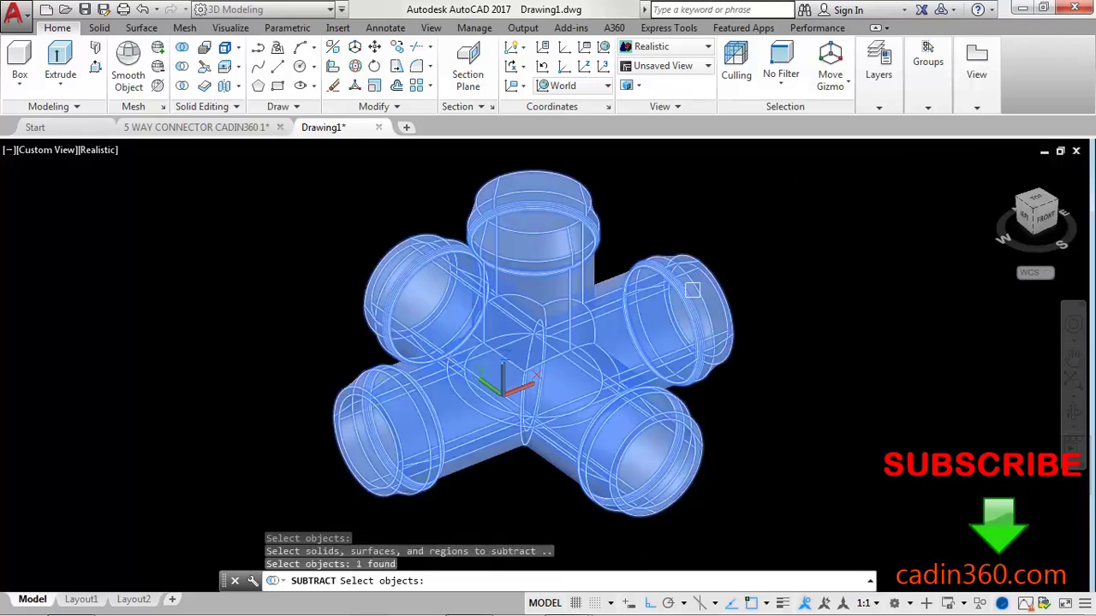
key("Return")
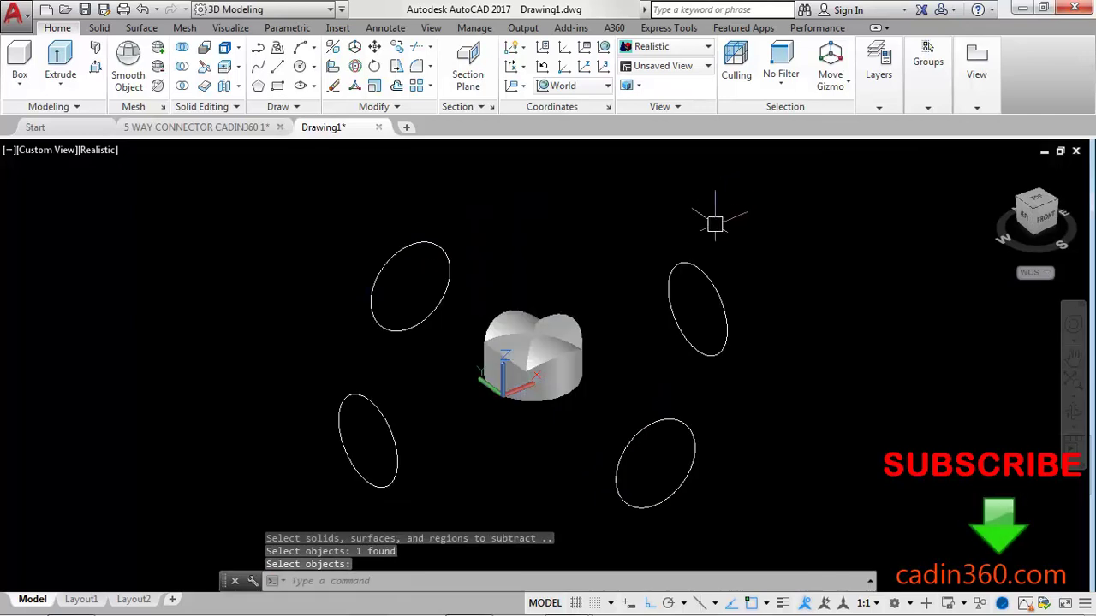
key("ctrl+z")
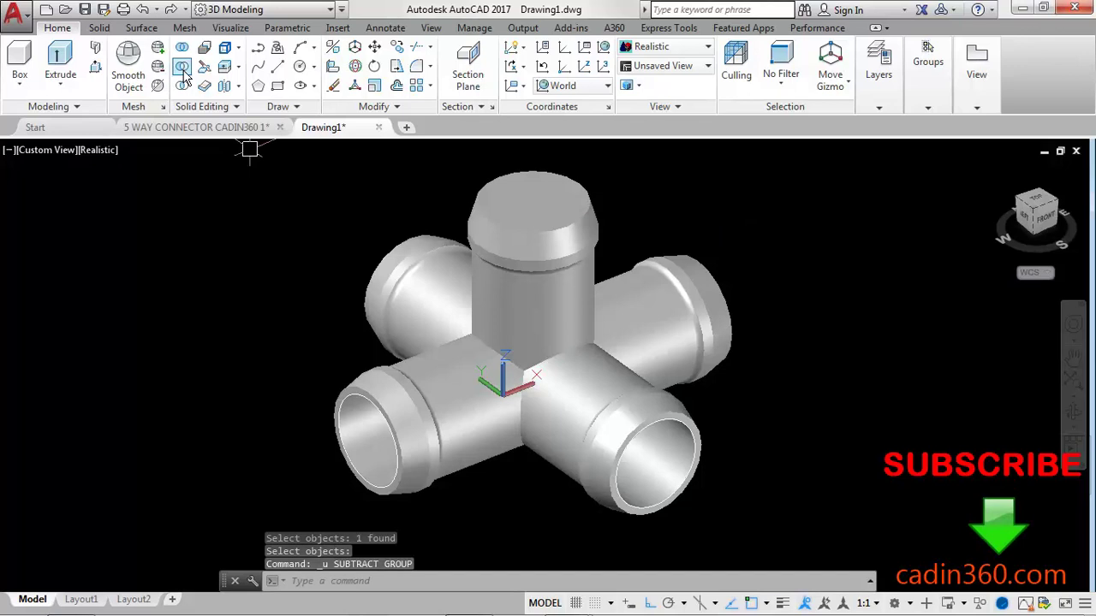
Step: Subtract the inner cylinder from the connector body, using selection cycling to pick the cylinder
left_click(182, 73)
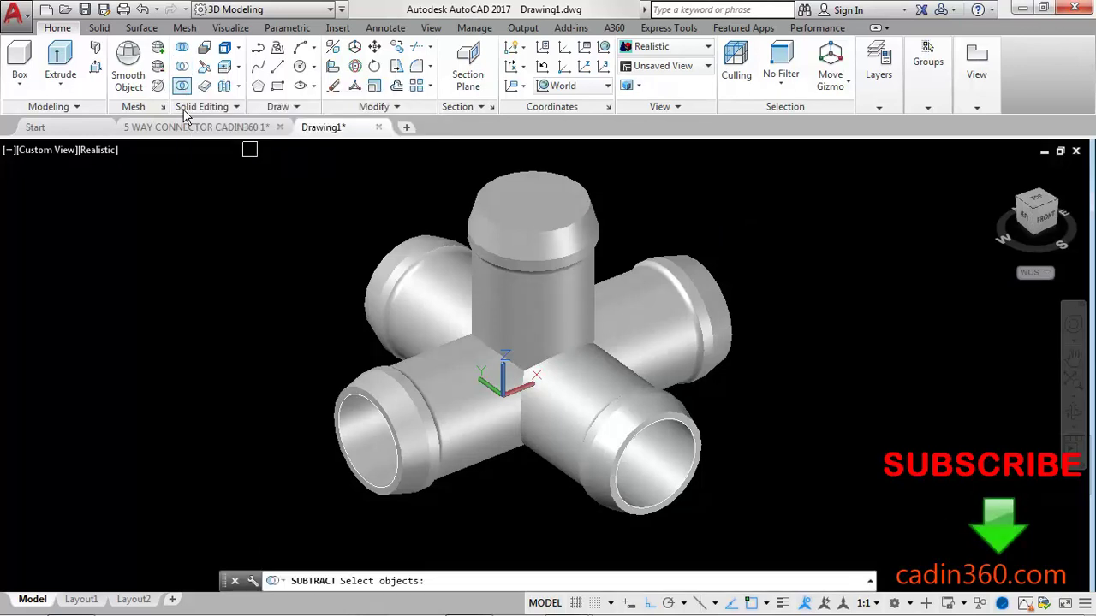
left_click(661, 323)
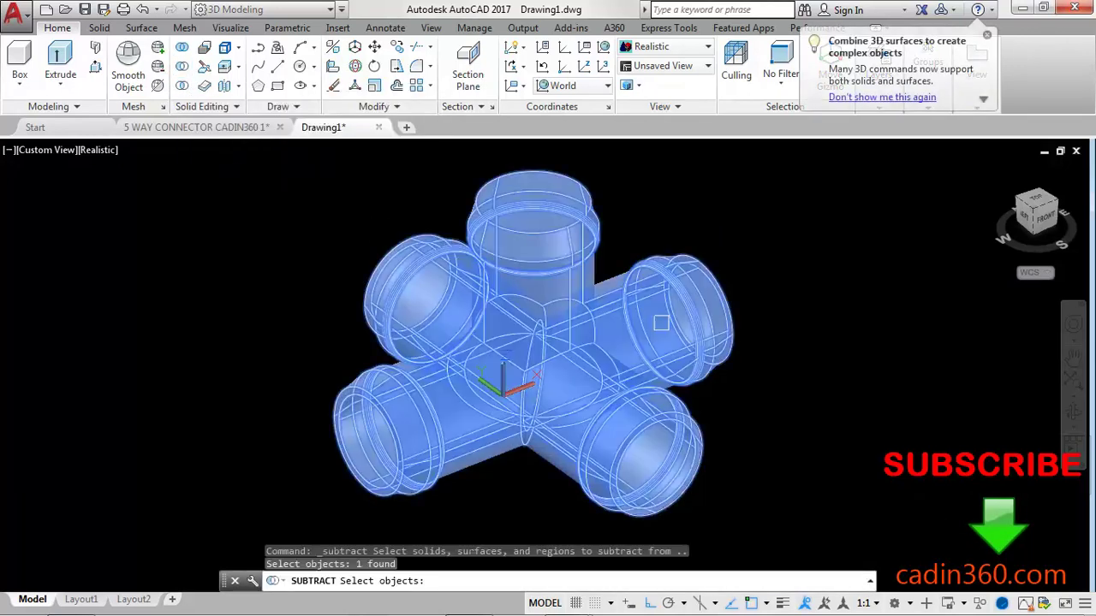
key("Return")
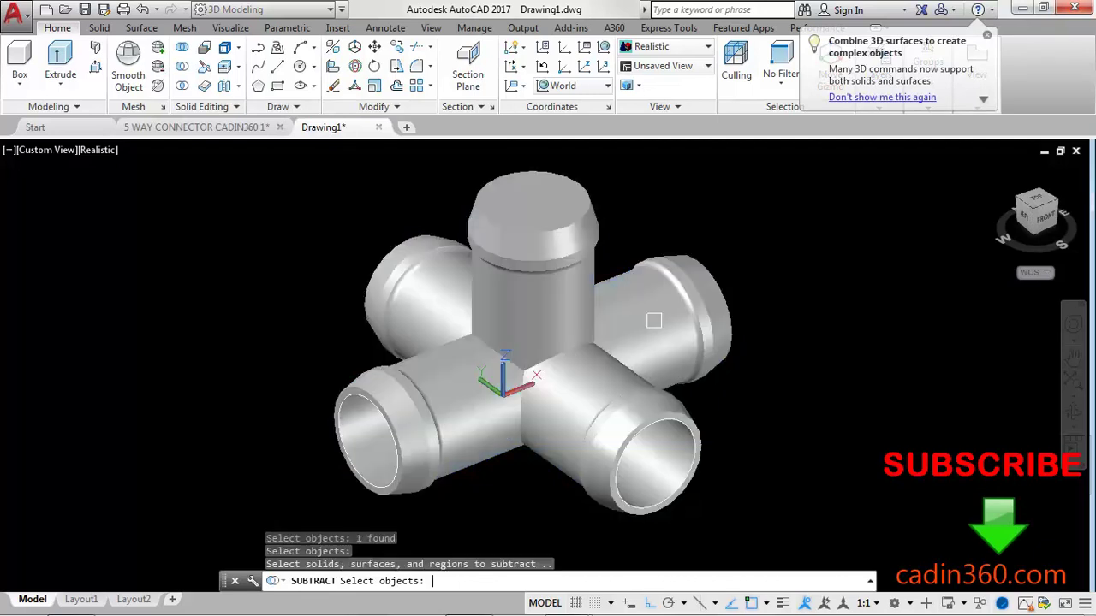
left_click(522, 189)
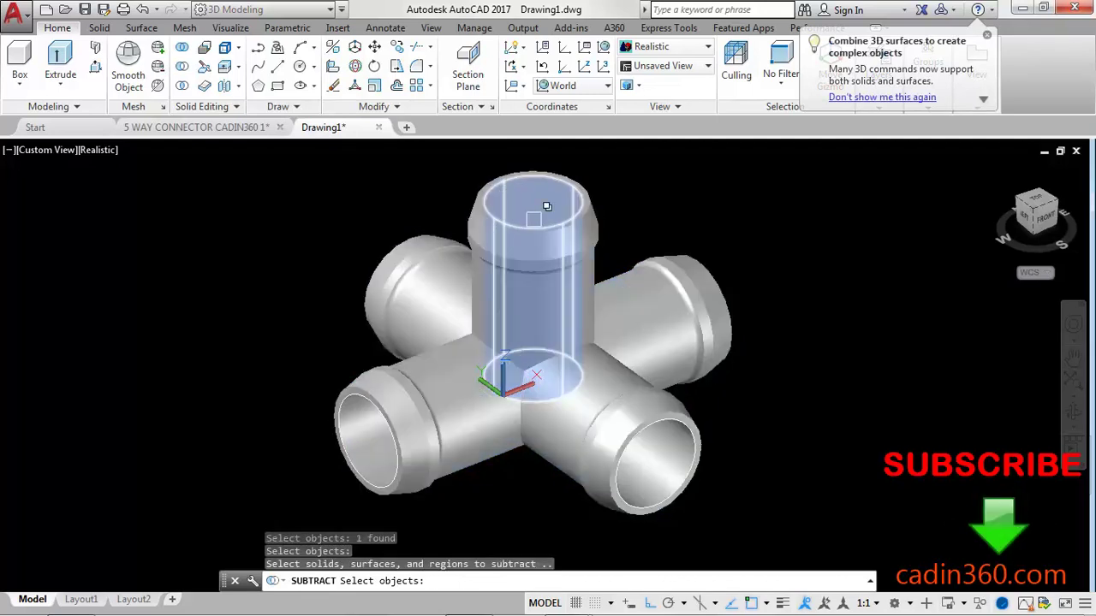
left_click(533, 219)
left_click(601, 280)
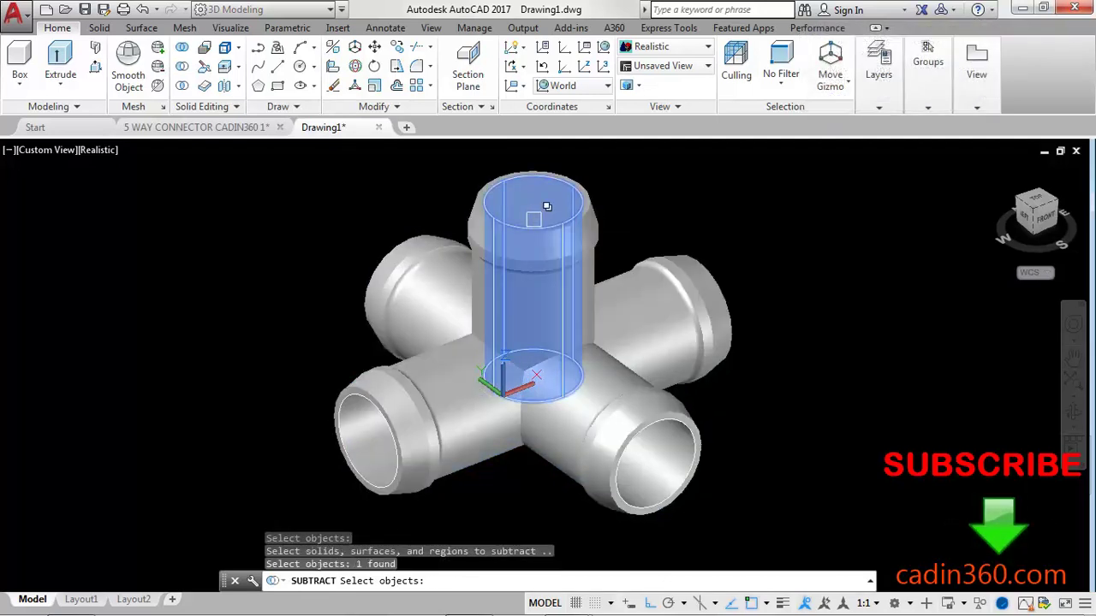
key("Return")
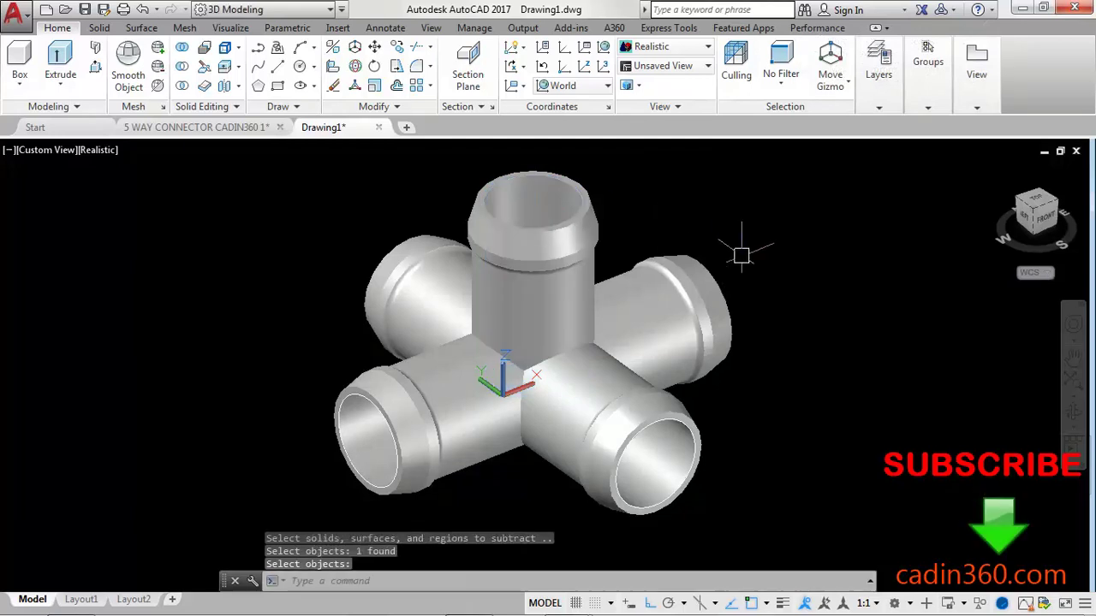
Step: Orbit the connector to a more top-down view, then exit orbit mode
left_click(1076, 411)
mouse_move(808, 237)
left_mouse_down()
mouse_move(799, 345)
mouse_move(805, 310)
mouse_move(780, 227)
mouse_move(600, 163)
mouse_move(572, 192)
mouse_move(382, 220)
mouse_move(457, 266)
mouse_move(463, 250)
left_mouse_up()
right_click(397, 204)
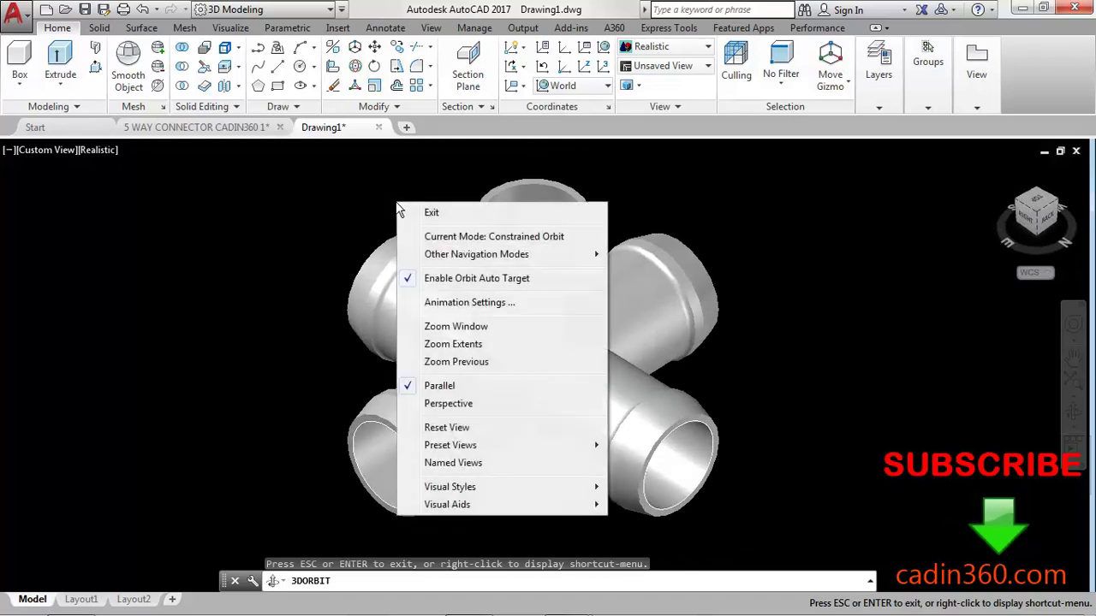
left_click(432, 213)
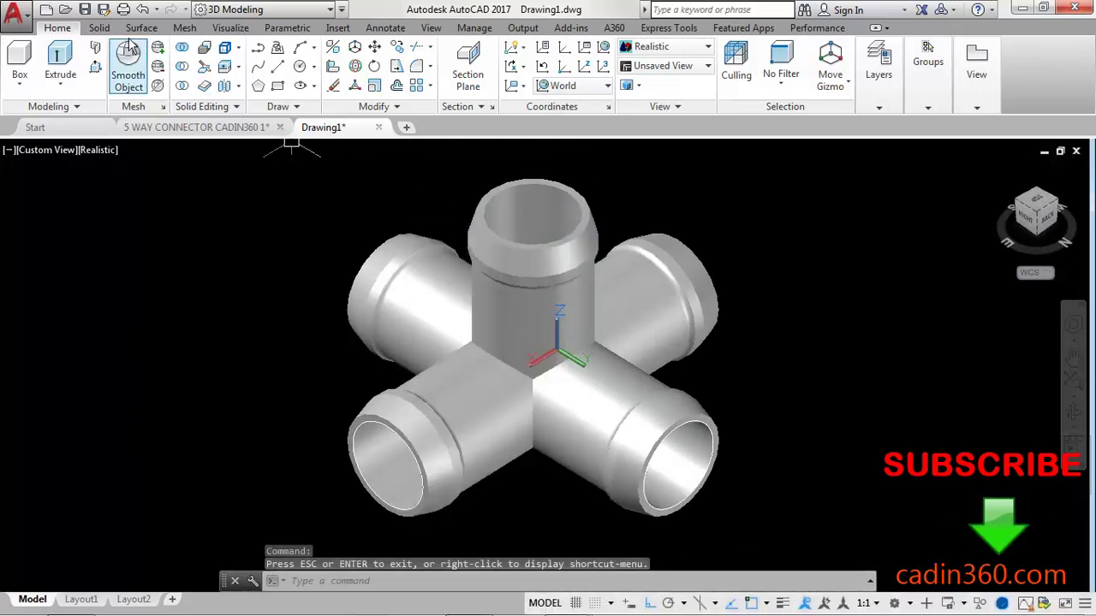
Step: Start Fillet Edge from the Solid tab and pick the first arm junction edges
left_click(99, 28)
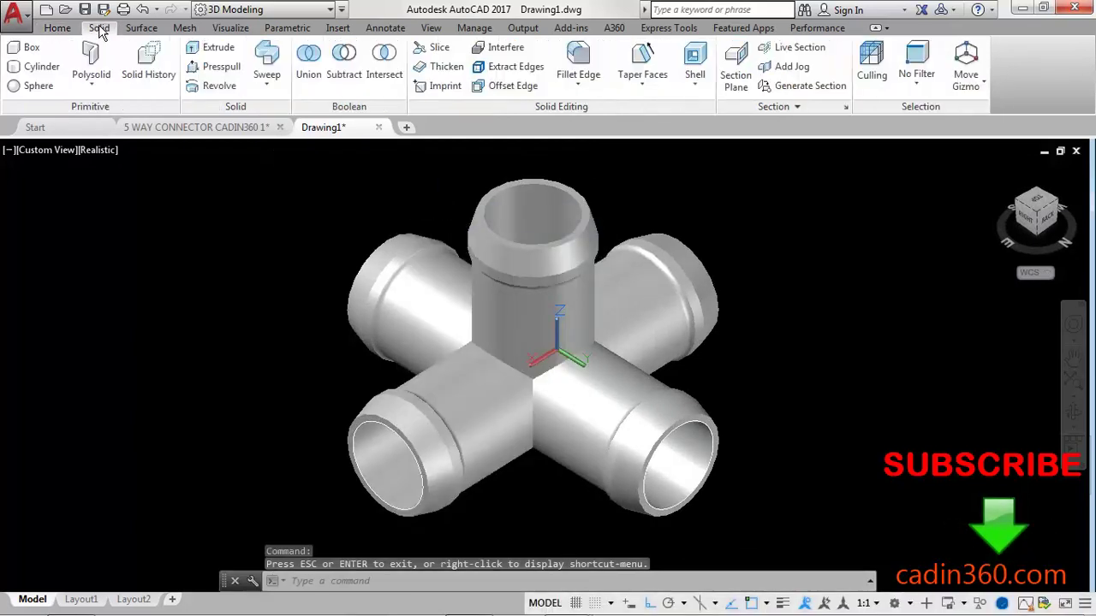
left_click(571, 80)
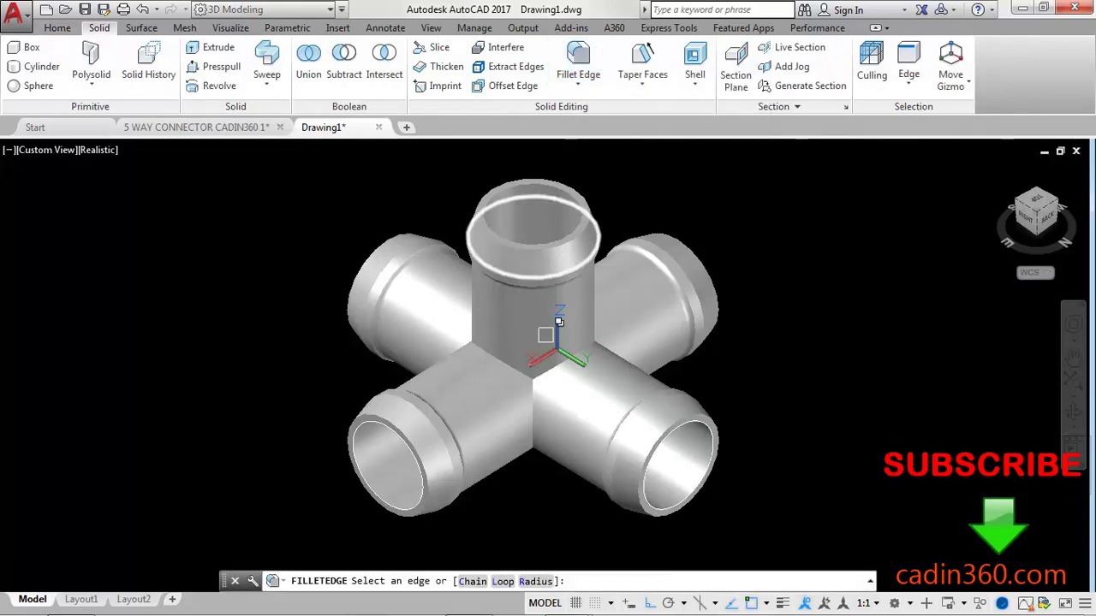
scroll(523, 368, "up", 3)
scroll(519, 369, "up", 2)
left_click(518, 365)
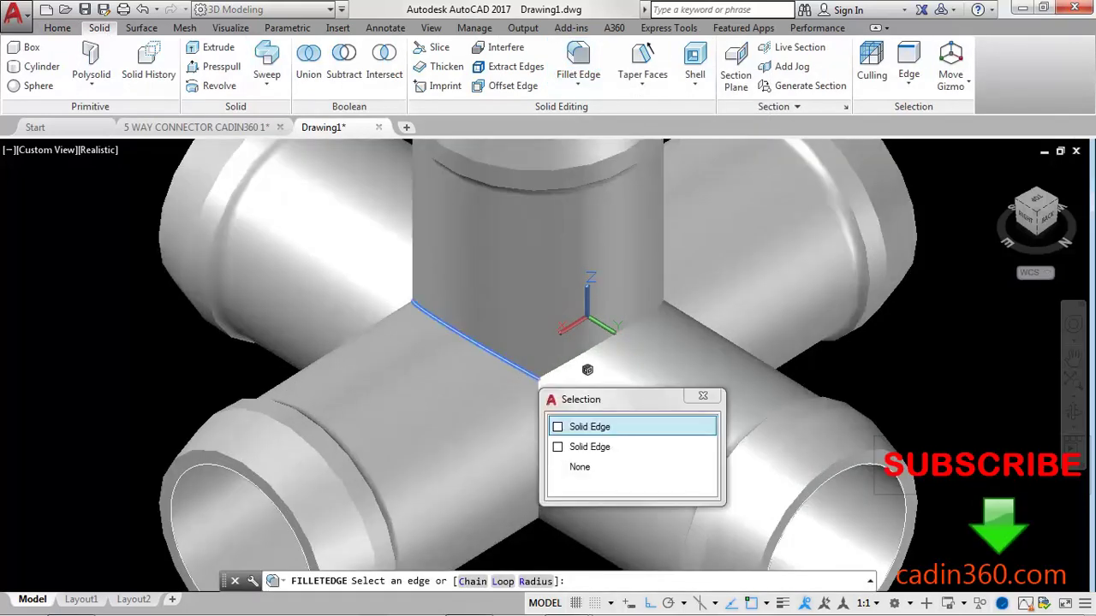
left_click(590, 426)
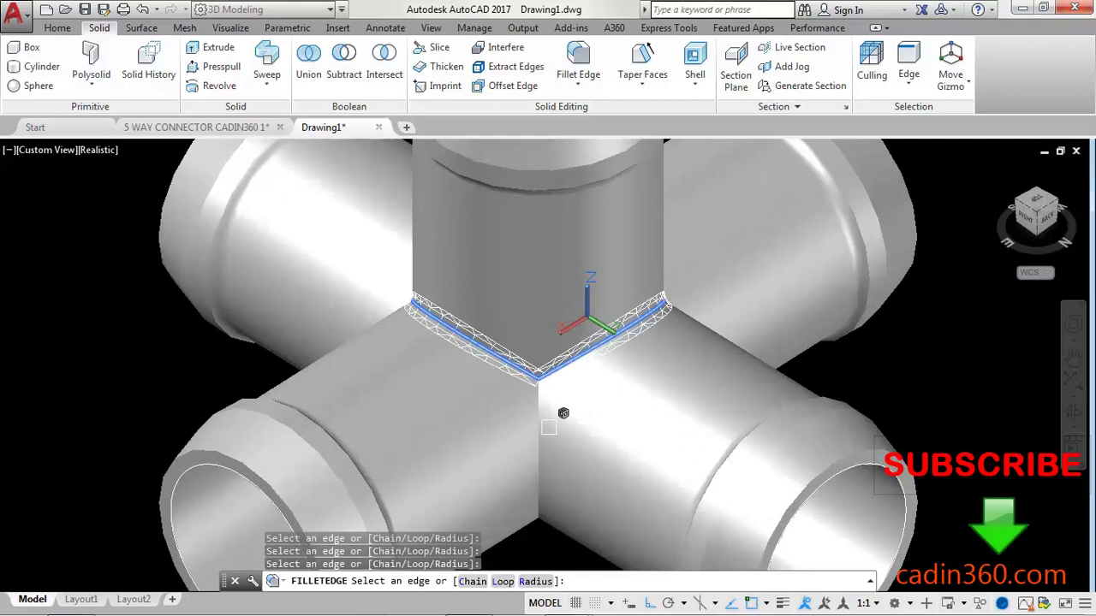
left_click(537, 405)
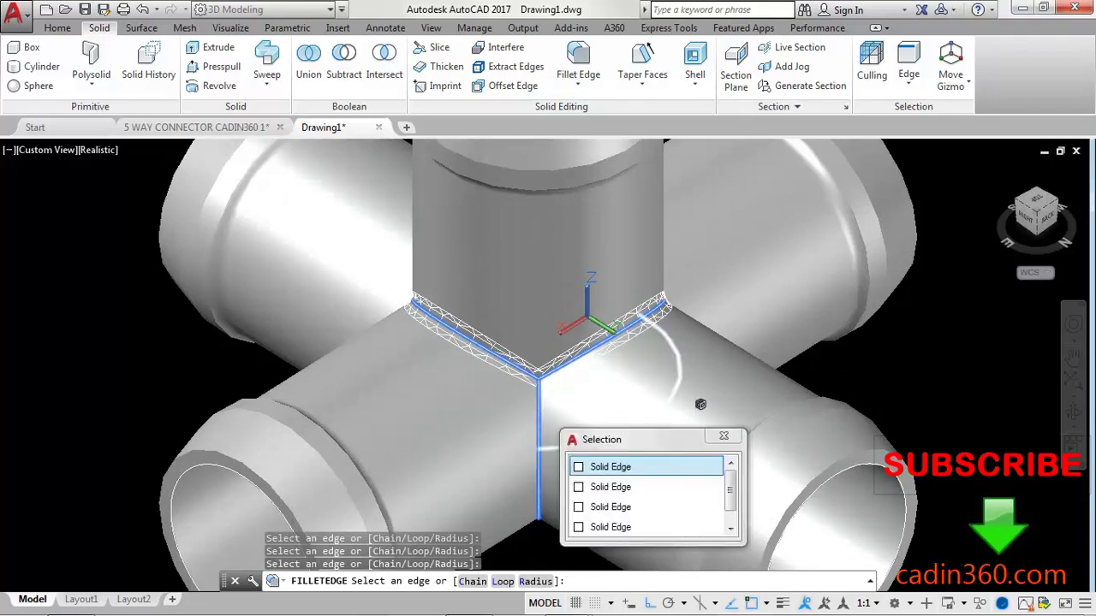
Step: Orbit around the model to pick the remaining junction edges, eight in total
middle_click_drag(862, 400, 853, 402)
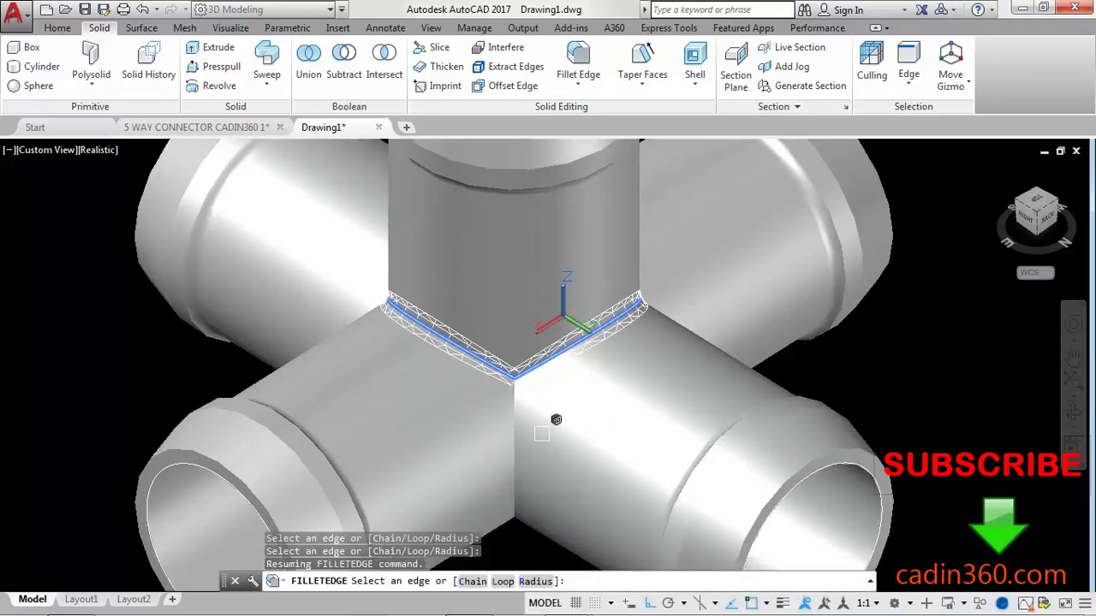
left_click(515, 419)
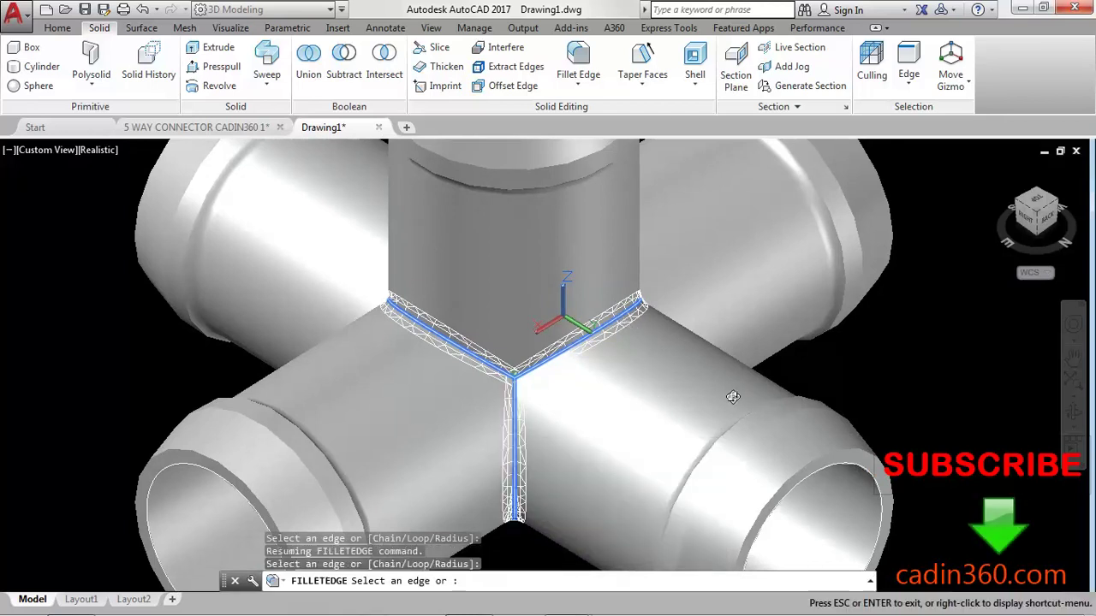
middle_click_drag(724, 388, 567, 413, "shift")
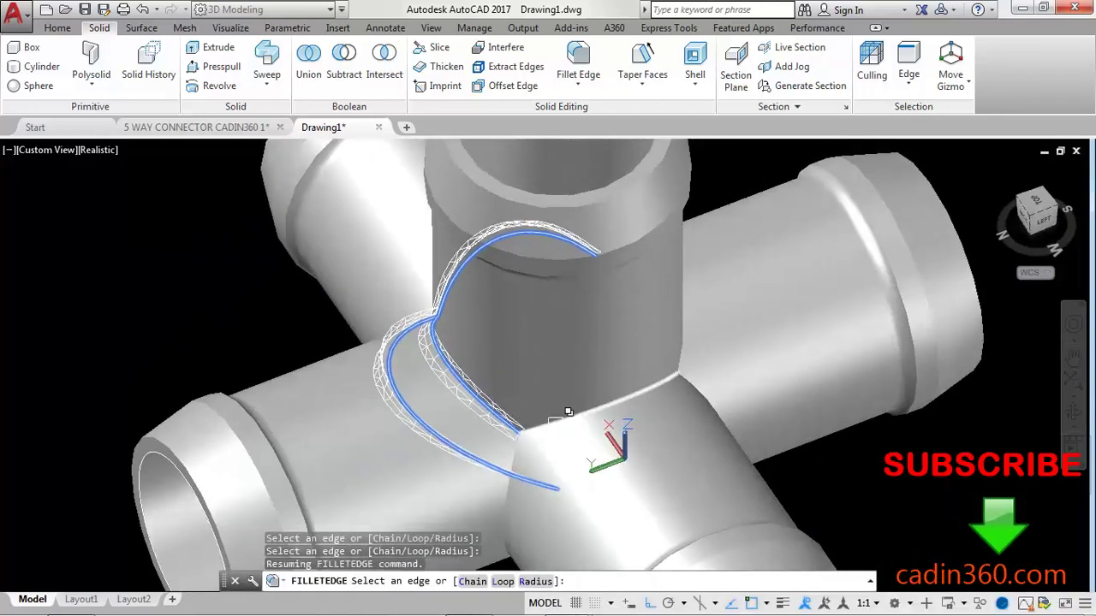
left_click(555, 421)
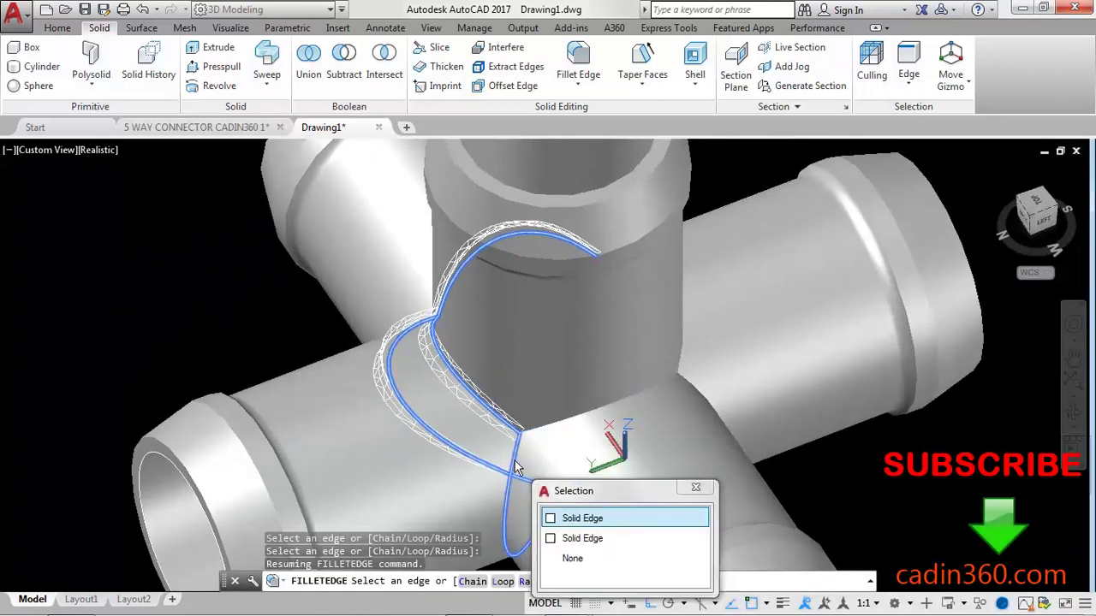
middle_click_drag(760, 478, 616, 424, "shift")
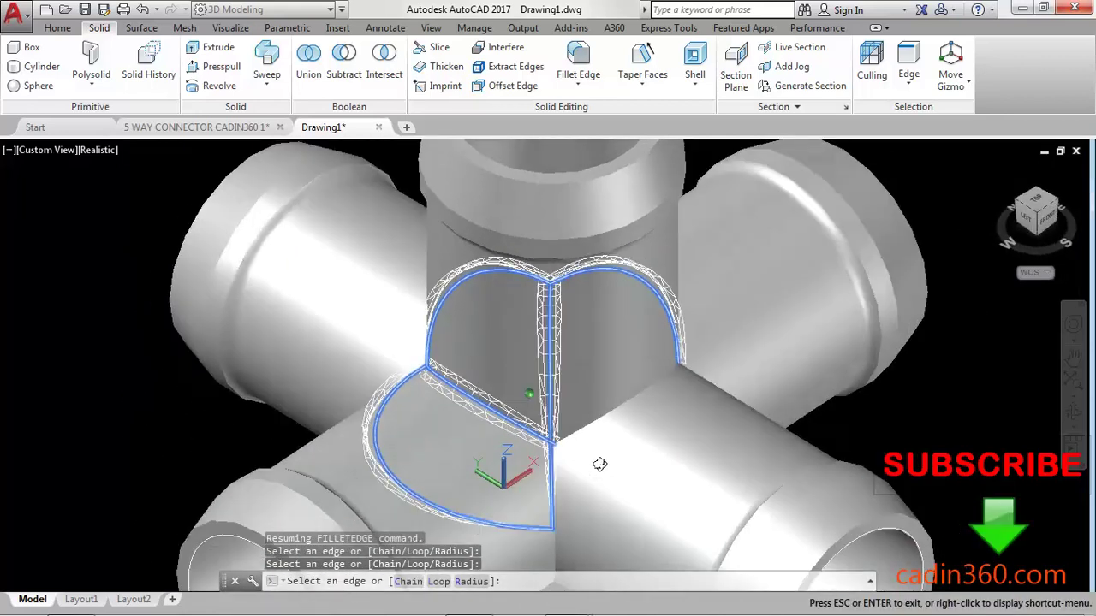
left_click(612, 411)
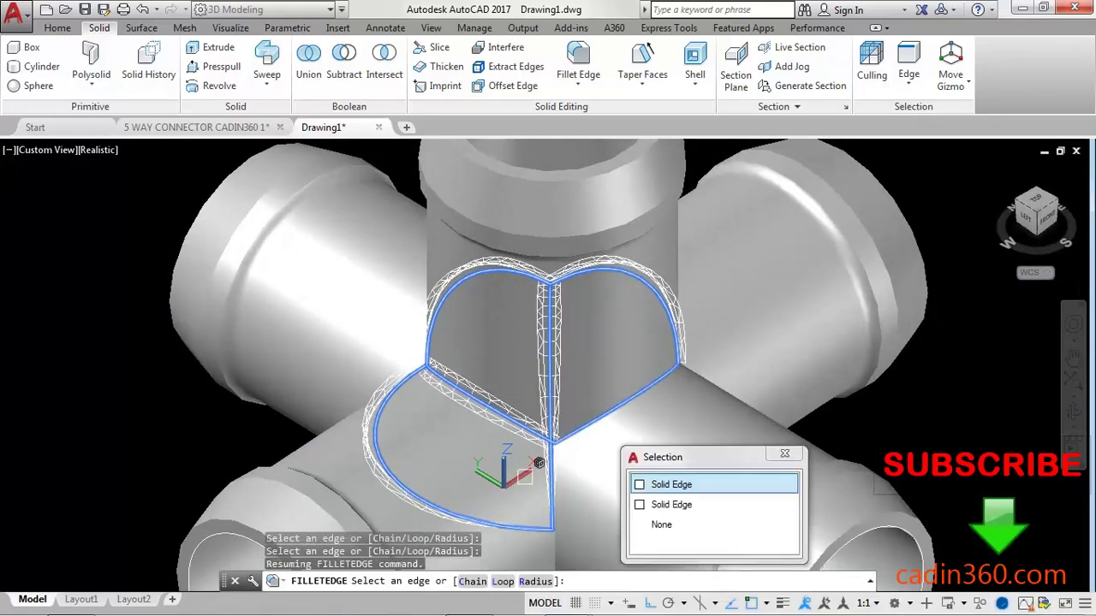
middle_click_drag(570, 539, 549, 447, "shift")
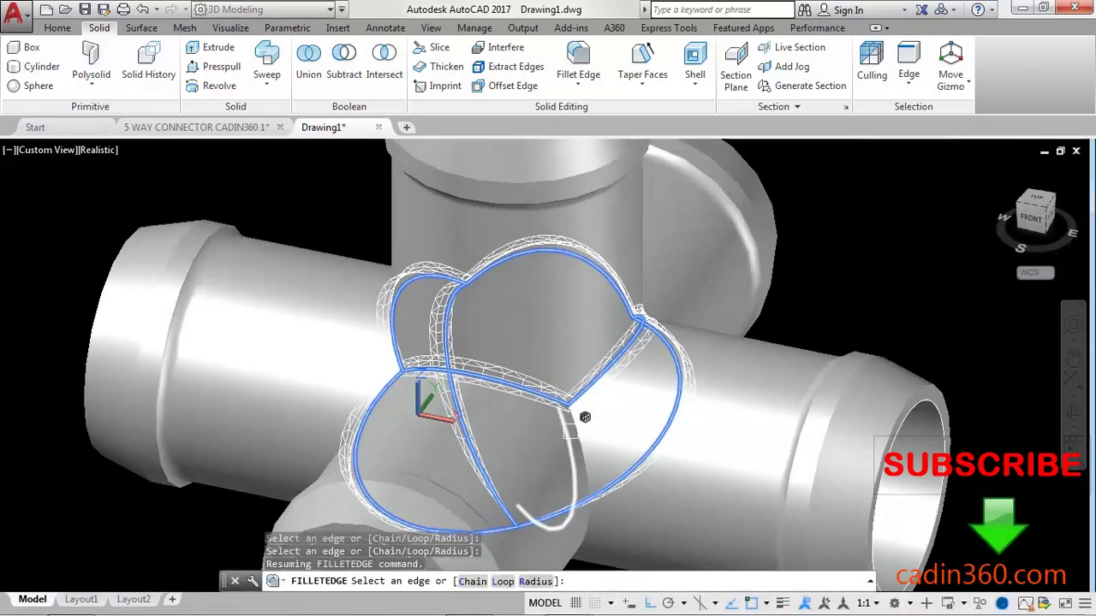
mouse_move(550, 447)
middle_mouse_down("shift")
mouse_move(500, 507)
mouse_move(710, 501)
mouse_move(724, 516)
mouse_move(714, 523)
middle_mouse_up("shift")
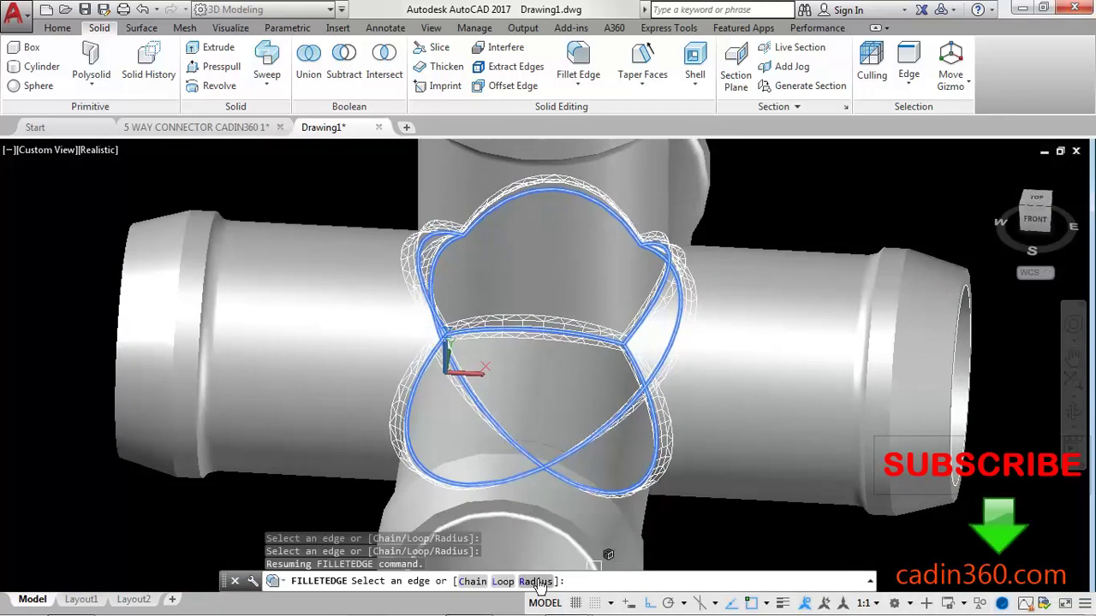
Step: Set the fillet radius to 3 and accept the fillet on the selected edges
left_click(538, 582)
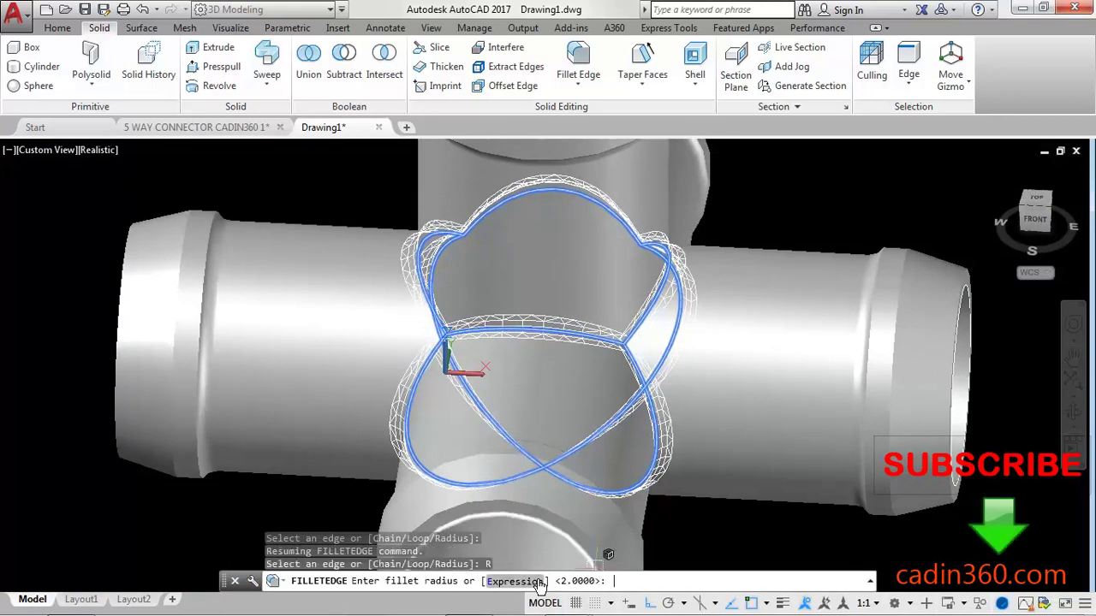
key("Return")
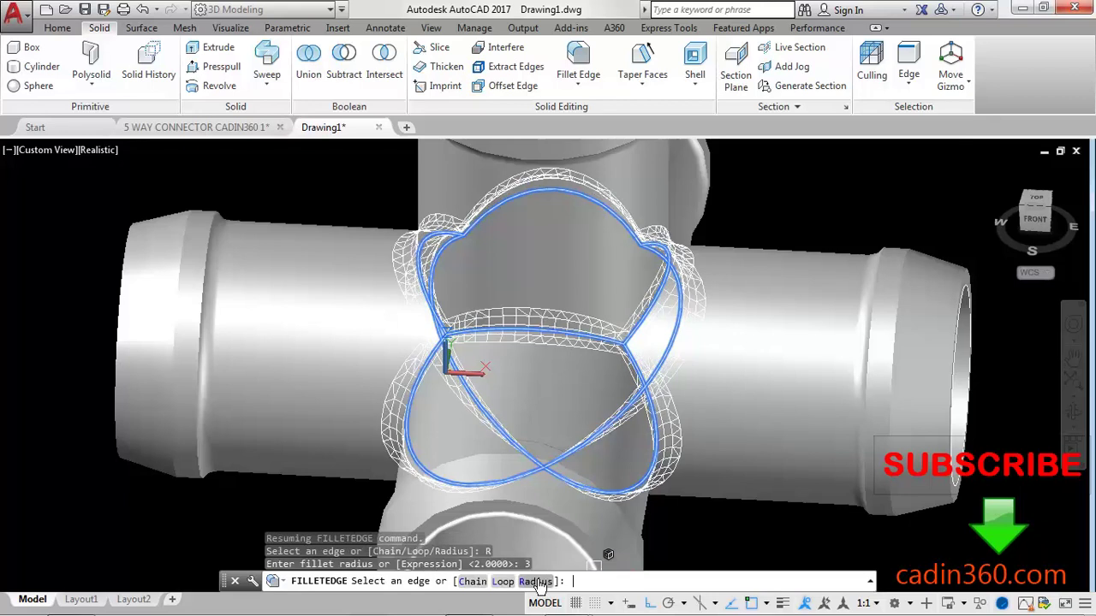
key("Return")
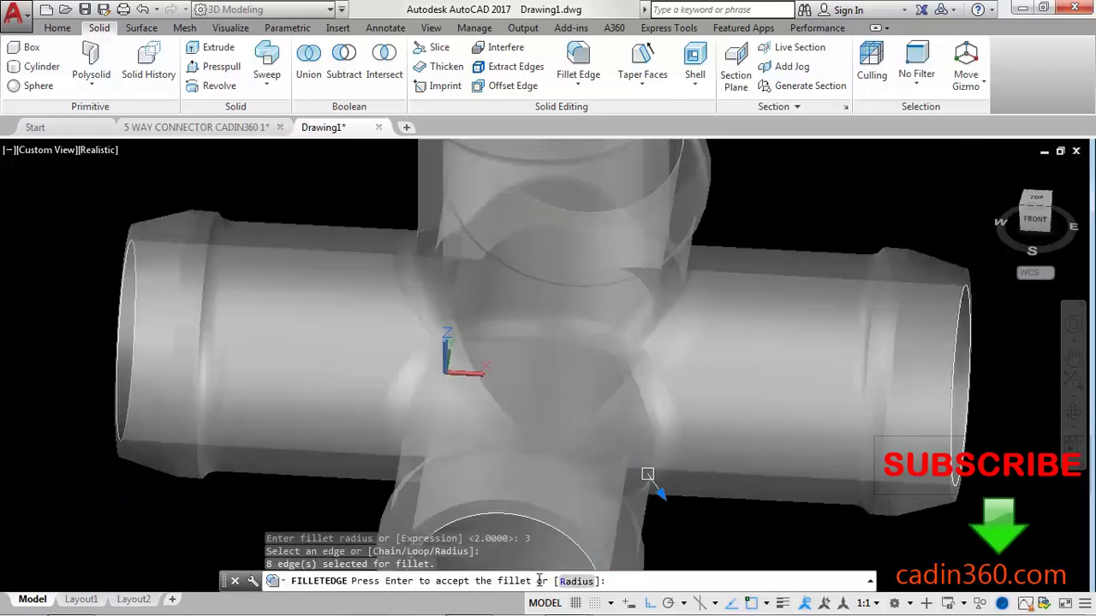
scroll(452, 495, "down", 3)
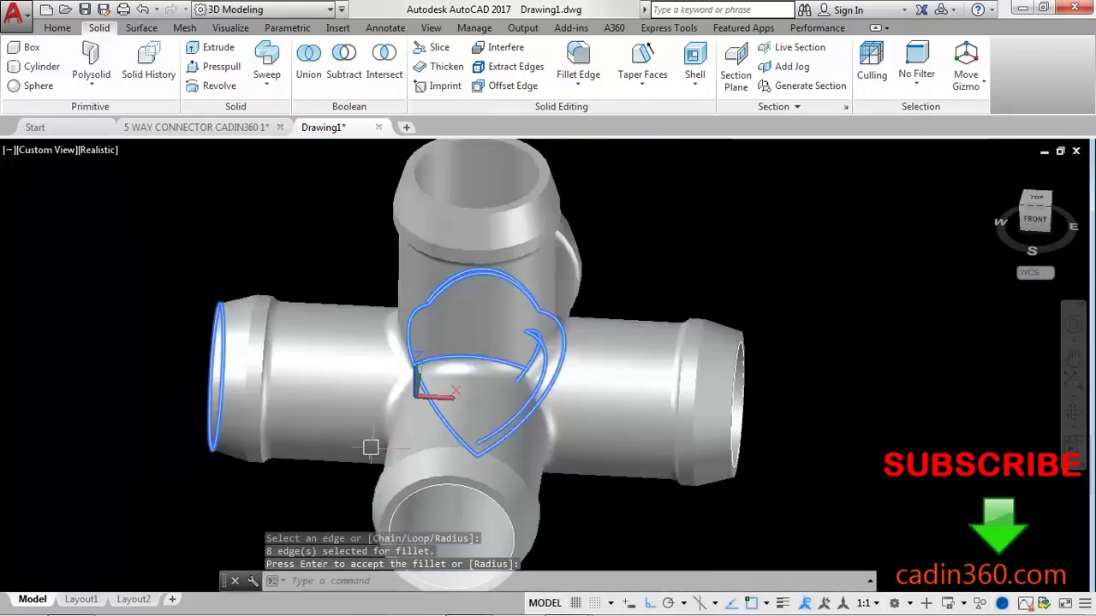
Step: Orbit around the filleted connector, return to the home view and clear the selection
mouse_move(856, 443)
middle_mouse_down("shift")
mouse_move(833, 407)
mouse_move(842, 433)
middle_mouse_up("shift")
right_click(878, 336)
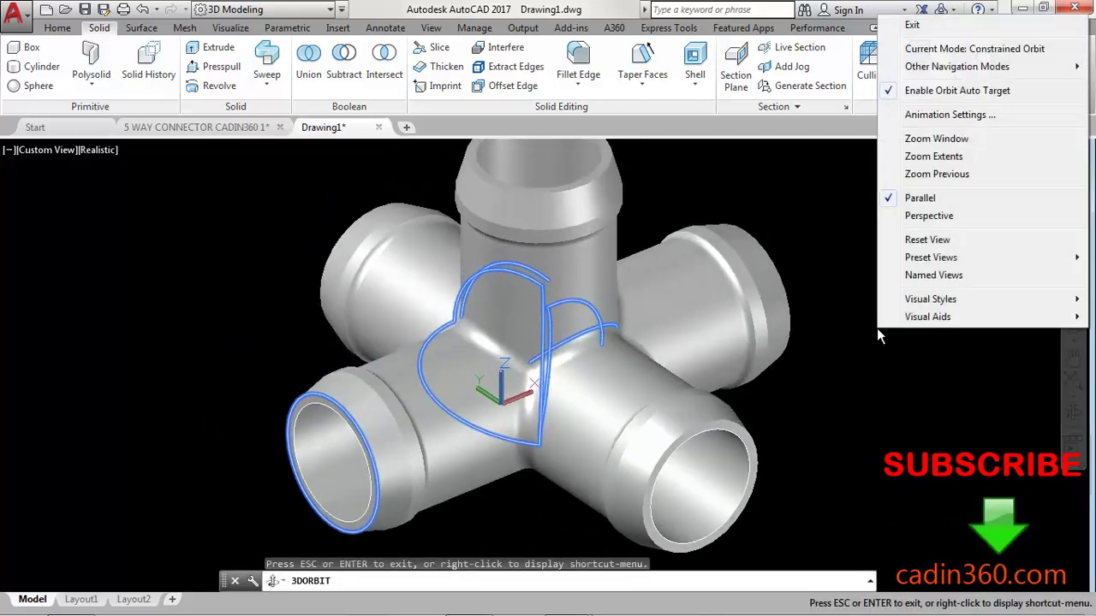
left_click(913, 25)
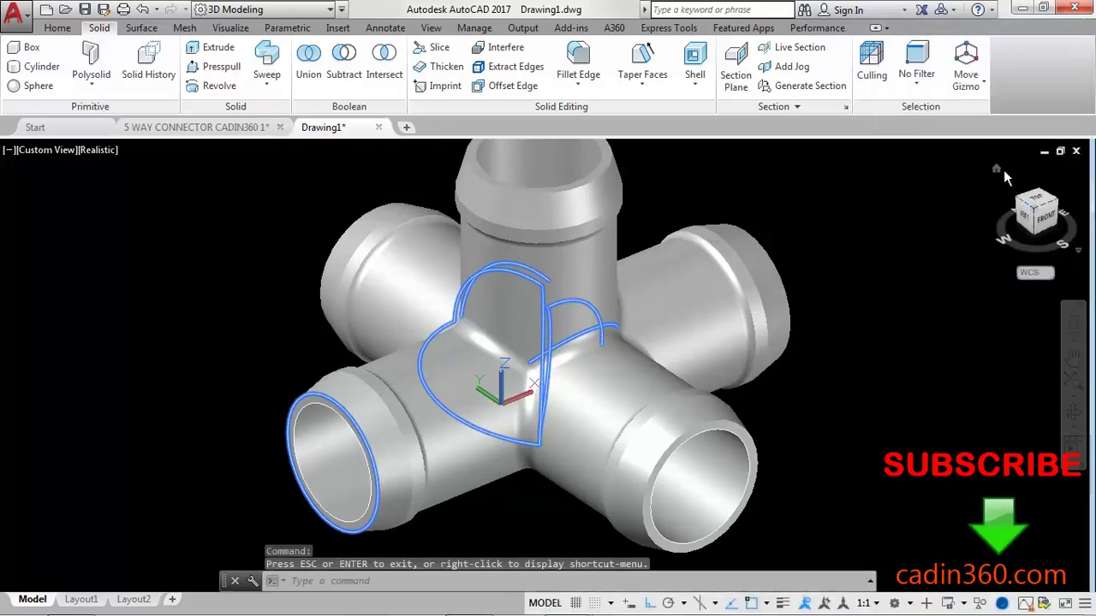
left_click(999, 169)
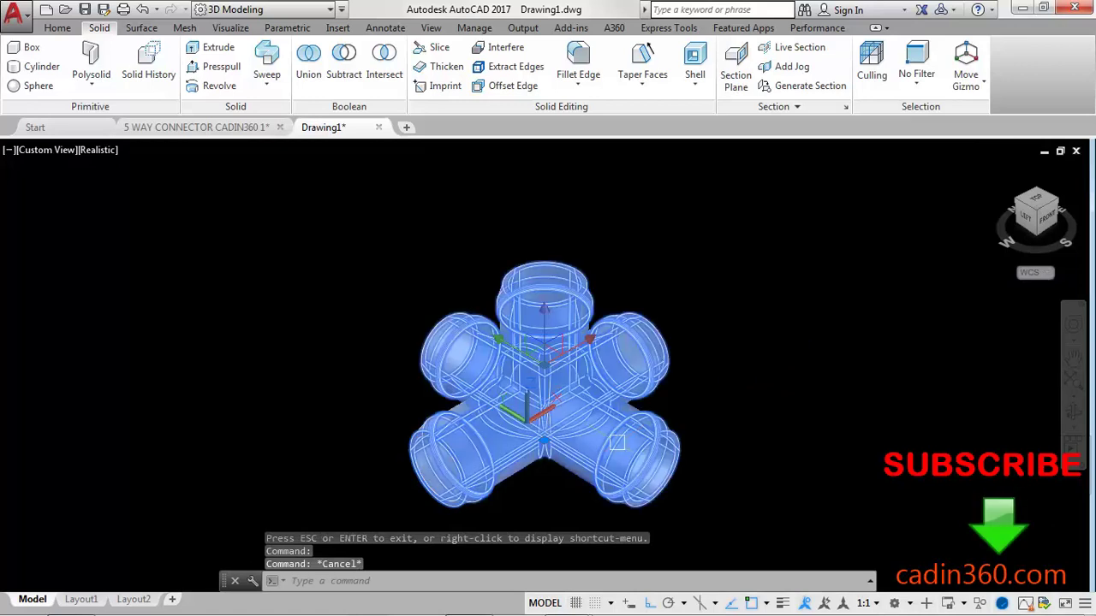
key("Escape")
Step: Zoom and pan to reframe the connector, then select the whole solid
scroll(544, 360, "up", 3)
scroll(548, 448, "down", 2)
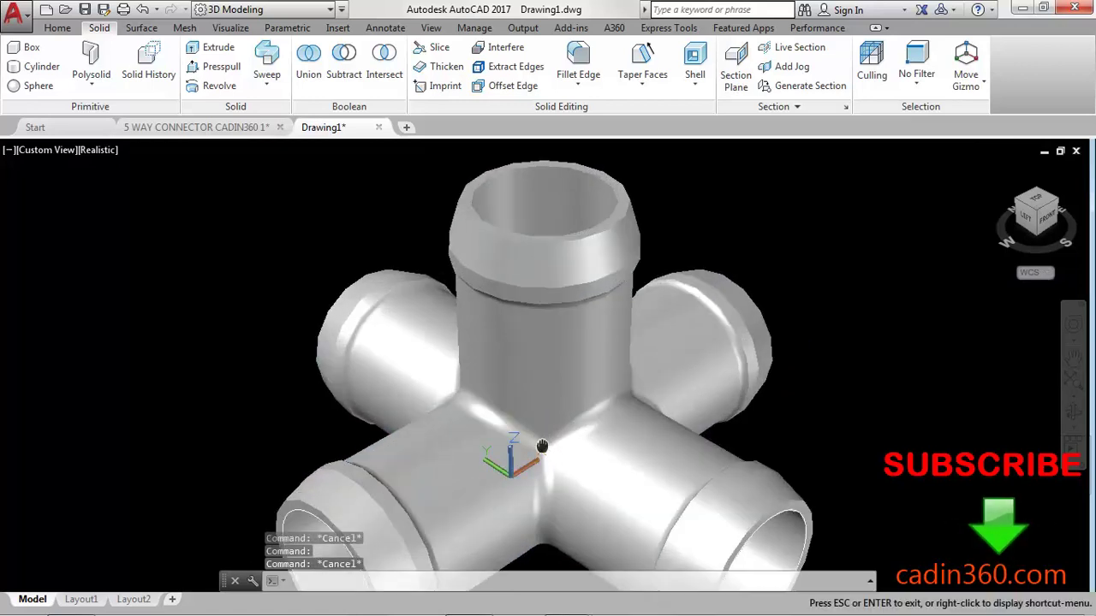
scroll(548, 396, "down", 2)
middle_click_drag(585, 409, 426, 396)
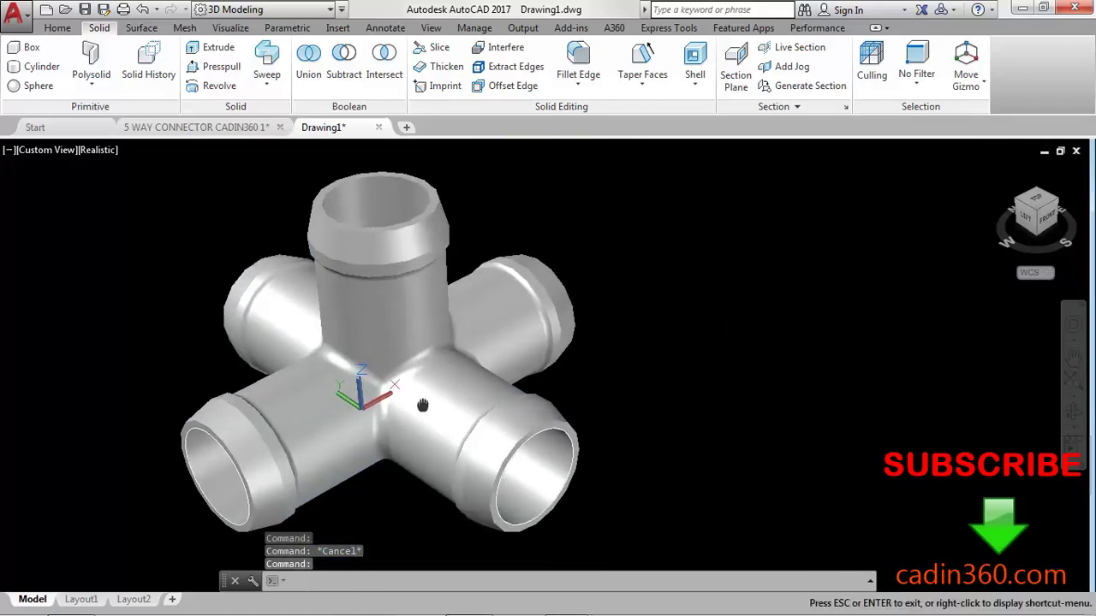
left_click(447, 409)
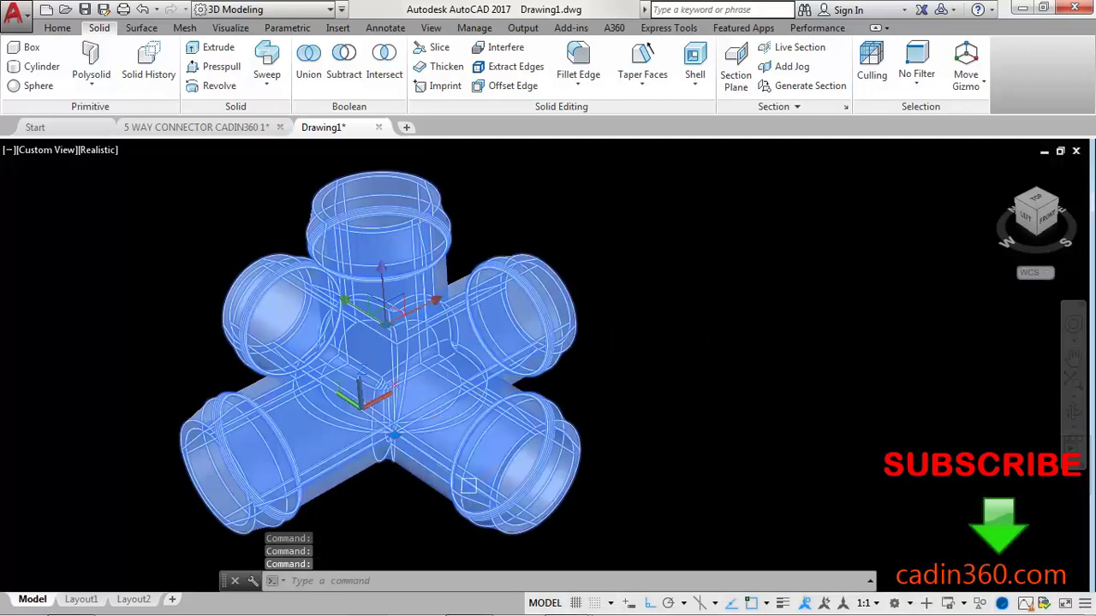
Step: Start moving the connector with M, then cancel the unfinished move
type("M")
key("Return")
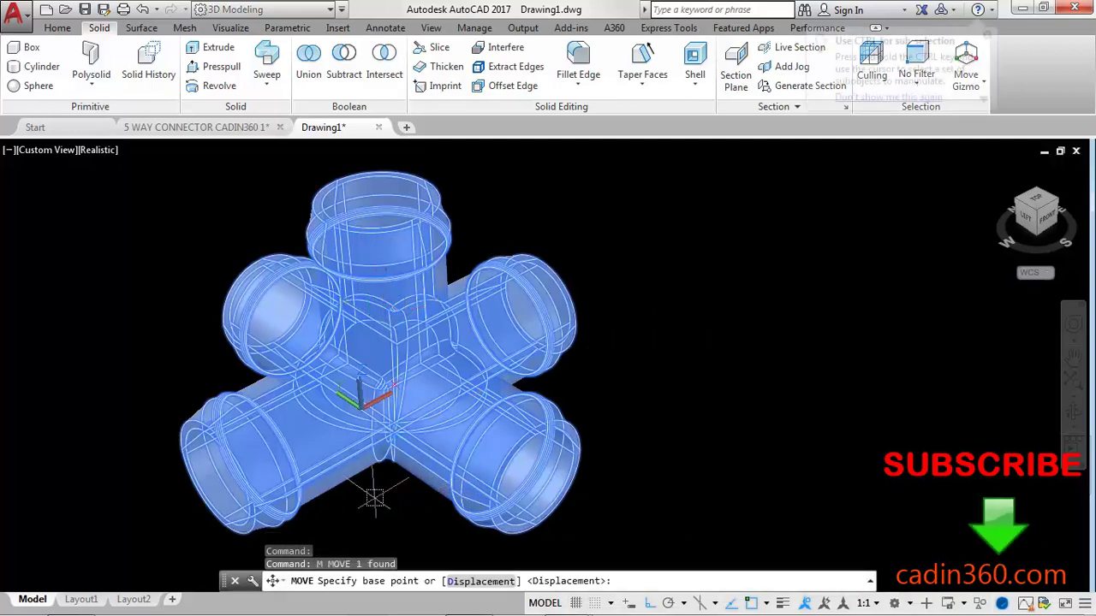
left_click(375, 496)
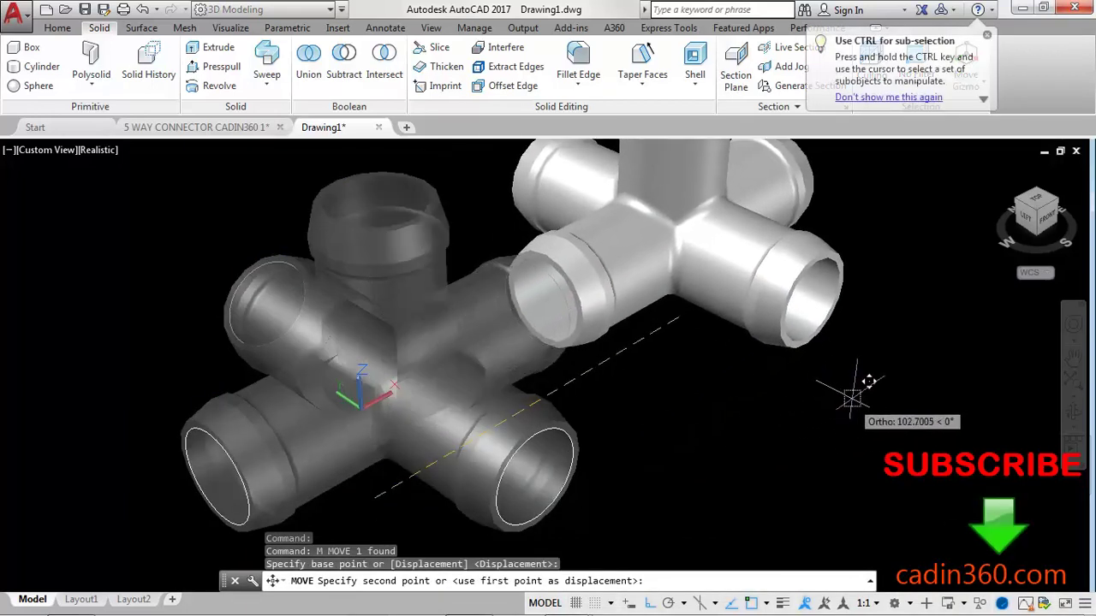
key("Escape")
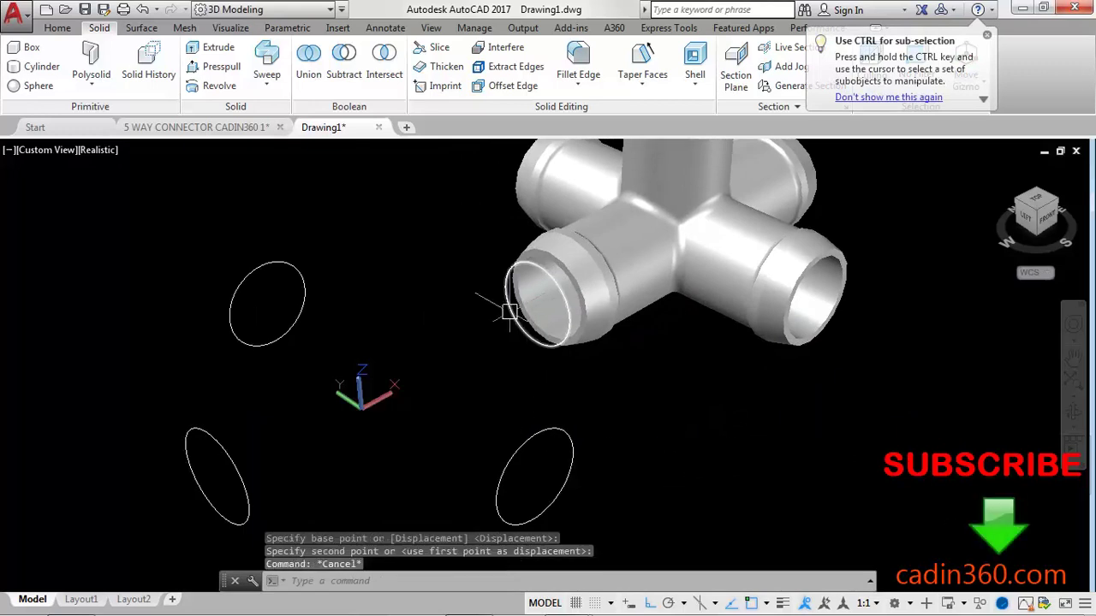
Step: Delete the four leftover ellipse outlines and centre the connector in the view
left_click(507, 310)
left_click(292, 327)
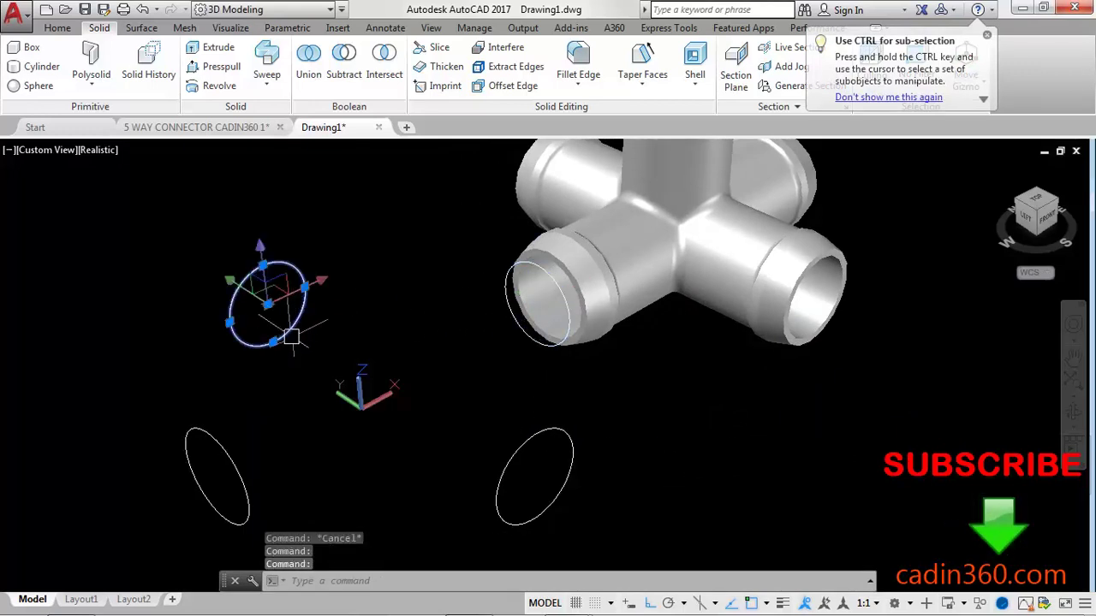
key("Delete")
left_click(234, 444)
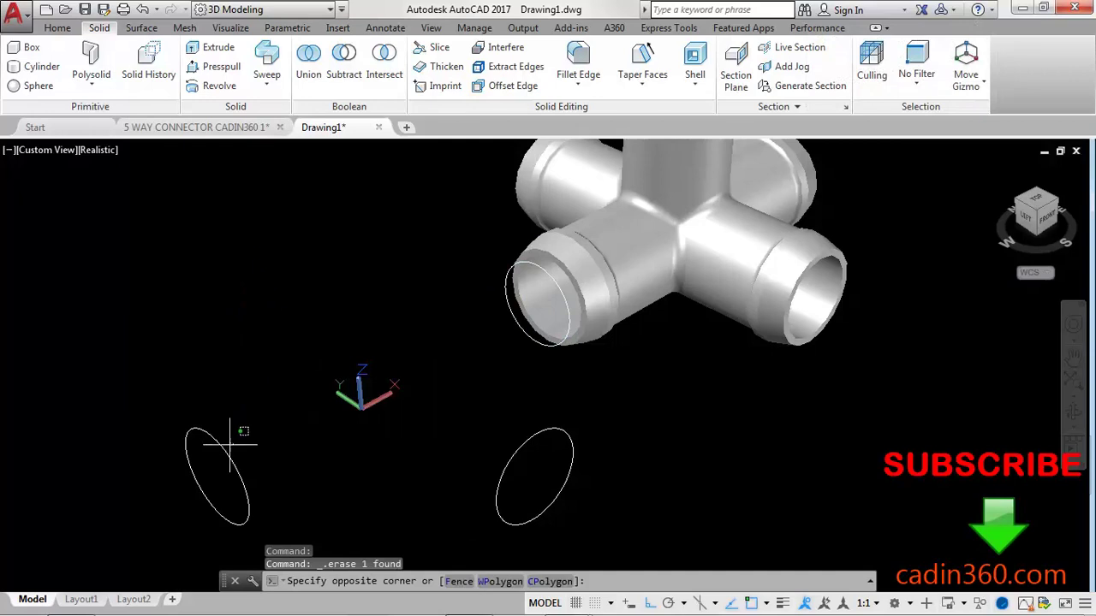
left_click(219, 463)
key("Delete")
left_click(505, 447)
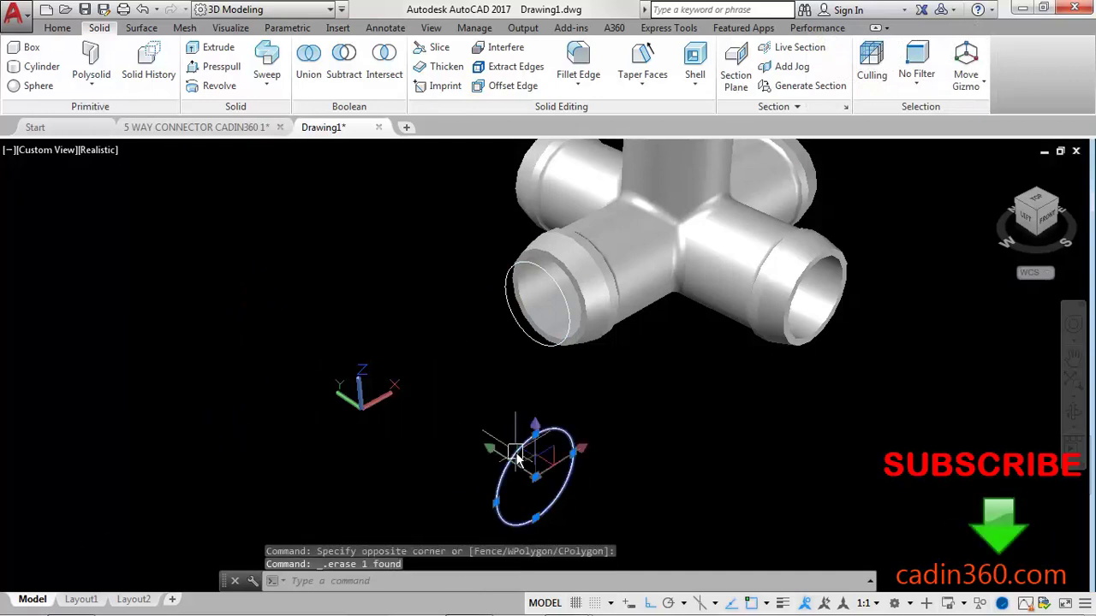
key("Delete")
left_click(514, 317)
key("Delete")
mouse_move(702, 396)
middle_mouse_down()
mouse_move(588, 514)
mouse_move(597, 460)
middle_mouse_up()
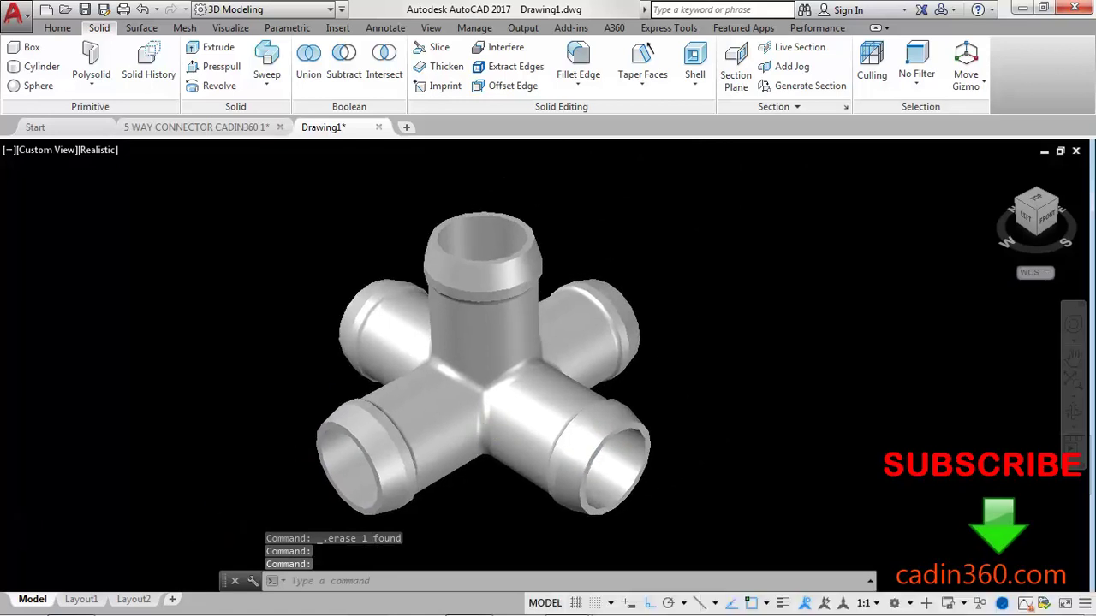
Step: Open the Materials Browser from the Visualize tab and show the Default category
scroll(493, 420, "up", 1)
scroll(492, 419, "up", 1)
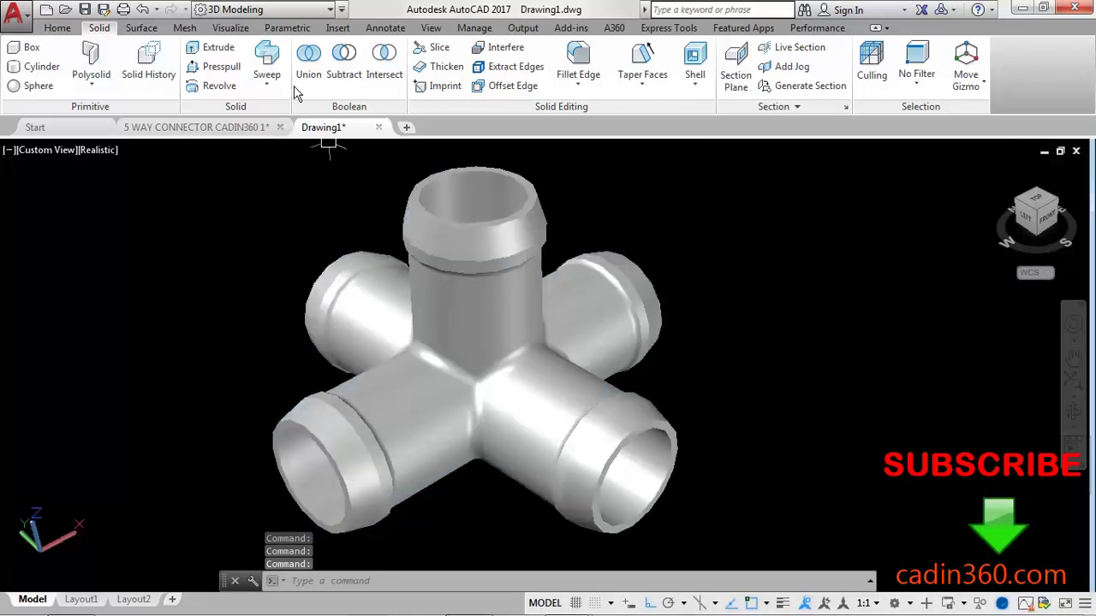
left_click(231, 28)
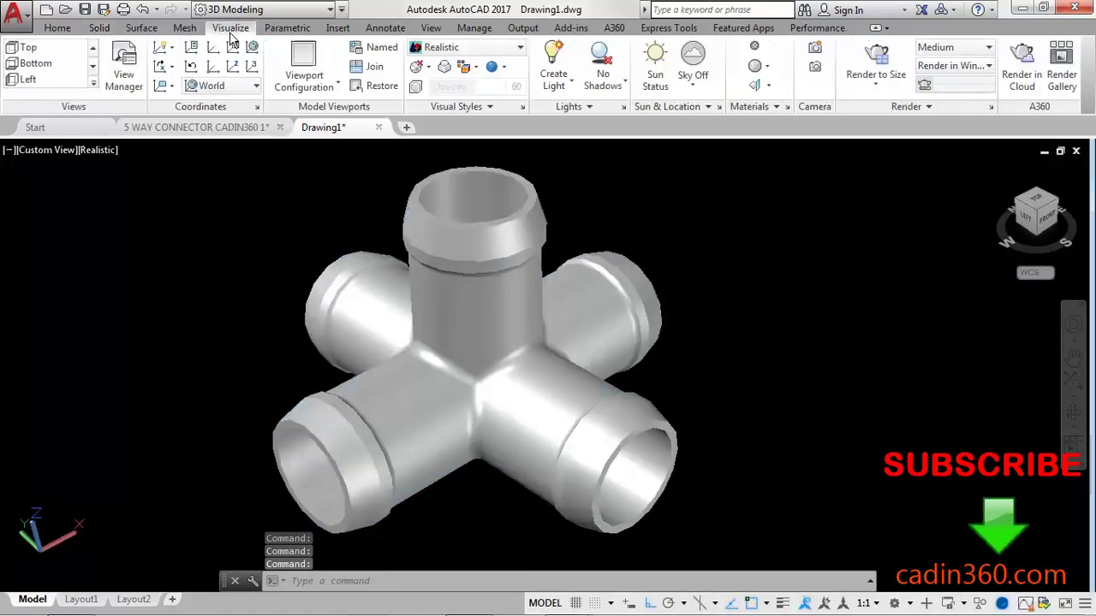
left_click(756, 49)
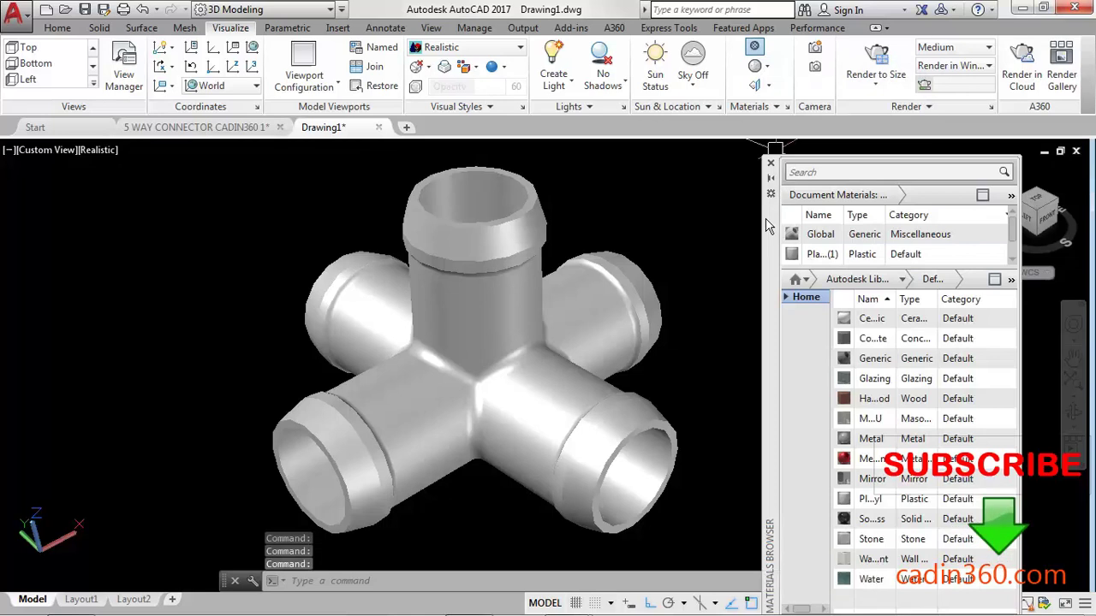
left_click_drag(766, 224, 775, 210)
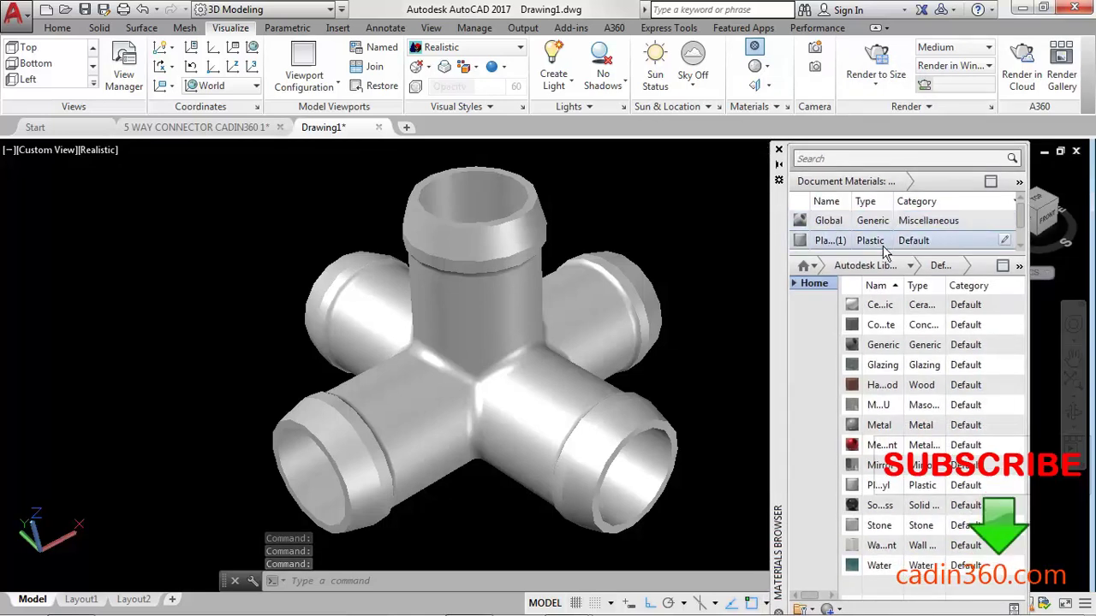
scroll(882, 246, "down", 1)
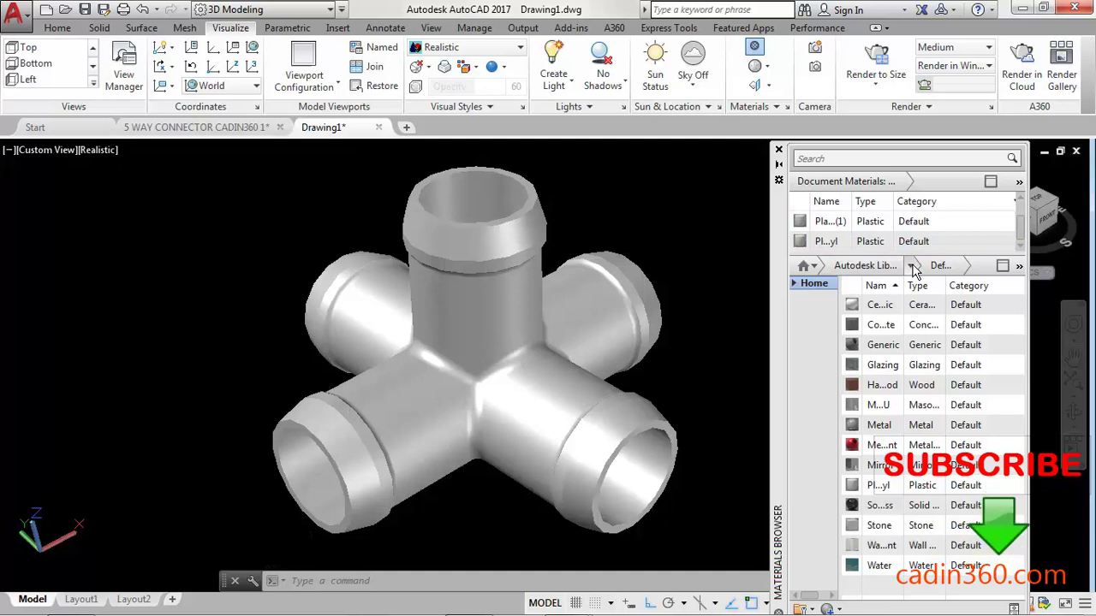
left_click(913, 267)
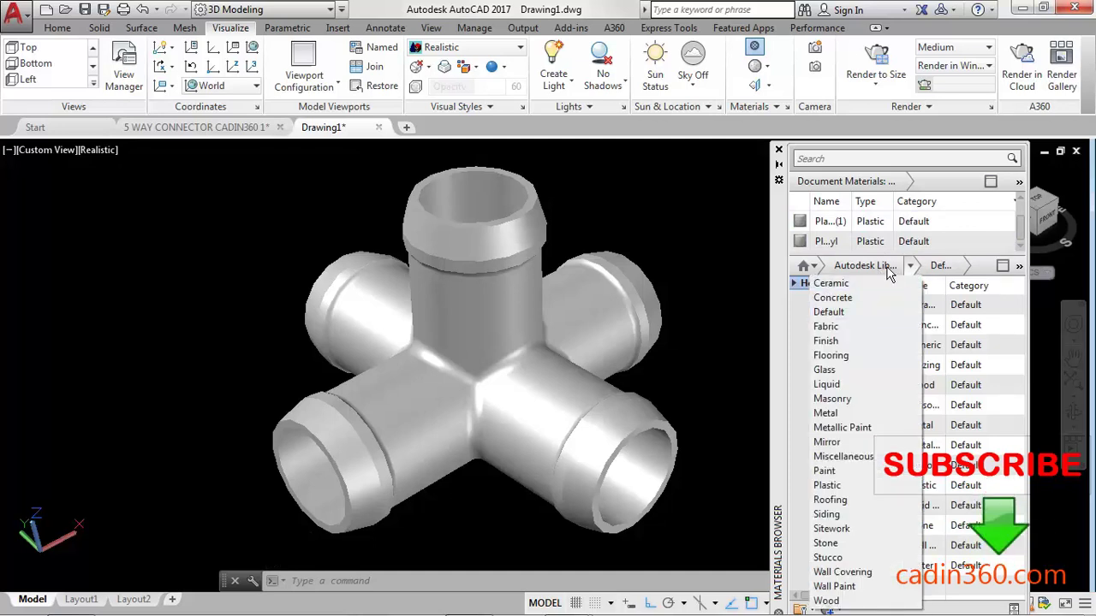
left_click(840, 315)
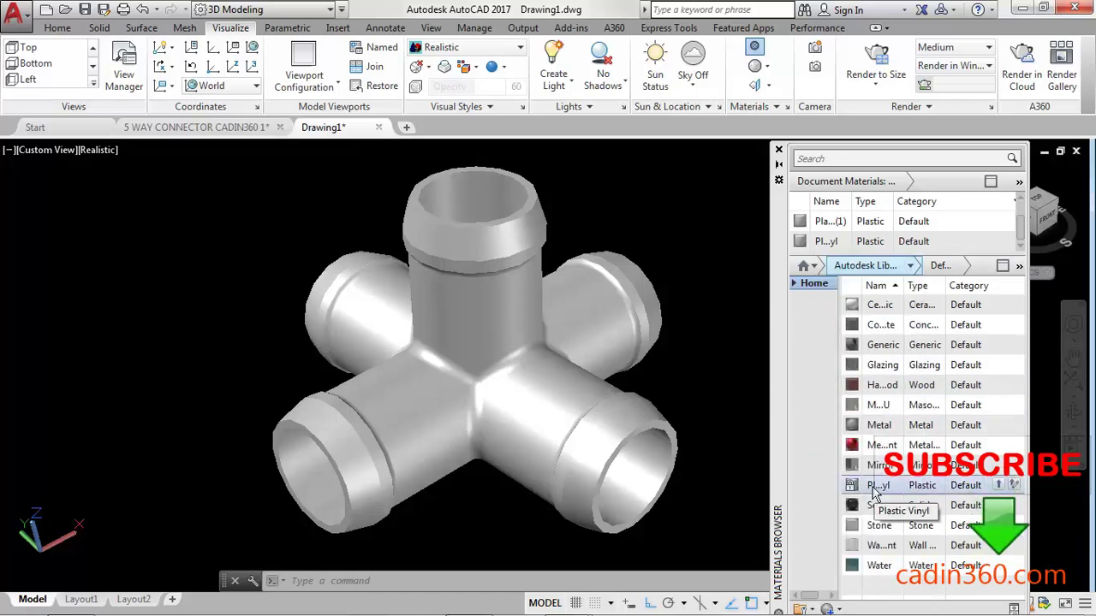
Step: Drag Plastic Vinyl onto the connector and close the Materials Browser
left_click_drag(878, 488, 863, 482)
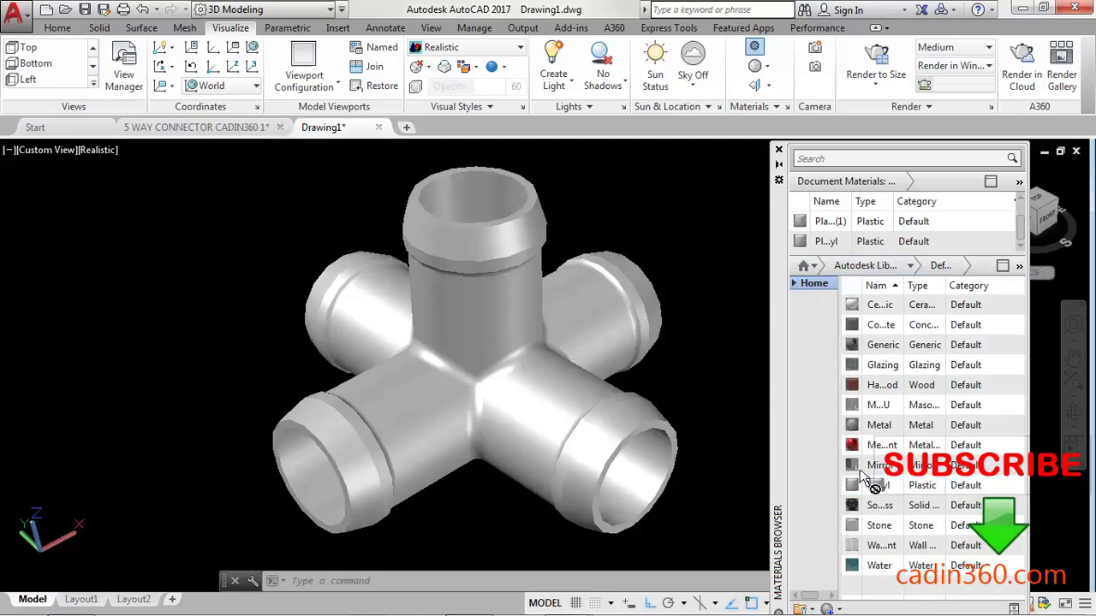
left_click_drag(471, 330, 473, 331)
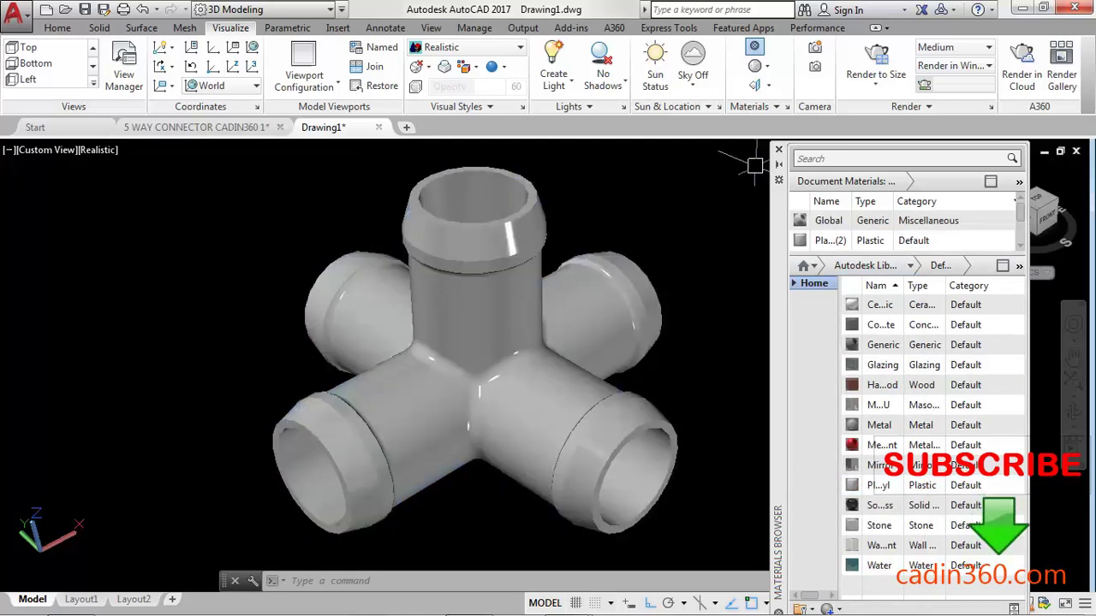
left_click(779, 151)
scroll(725, 307, "up", 3)
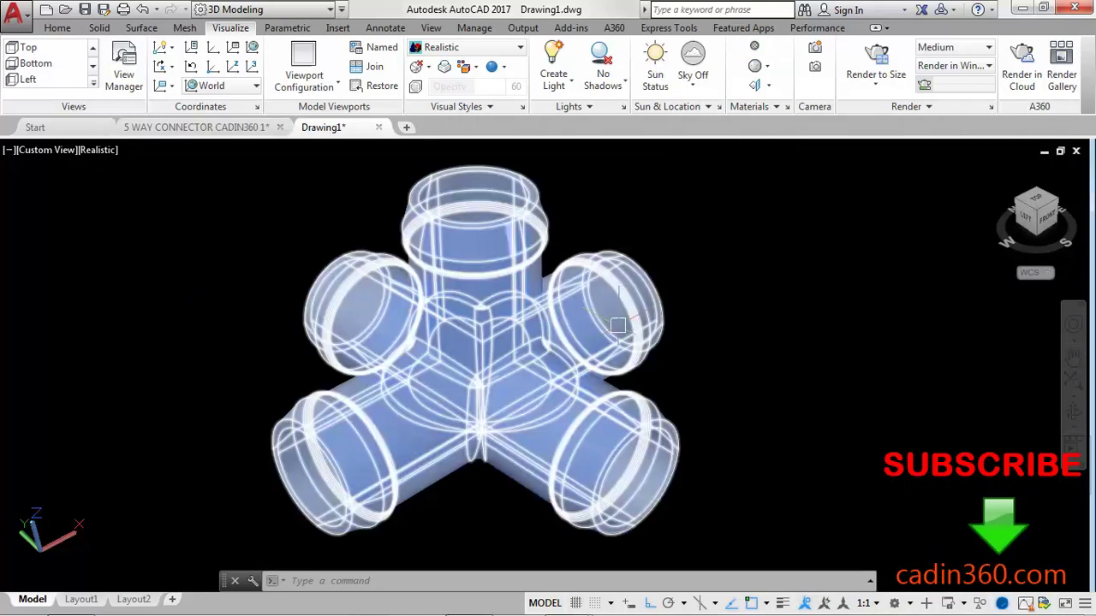
mouse_move(710, 305)
middle_mouse_down("shift")
mouse_move(786, 323)
mouse_move(846, 313)
middle_mouse_up("shift")
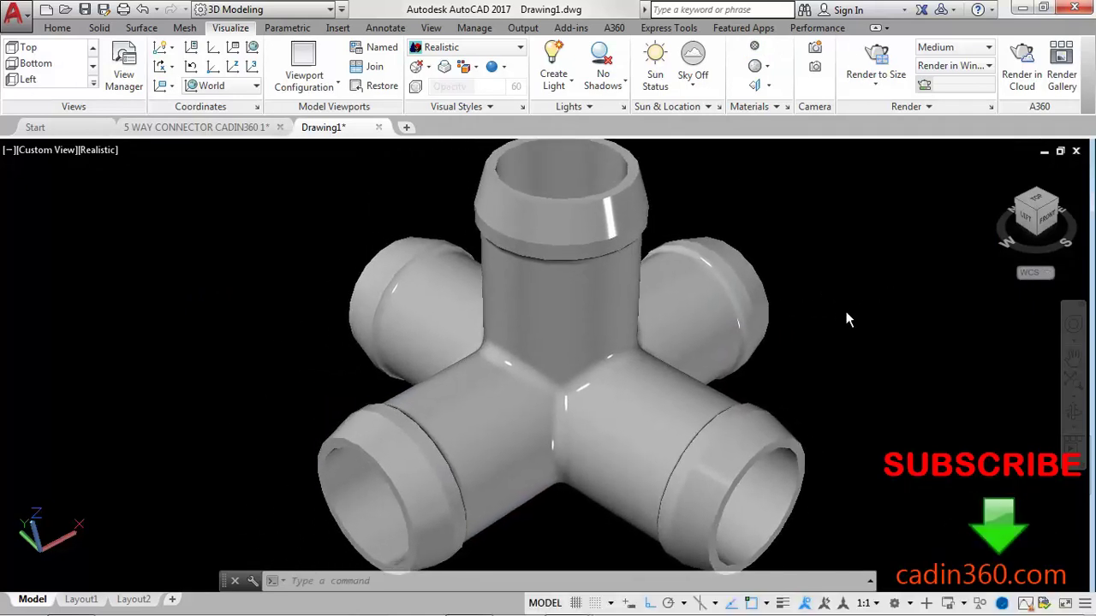
left_click(57, 29)
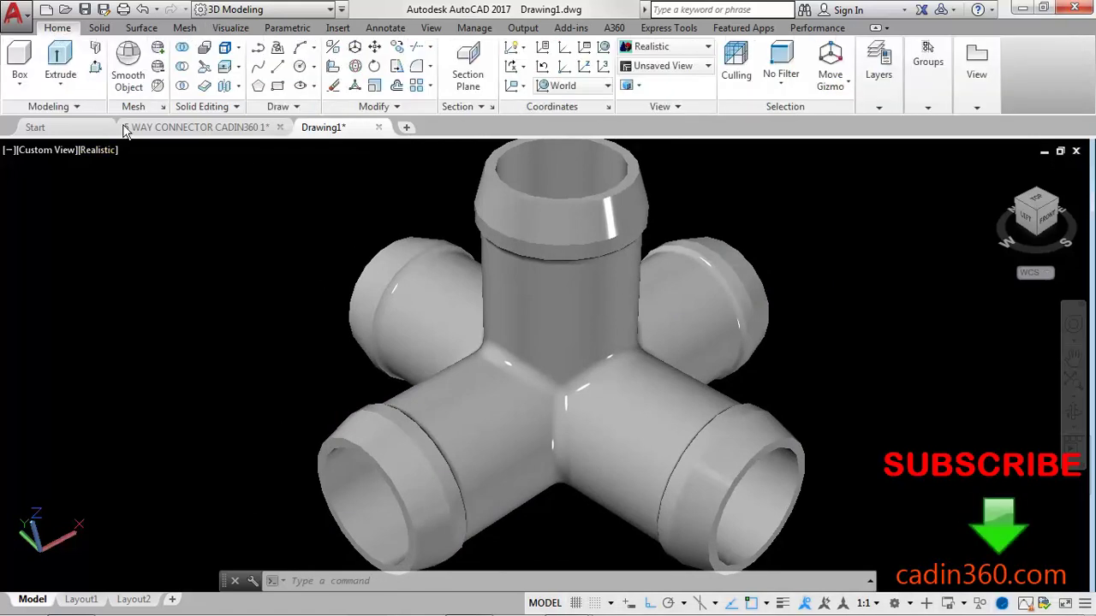
middle_click_drag(893, 325, 868, 333)
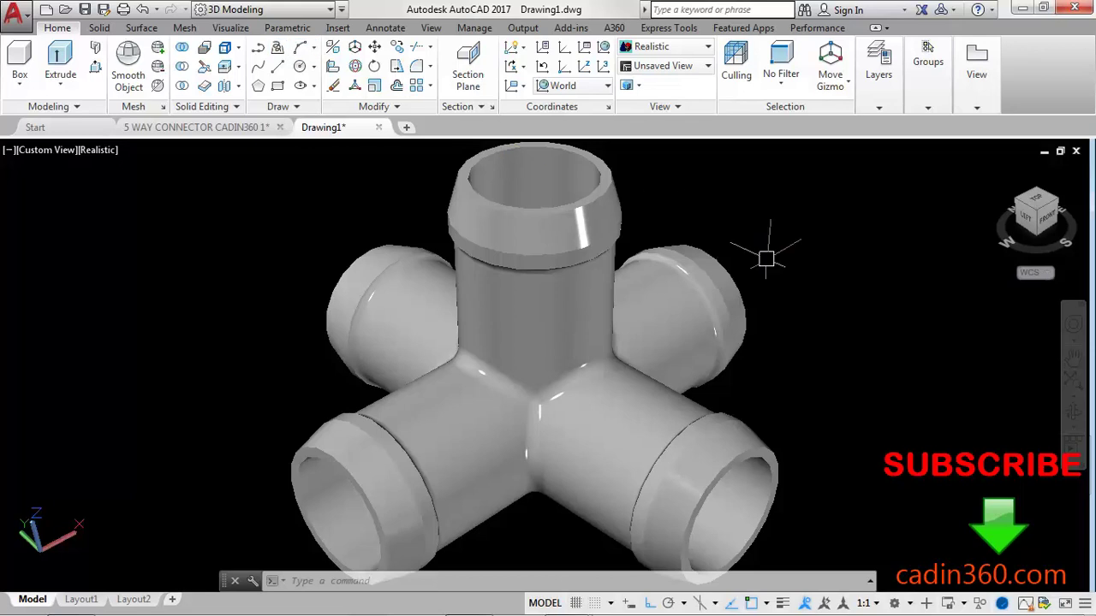
middle_click_drag(803, 301, 819, 312)
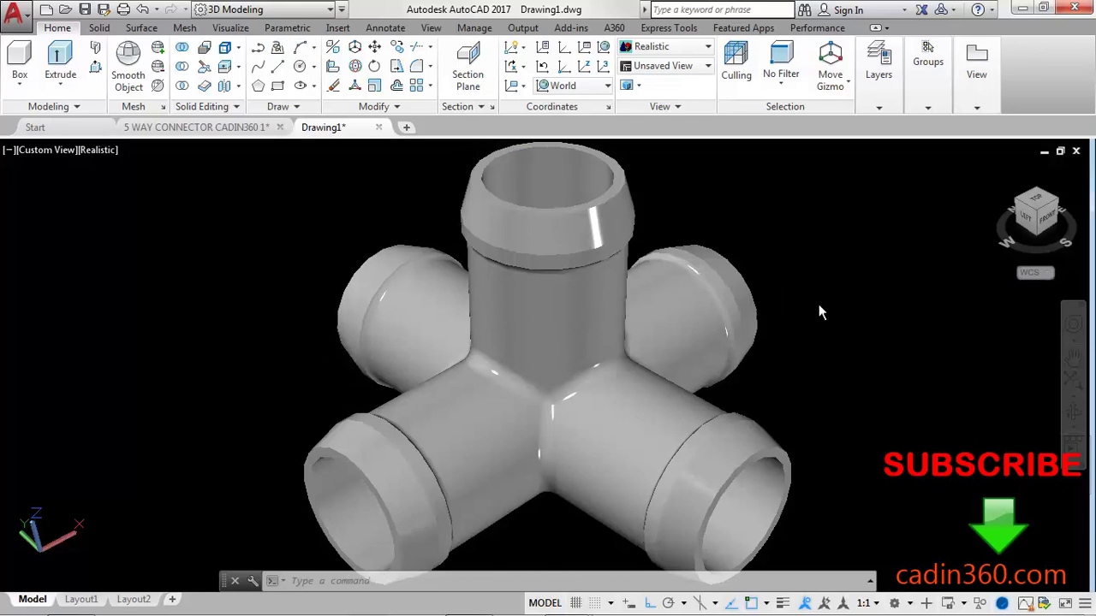
left_click(196, 127)
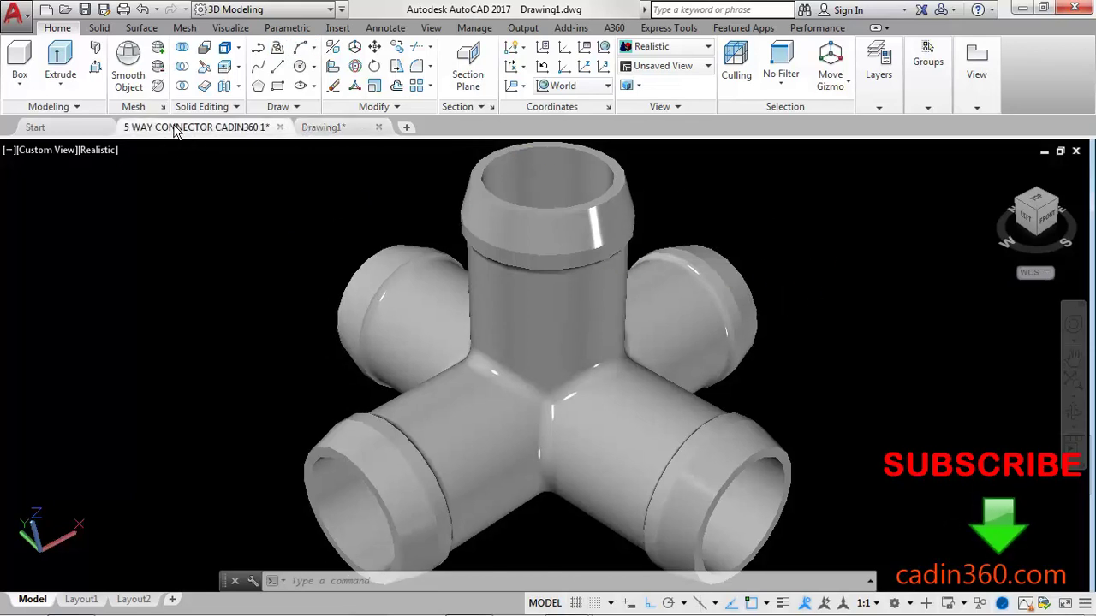
scroll(329, 224, "up", 2)
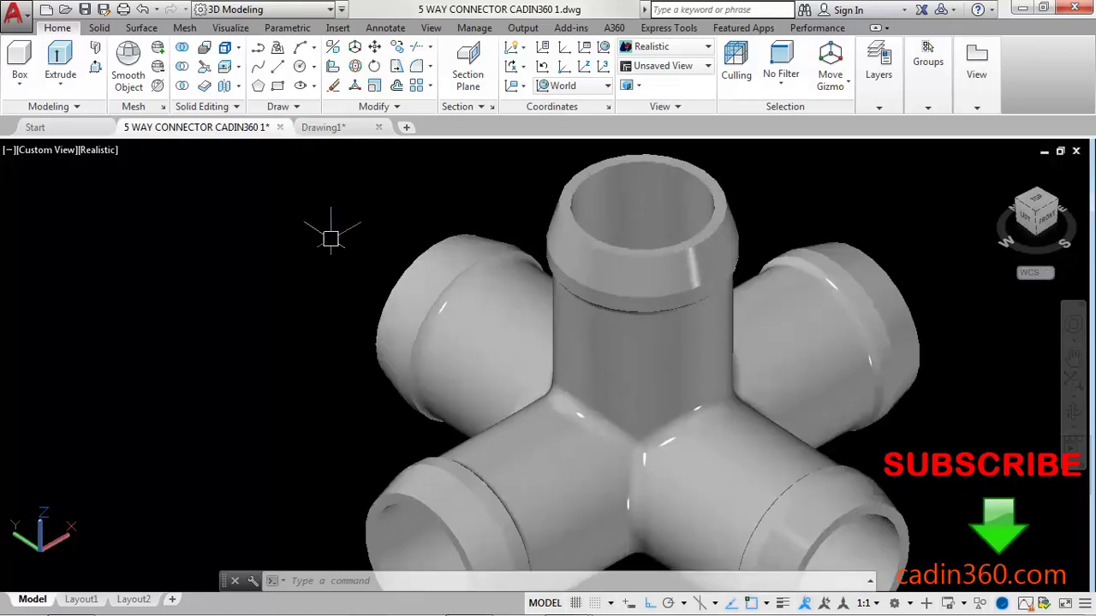
scroll(311, 286, "up", 2)
left_click(321, 128)
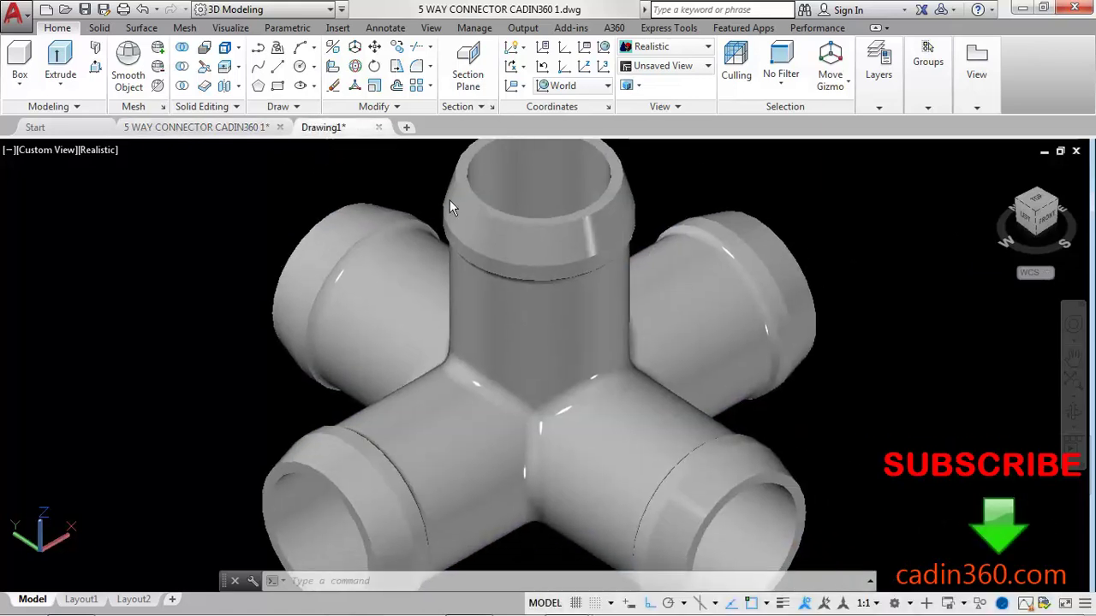
Step: Spin the connector with Continuous Orbit to inspect it from all sides, then stop
left_click(1072, 427)
left_click(1040, 477)
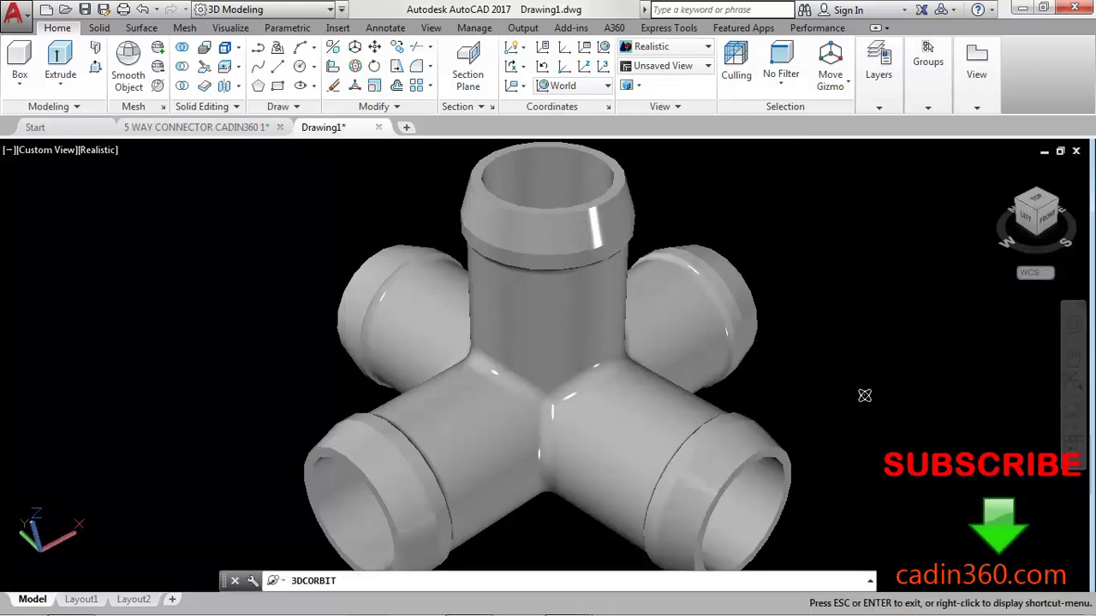
left_click_drag(862, 391, 800, 350)
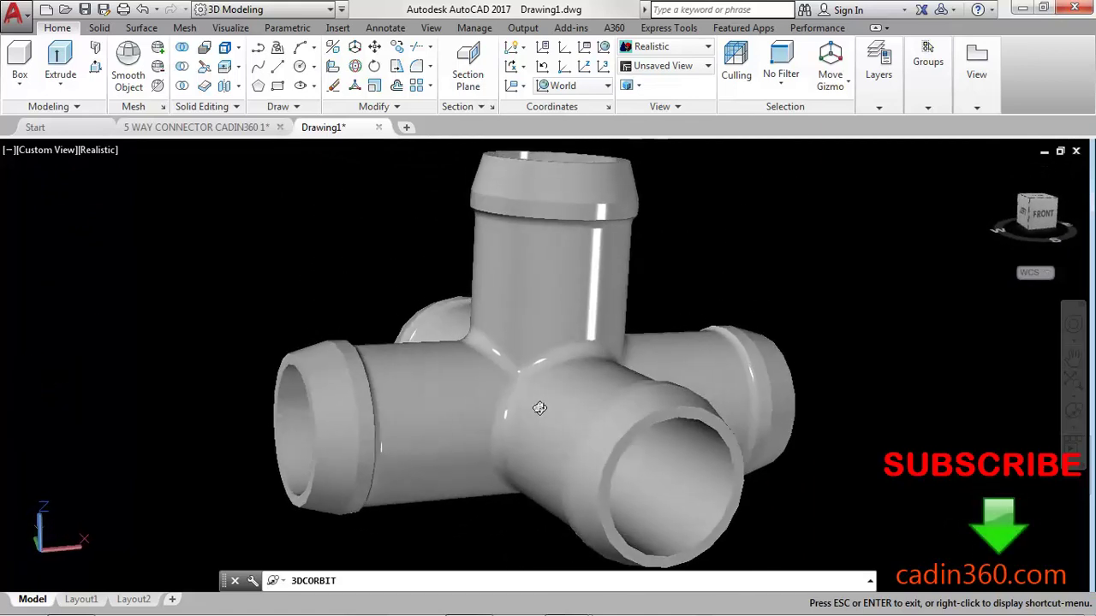
right_click(758, 298)
left_click(788, 312)
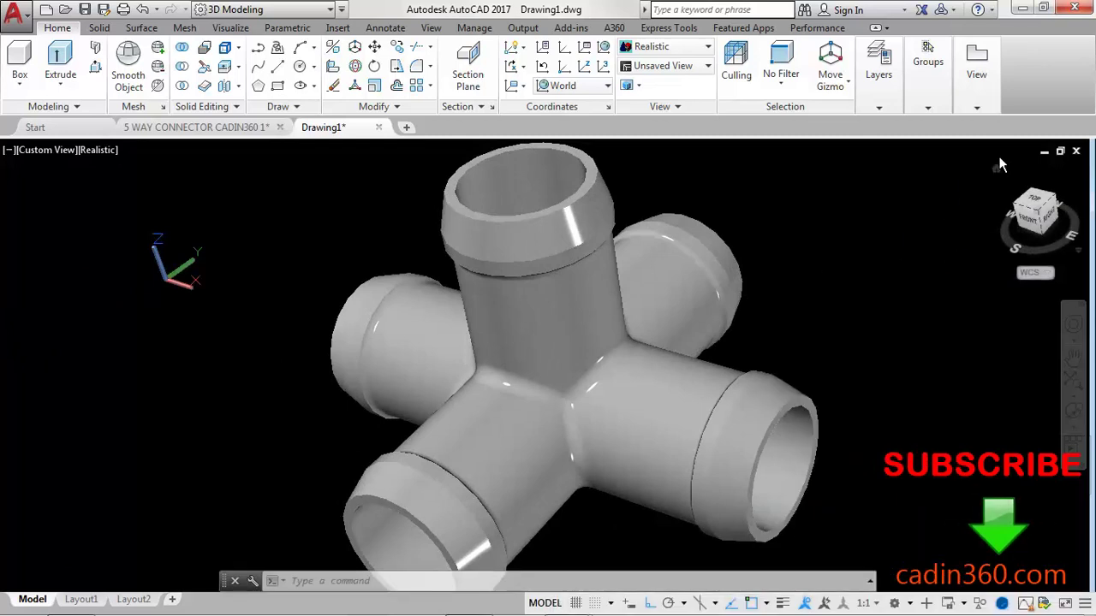
Step: Return to the home view, zoom and nudge the connector up, and select it
left_click(995, 169)
scroll(534, 371, "up", 3)
scroll(543, 371, "up", 2)
middle_click_drag(543, 371, 543, 352)
left_click(531, 336)
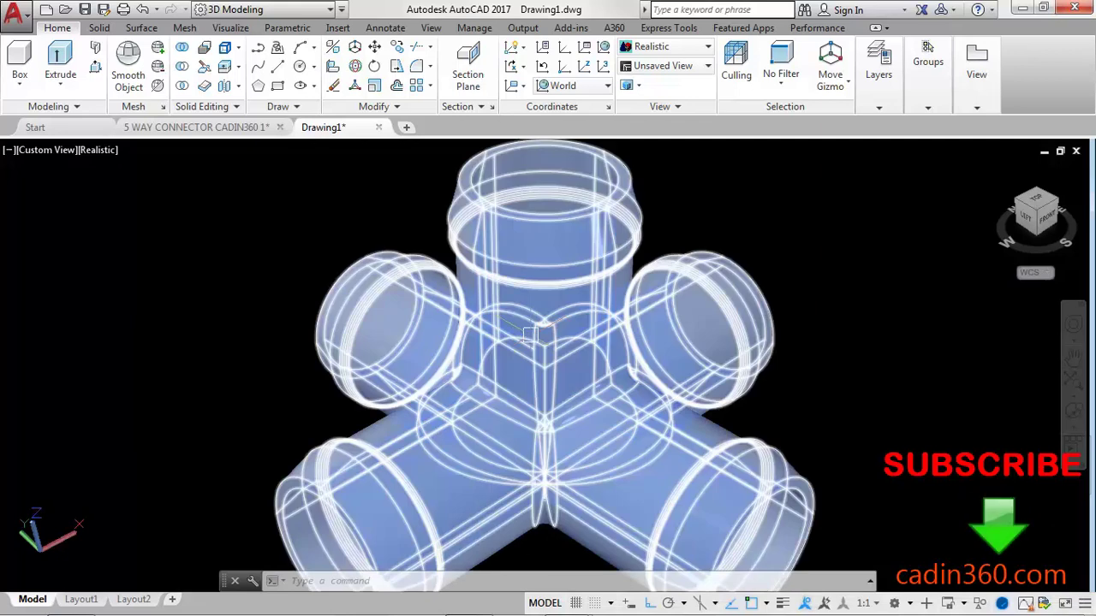